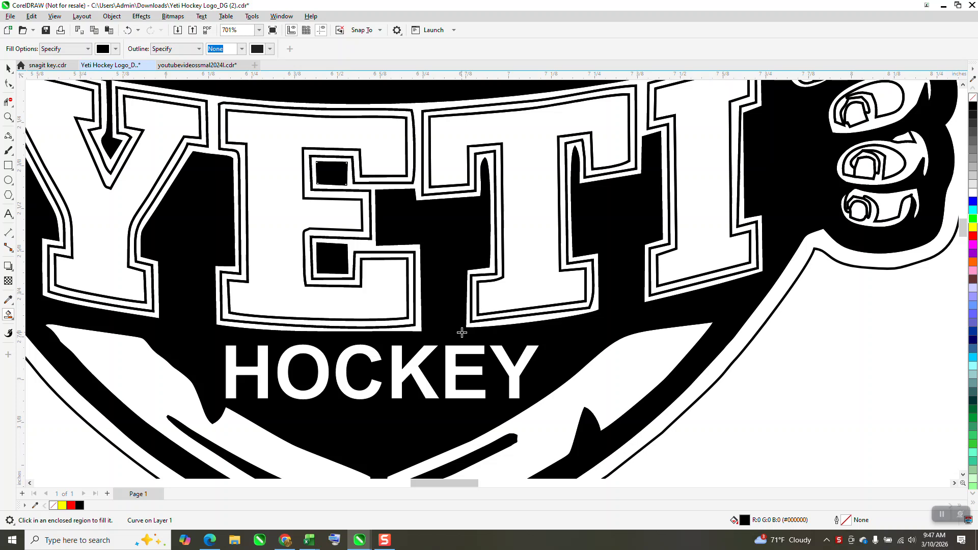
pyautogui.scroll(-1, 462, 332)
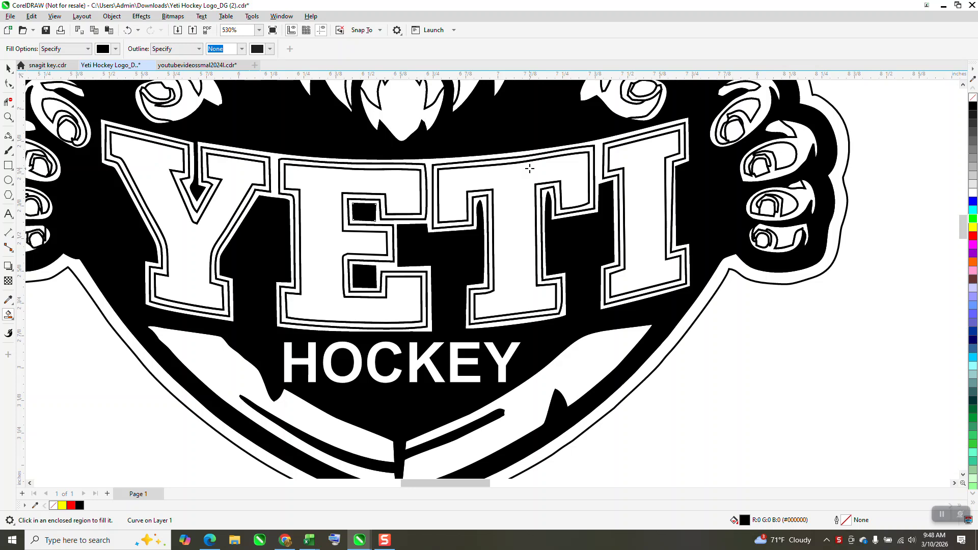
pyautogui.scroll(-1, 477, 202)
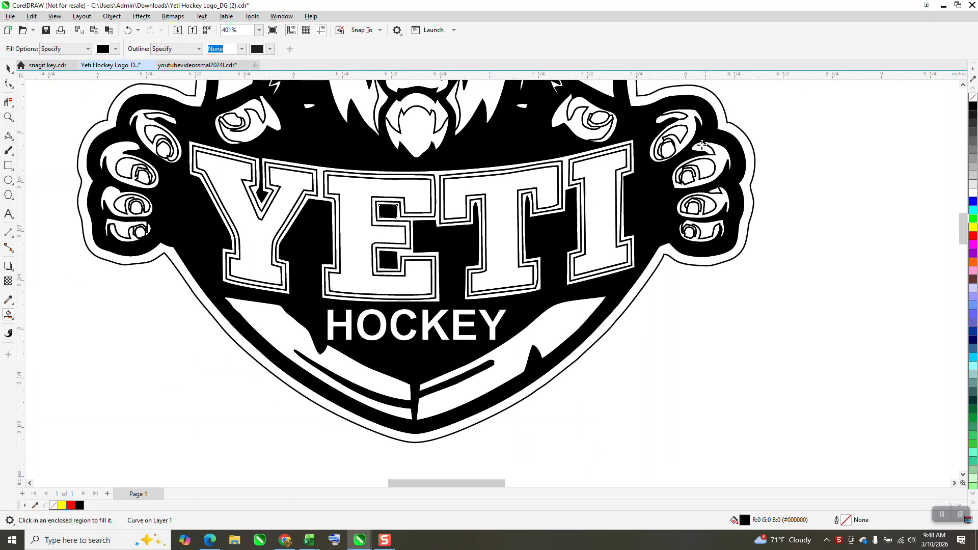
pyautogui.click(649, 103)
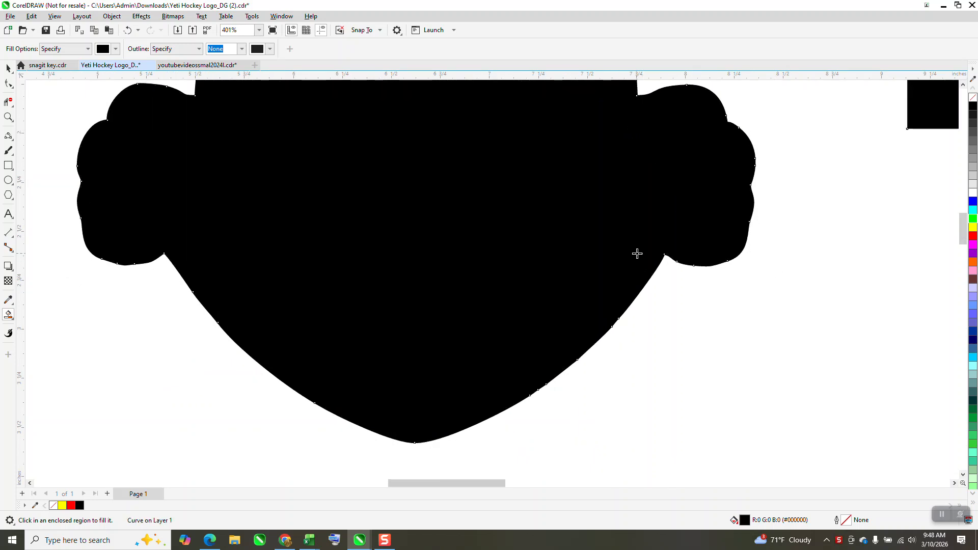
pyautogui.click(128, 30)
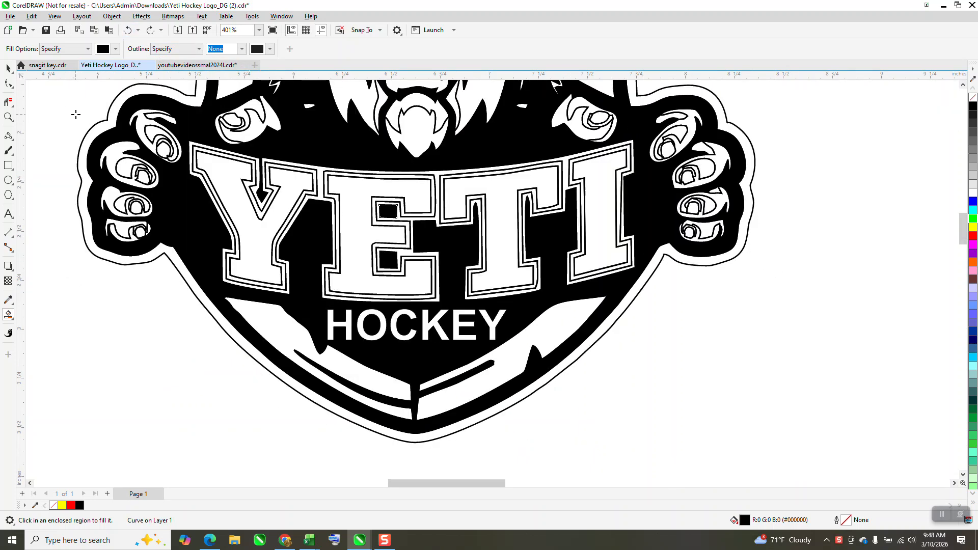
# - Move the top finger's outer outline piece off to the right of the logo
pyautogui.click(8, 116)
pyautogui.moveTo(650, 105); pyautogui.dragTo(720, 180)
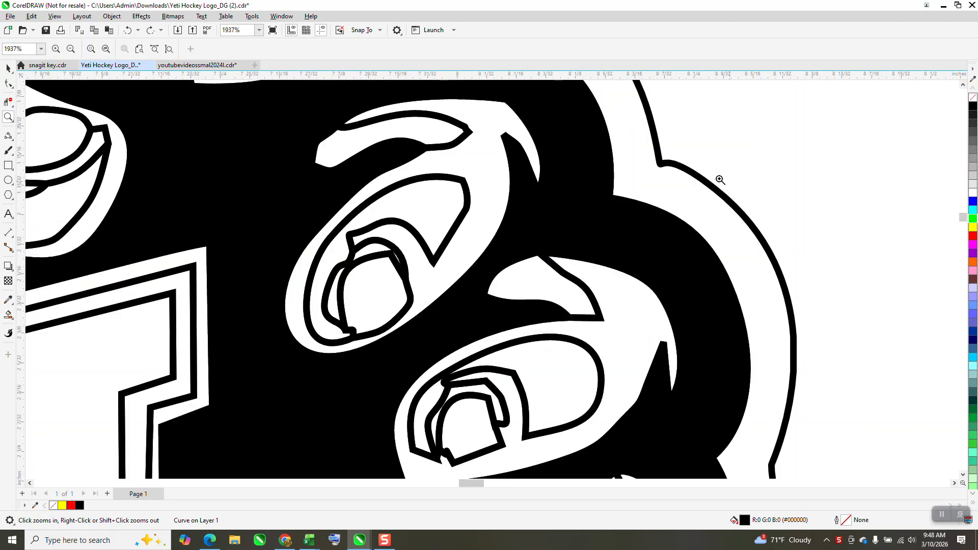
pyautogui.rightClick(720, 179)
pyautogui.click(8, 68)
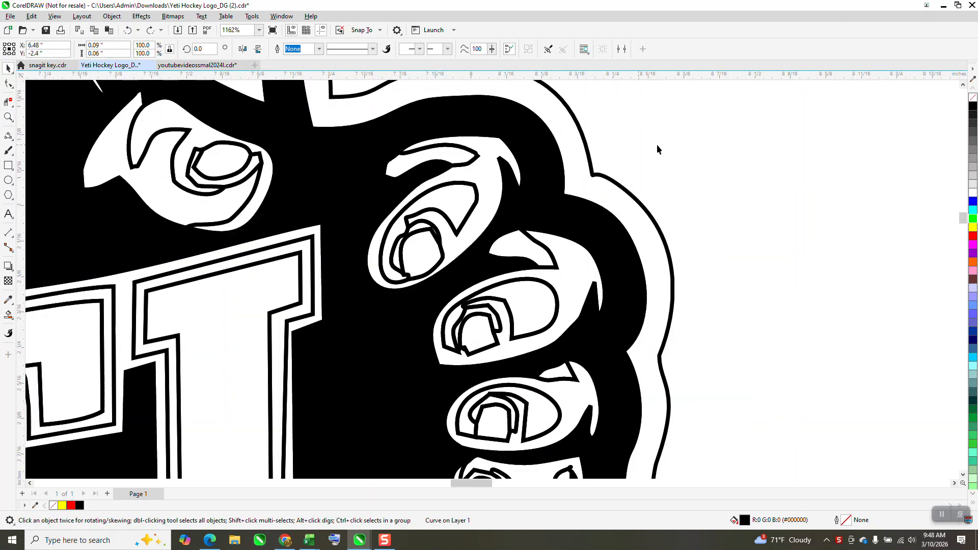
pyautogui.click(657, 149)
pyautogui.click(477, 158)
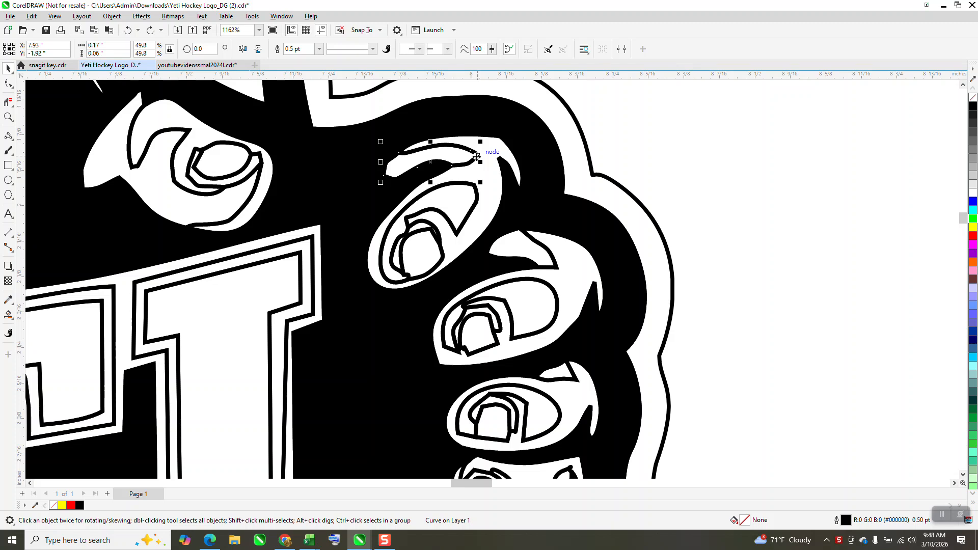
pyautogui.hotkey('ctrl', 'd')
pyautogui.click(471, 162)
pyautogui.press('Right')
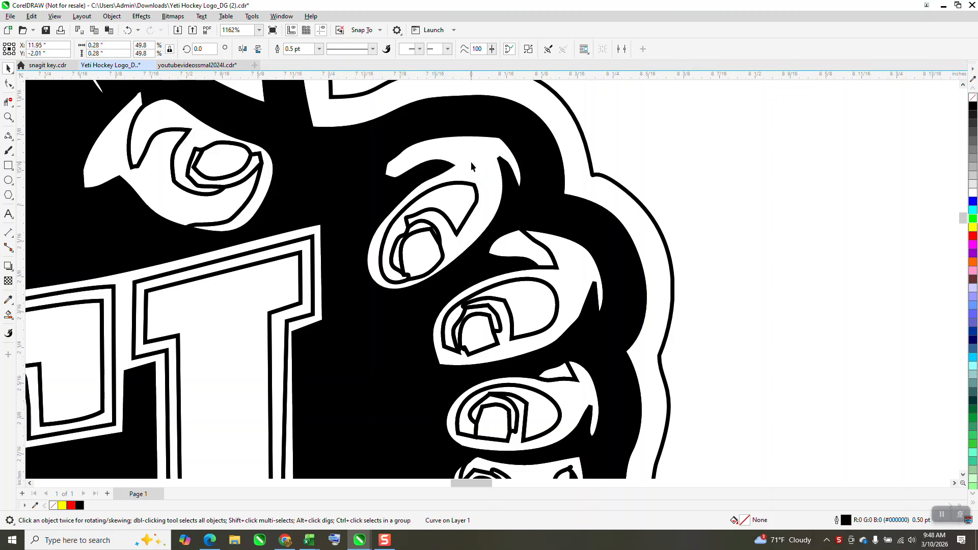
# - Move the top finger's nail outline pieces off to the right as well
pyautogui.click(474, 188)
pyautogui.press('Right')
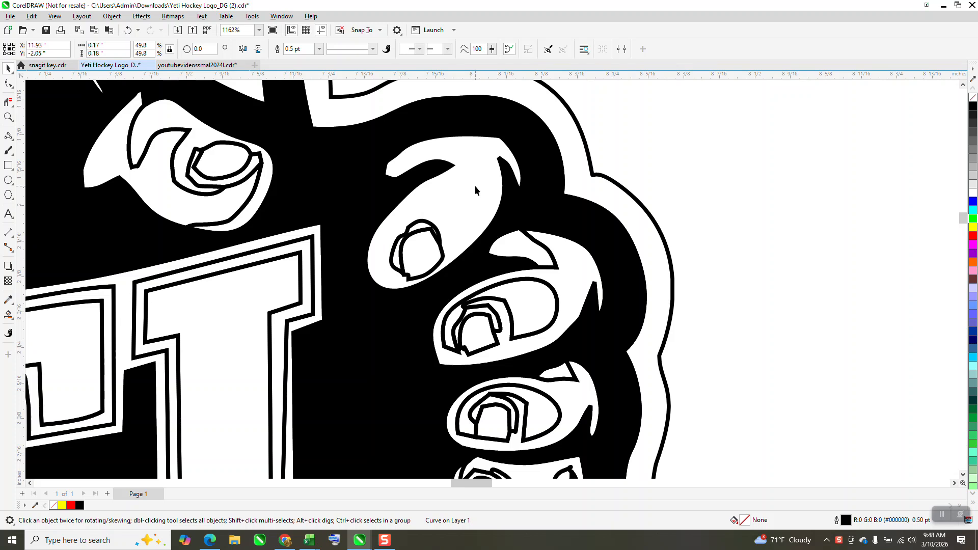
pyautogui.click(436, 230)
pyautogui.press('Right')
pyautogui.click(436, 229)
pyautogui.press('Right')
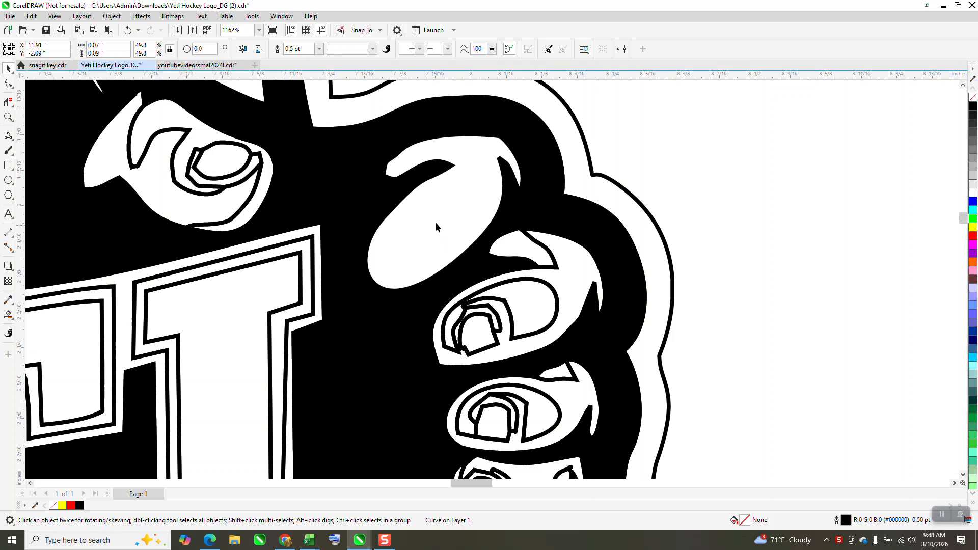
# - Group the five moved finger pieces and place the group beside the logo's right hand
pyautogui.scroll(-5, 478, 192)
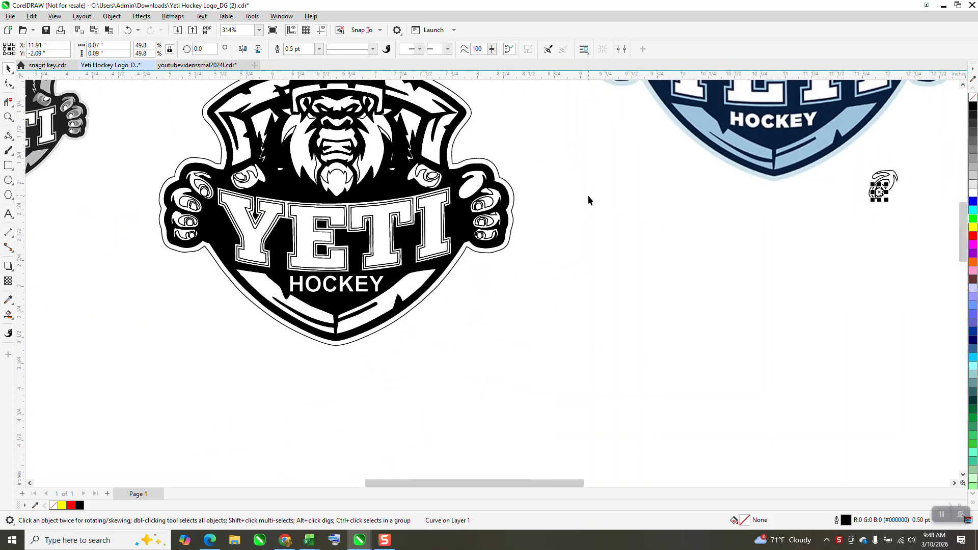
pyautogui.click(9, 117)
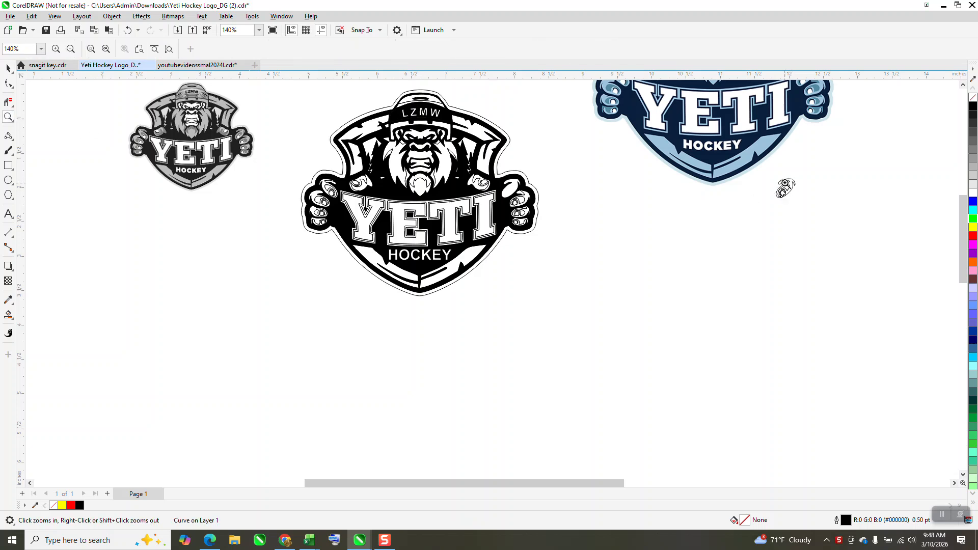
pyautogui.click(8, 68)
pyautogui.moveTo(797, 177); pyautogui.dragTo(810, 139)
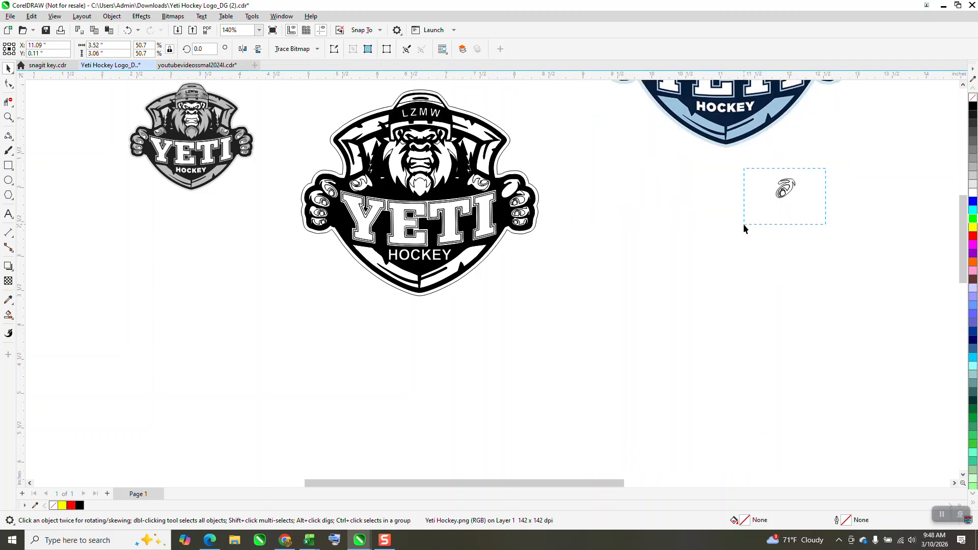
pyautogui.moveTo(744, 228); pyautogui.dragTo(721, 237)
pyautogui.hotkey('ctrl', 'g')
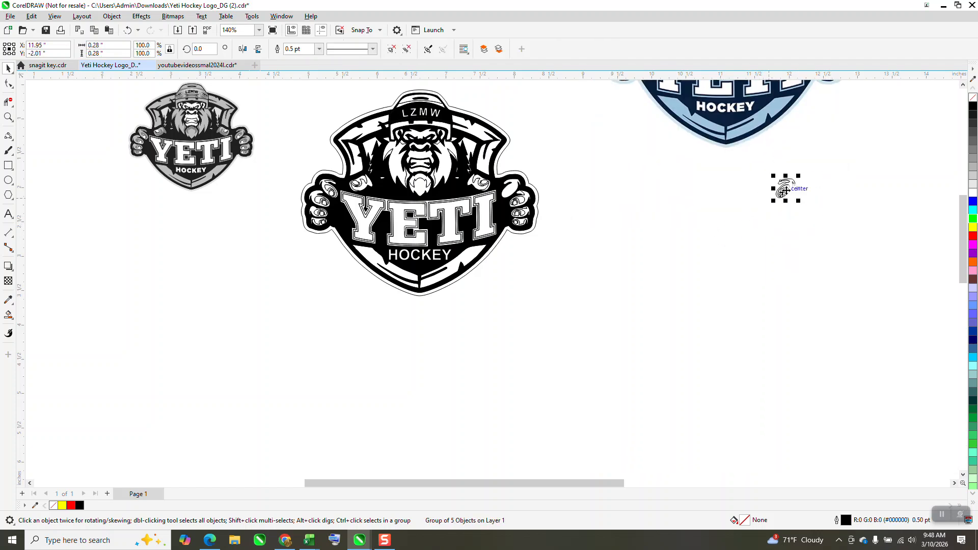
pyautogui.moveTo(785, 191); pyautogui.dragTo(544, 179)
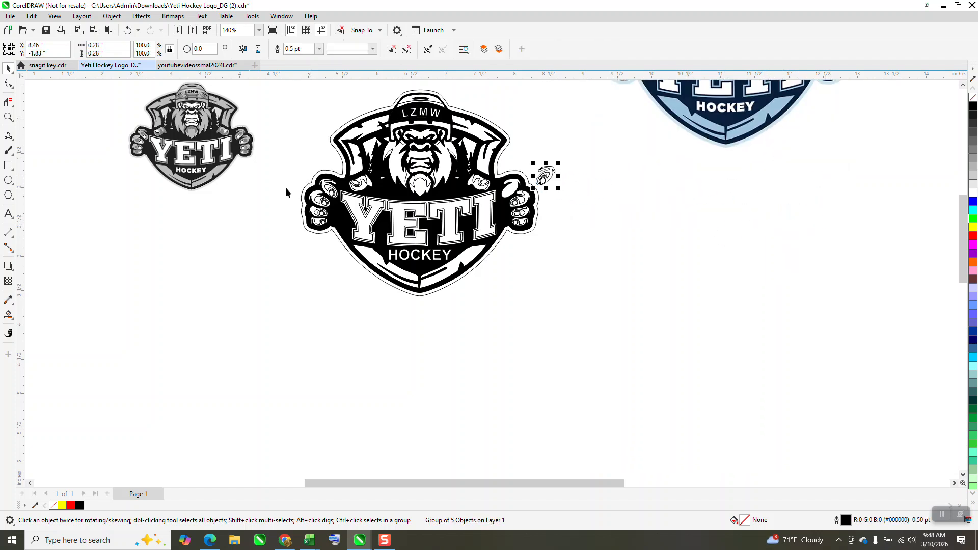
# - Draw a tall narrow ellipse about 0.08 by 0.18 inches and rotate it to 315°
pyautogui.press('z')
pyautogui.moveTo(470, 162); pyautogui.dragTo(593, 228)
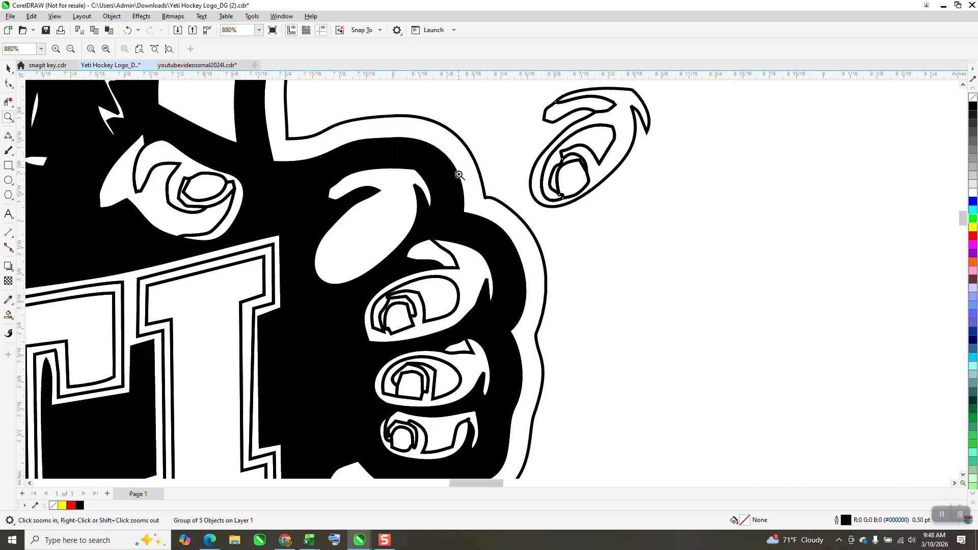
pyautogui.click(14, 143)
pyautogui.click(13, 143)
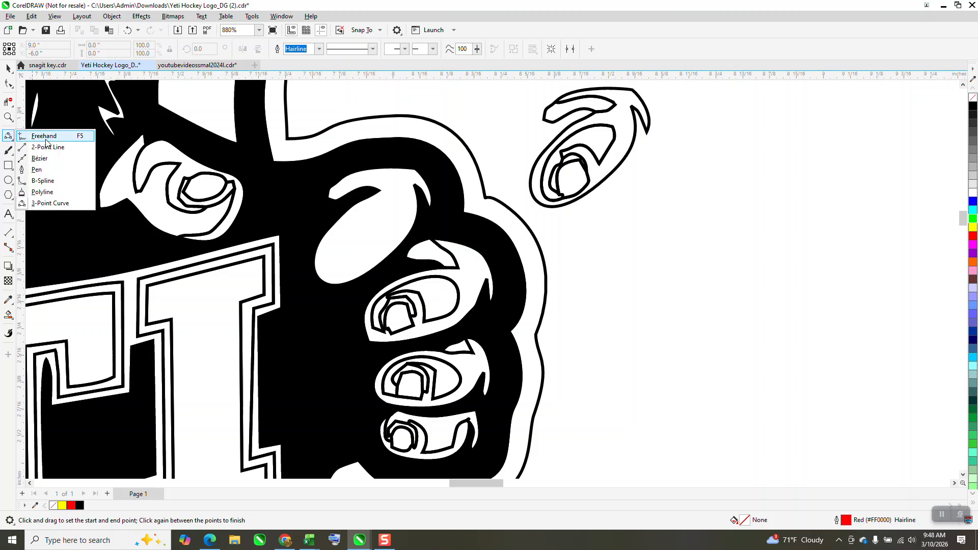
pyautogui.click(45, 139)
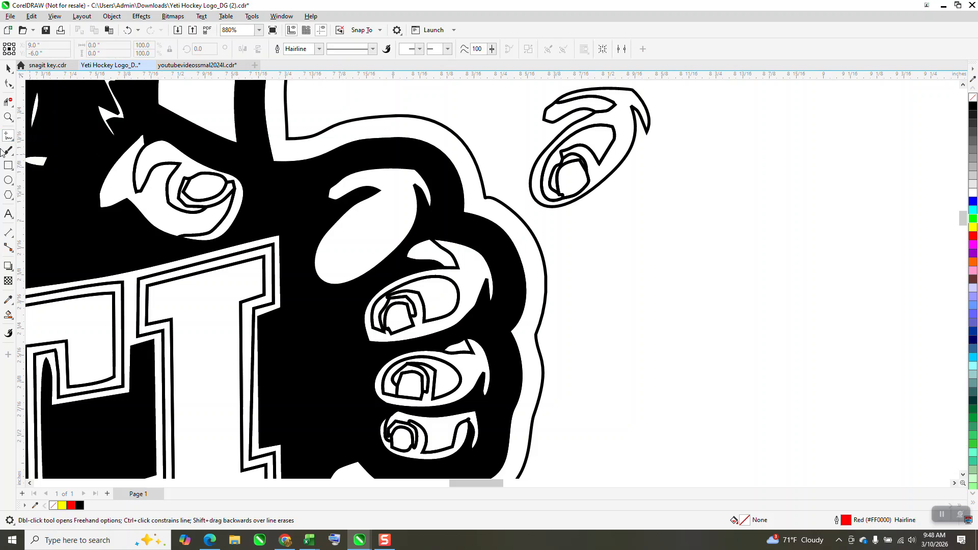
pyautogui.click(8, 180)
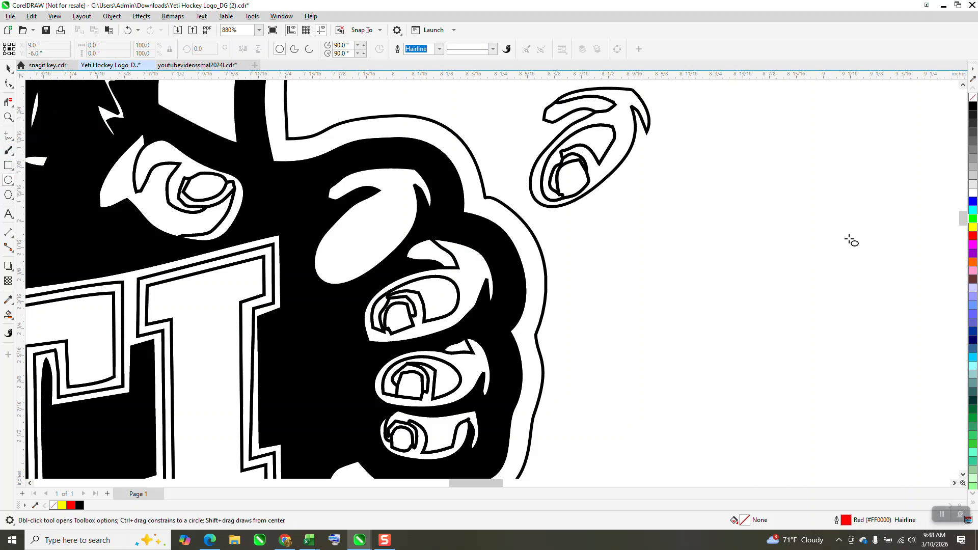
pyautogui.moveTo(804, 209); pyautogui.dragTo(769, 290)
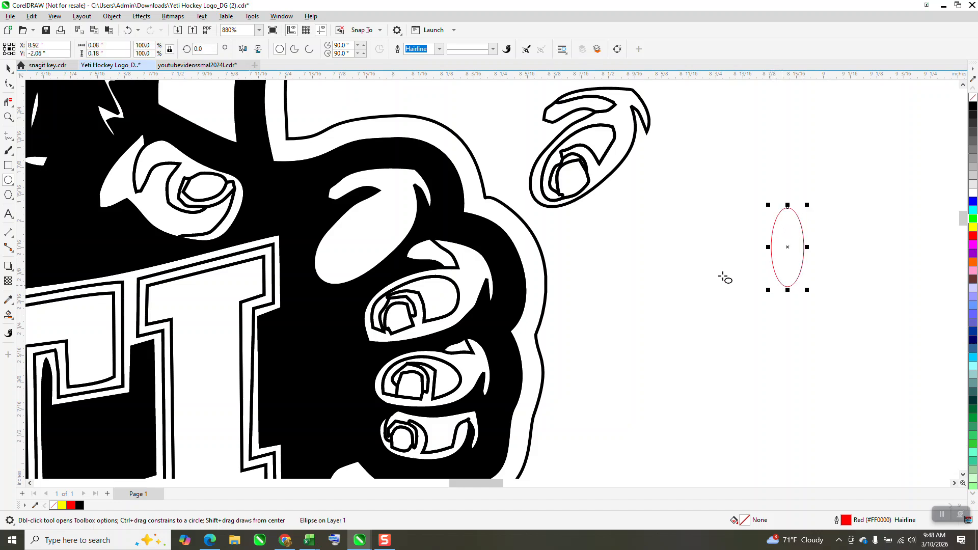
pyautogui.click(7, 68)
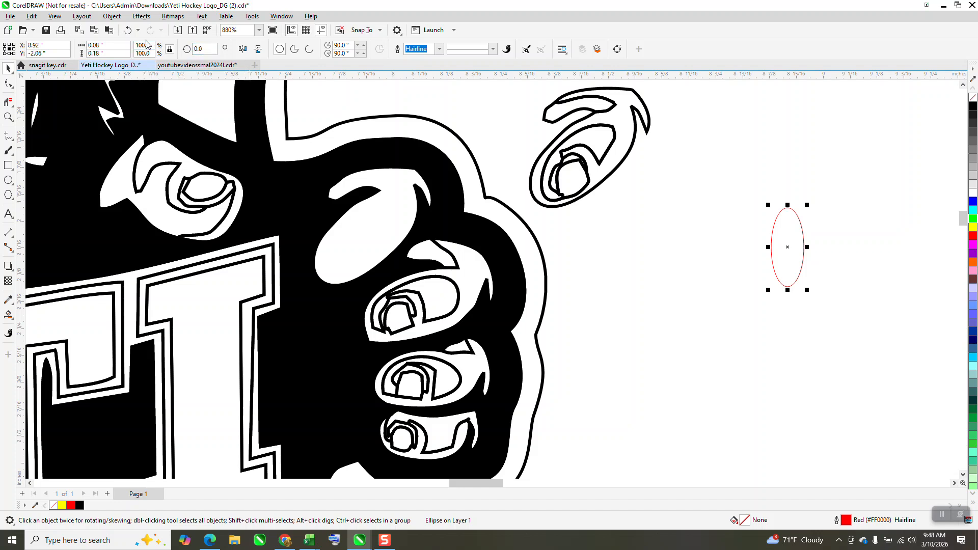
pyautogui.write('315')
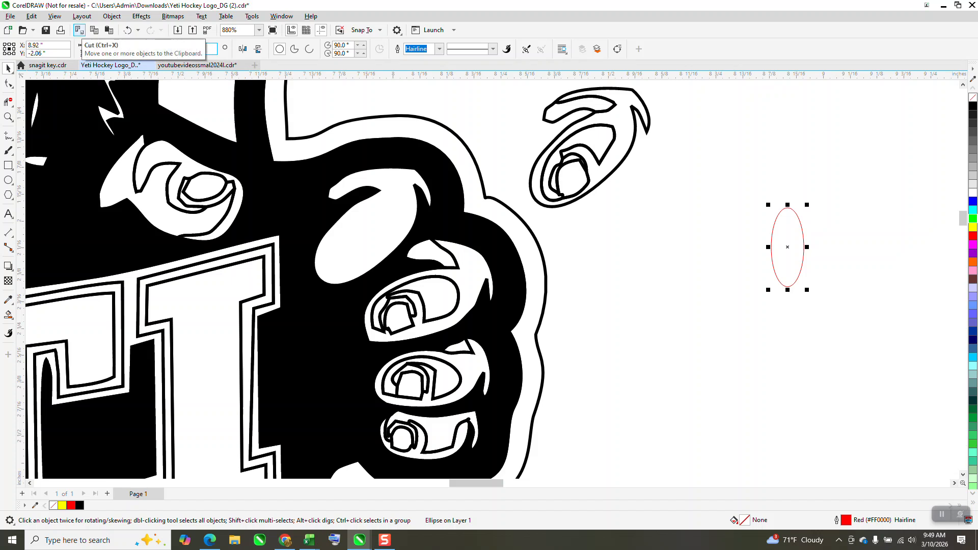
pyautogui.press('Return')
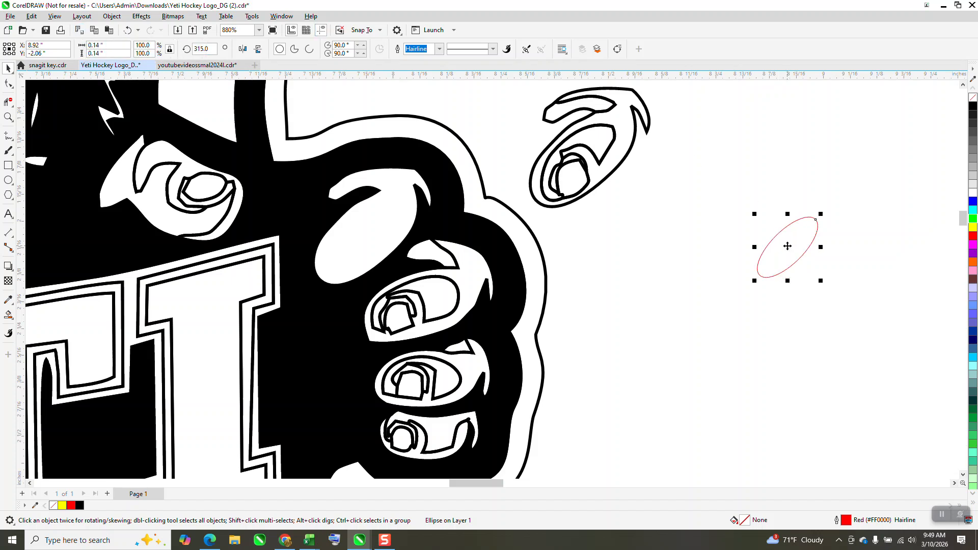
# - Move the ellipse onto the top finger and rotate it slightly to about 313°
pyautogui.moveTo(788, 247); pyautogui.dragTo(362, 241)
pyautogui.click(8, 117)
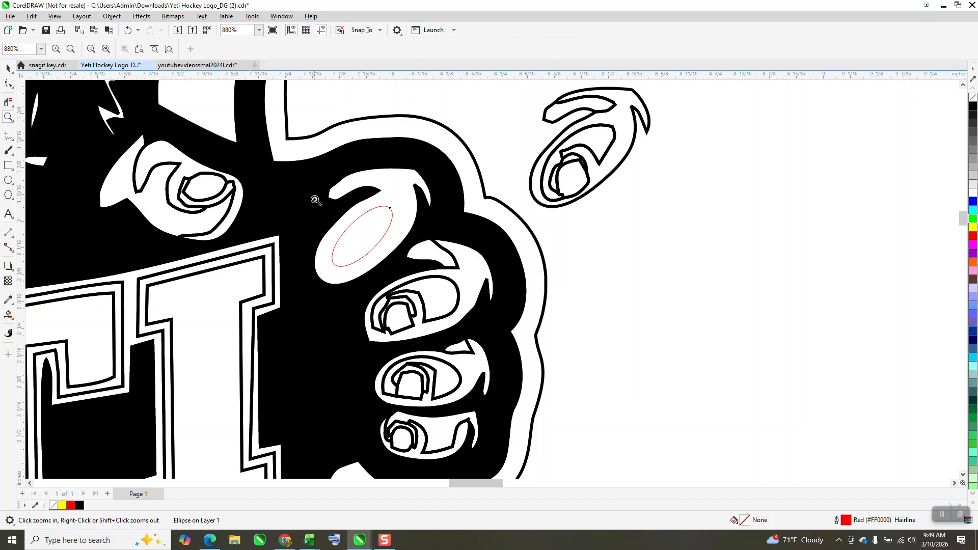
pyautogui.moveTo(317, 197); pyautogui.dragTo(451, 290)
pyautogui.click(9, 68)
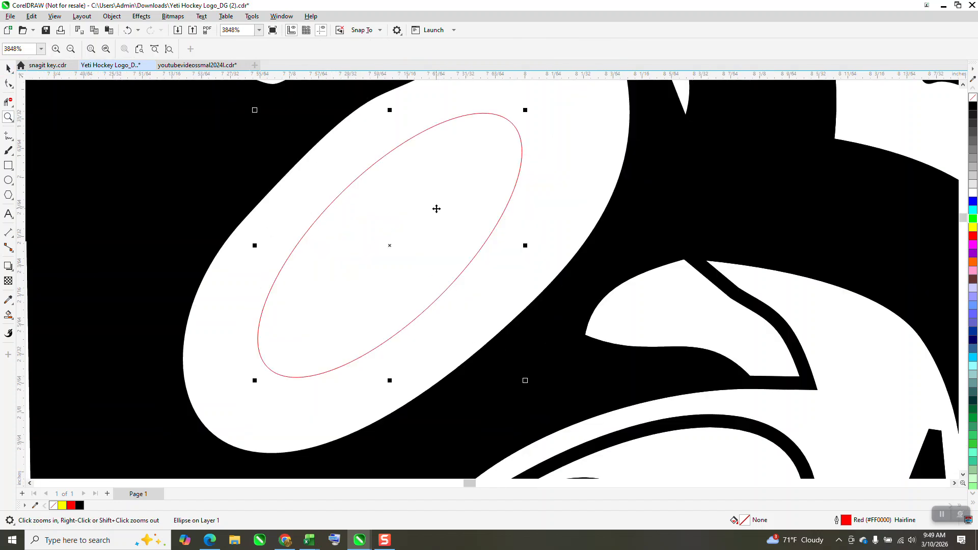
pyautogui.click(491, 158)
pyautogui.moveTo(524, 121); pyautogui.dragTo(529, 111)
# - Scale the ellipse up to about 113% and nudge it into place on the finger
pyautogui.scroll(-2, 483, 222)
pyautogui.scroll(-2, 502, 167)
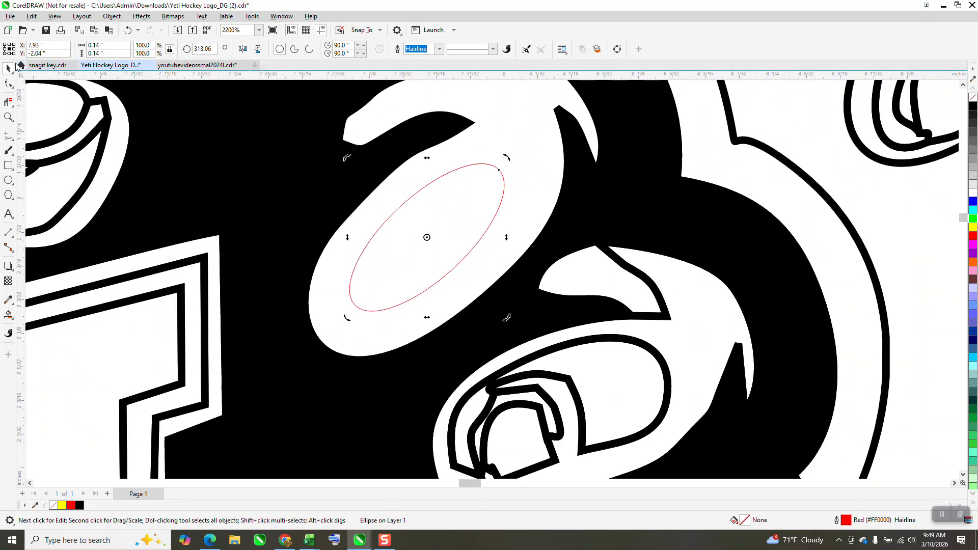
pyautogui.click(499, 182)
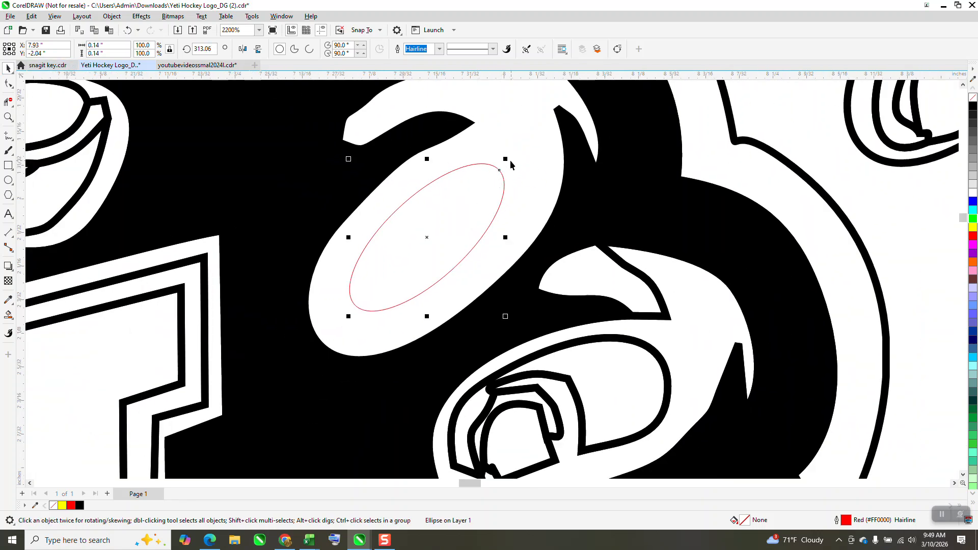
pyautogui.moveTo(506, 157); pyautogui.dragTo(527, 141)
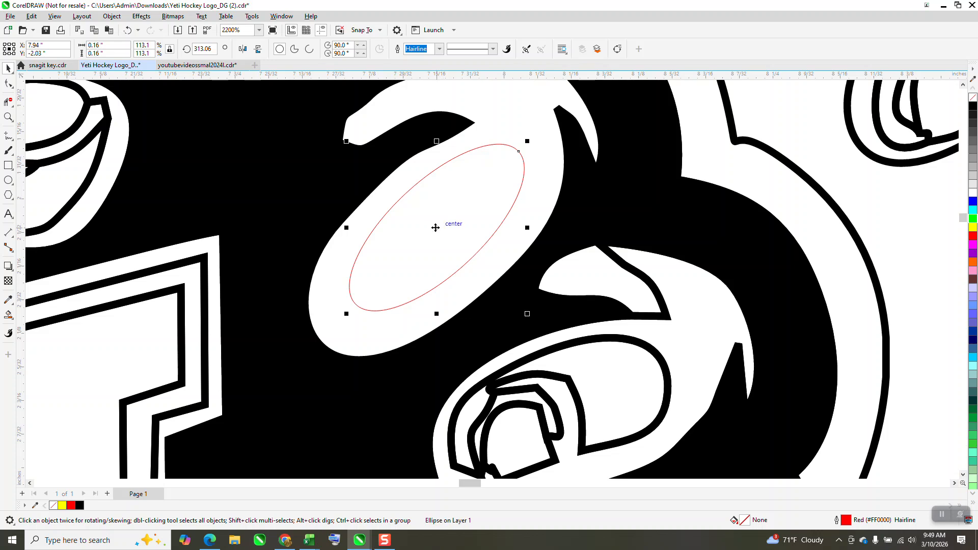
pyautogui.moveTo(435, 227); pyautogui.dragTo(431, 239)
# - Draw an arc with the 3-Point Curve tool inside the ellipse's lower end to form the nail edge
pyautogui.scroll(-2, 359, 198)
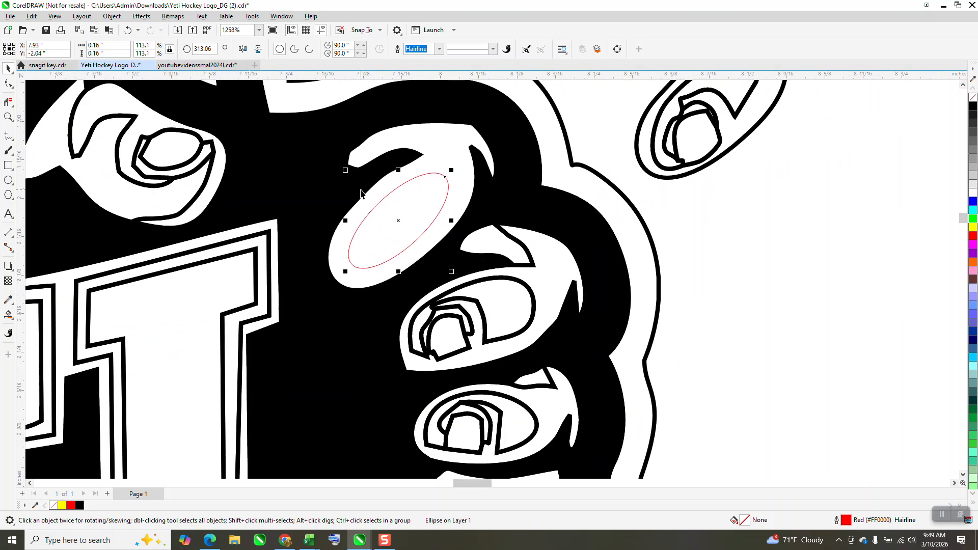
pyautogui.scroll(-1, 361, 194)
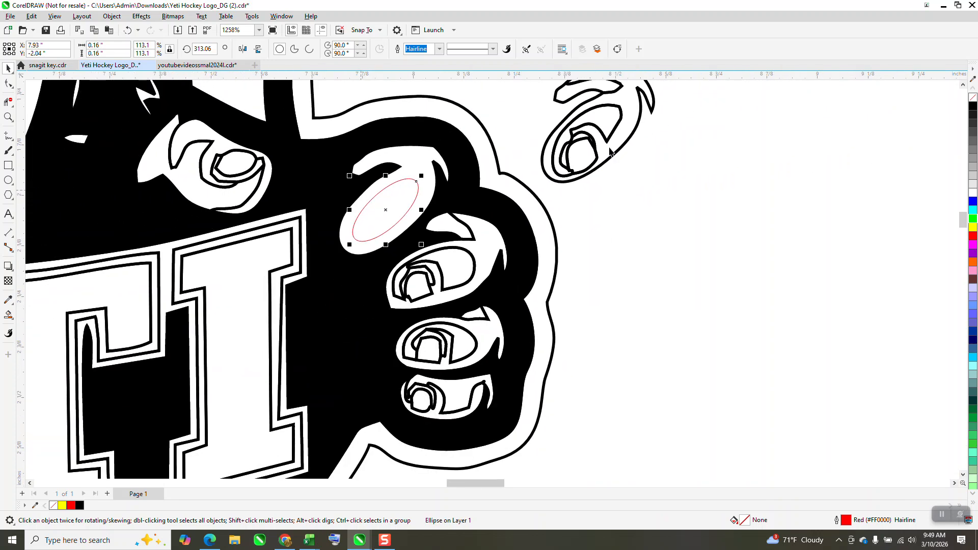
pyautogui.click(8, 118)
pyautogui.moveTo(336, 194); pyautogui.dragTo(467, 304)
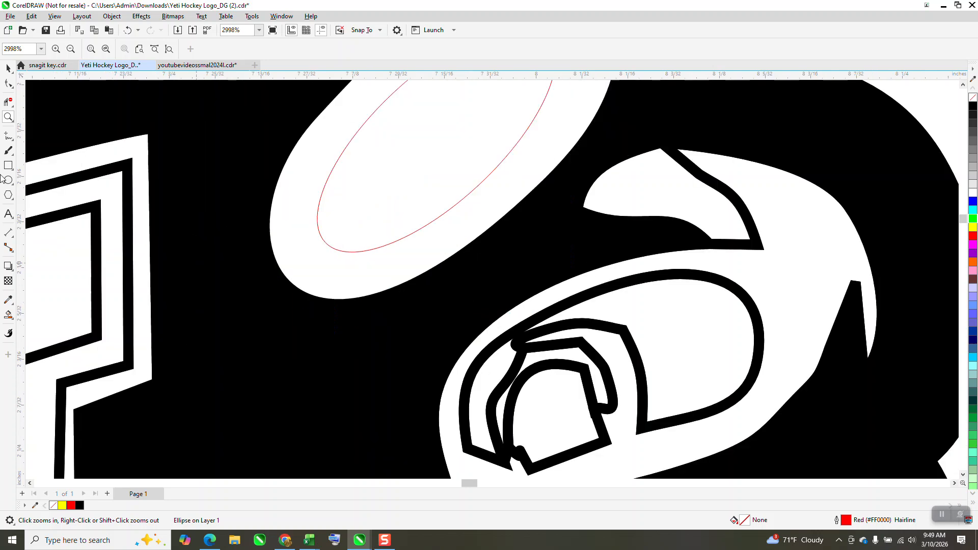
pyautogui.click(12, 144)
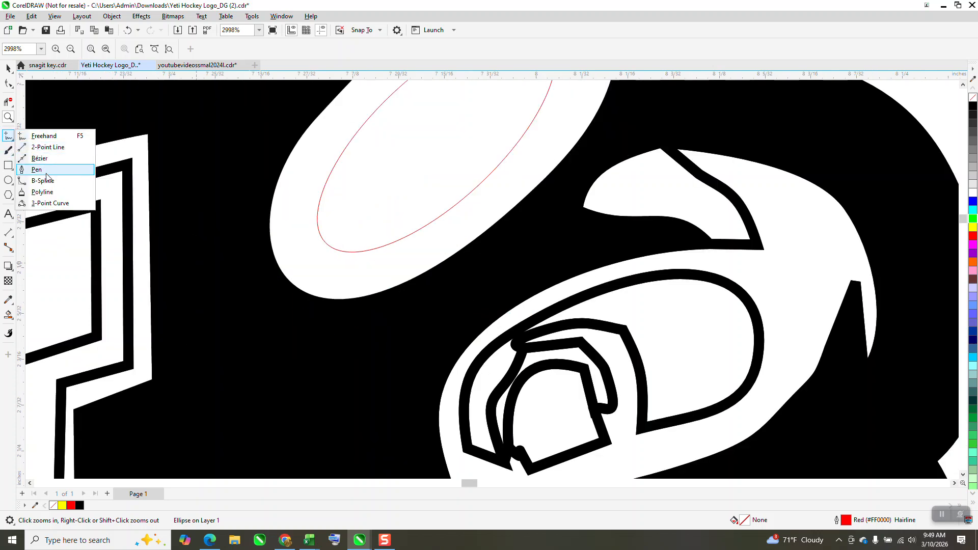
pyautogui.click(41, 204)
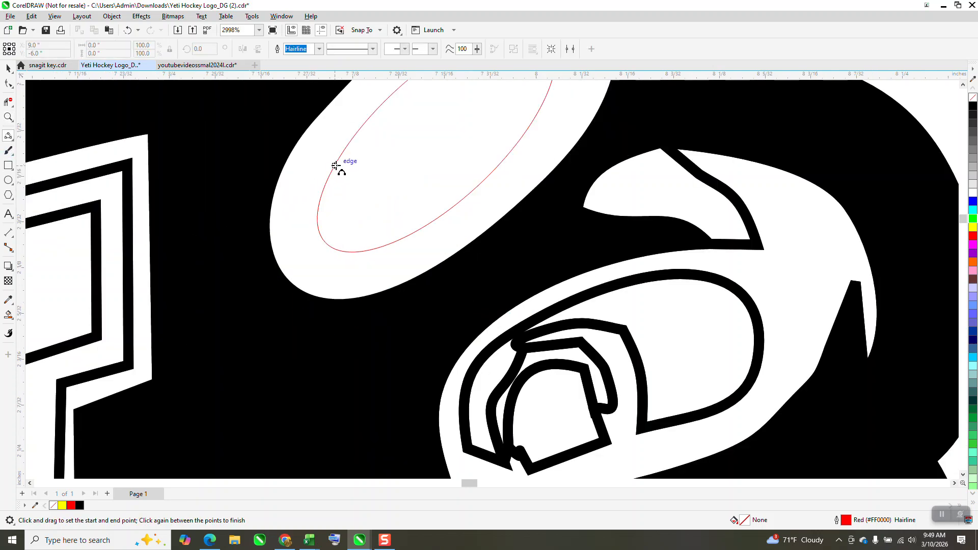
pyautogui.moveTo(335, 165); pyautogui.dragTo(413, 234)
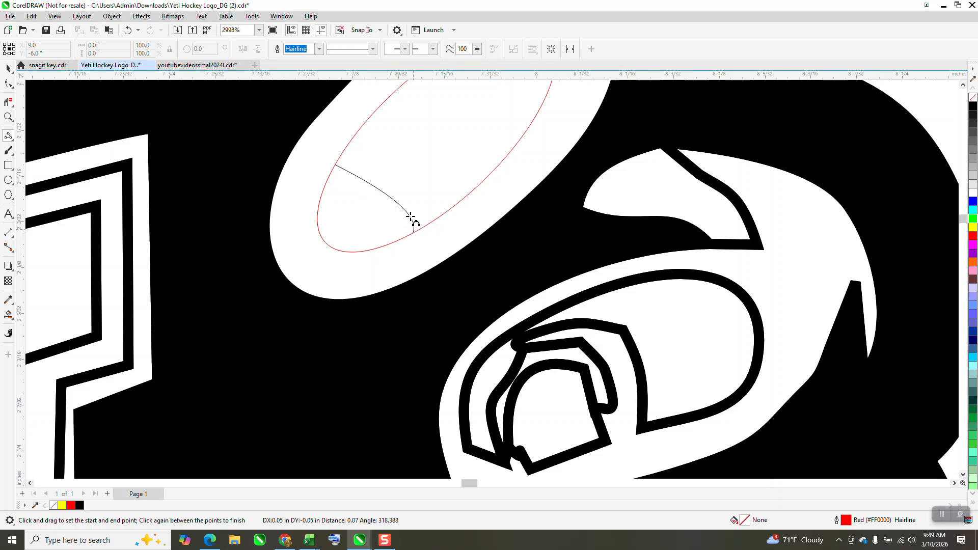
pyautogui.click(400, 177)
pyautogui.scroll(-1, 347, 224)
pyautogui.scroll(-2, 346, 233)
pyautogui.press('space')
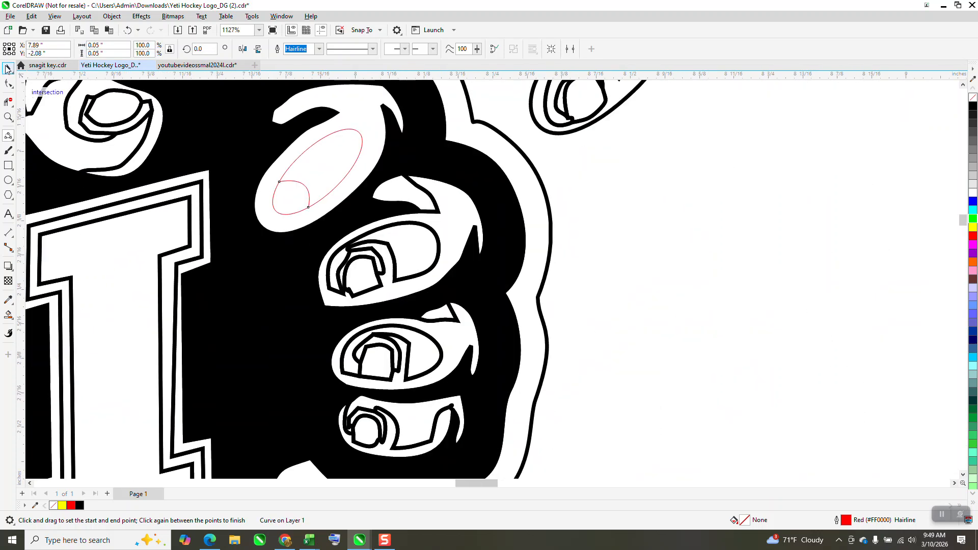
# - Select the ellipse with the nail arc and give both a black outline 0.5 pt wide
pyautogui.keyDown('shift'); pyautogui.click(360, 138); pyautogui.keyUp('shift')
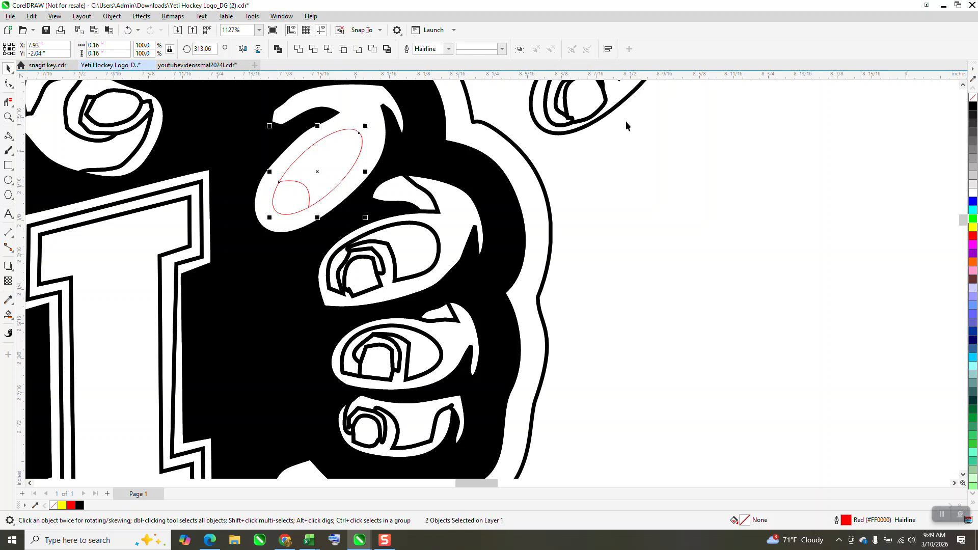
pyautogui.rightClick(974, 107)
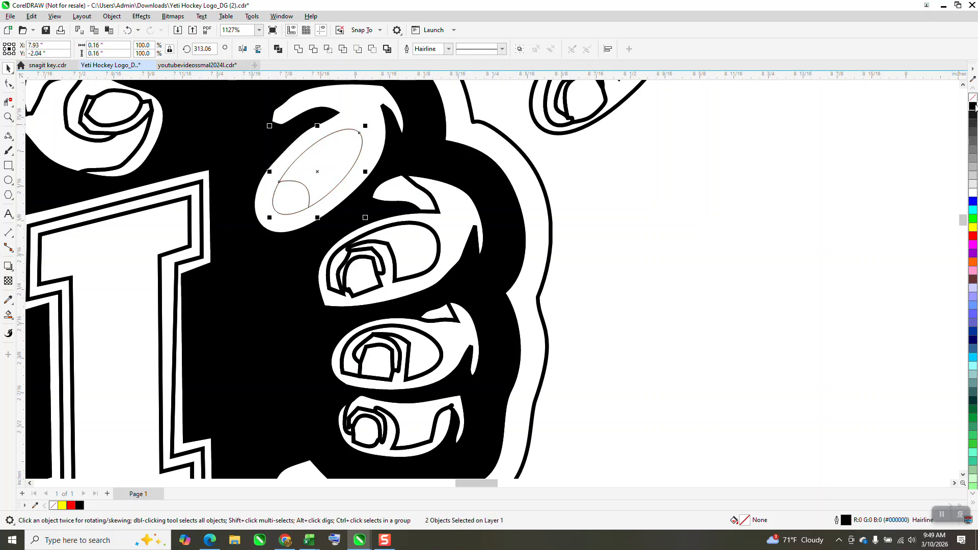
pyautogui.click(448, 48)
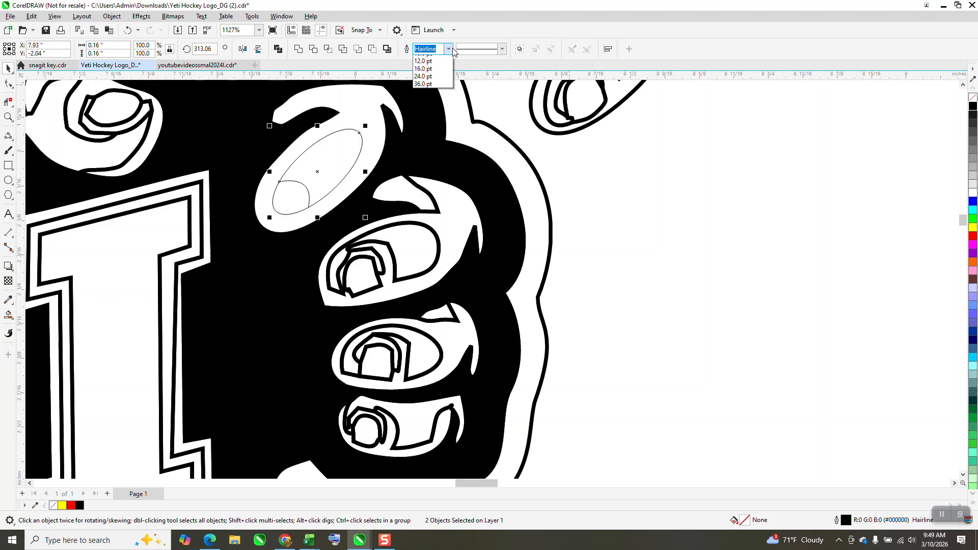
pyautogui.click(423, 75)
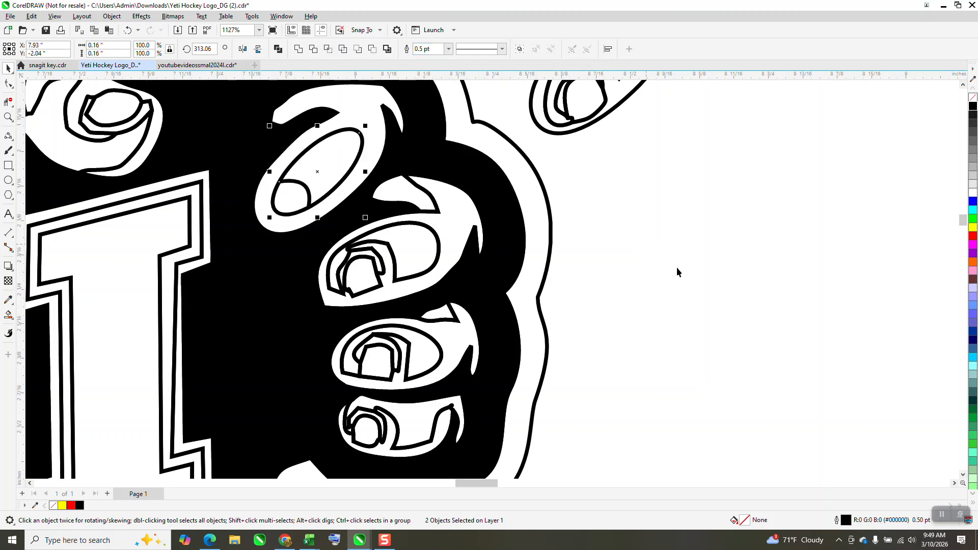
# - Delete the old finger detail group floating outside the logo beside the right hand
pyautogui.scroll(-1, 677, 268)
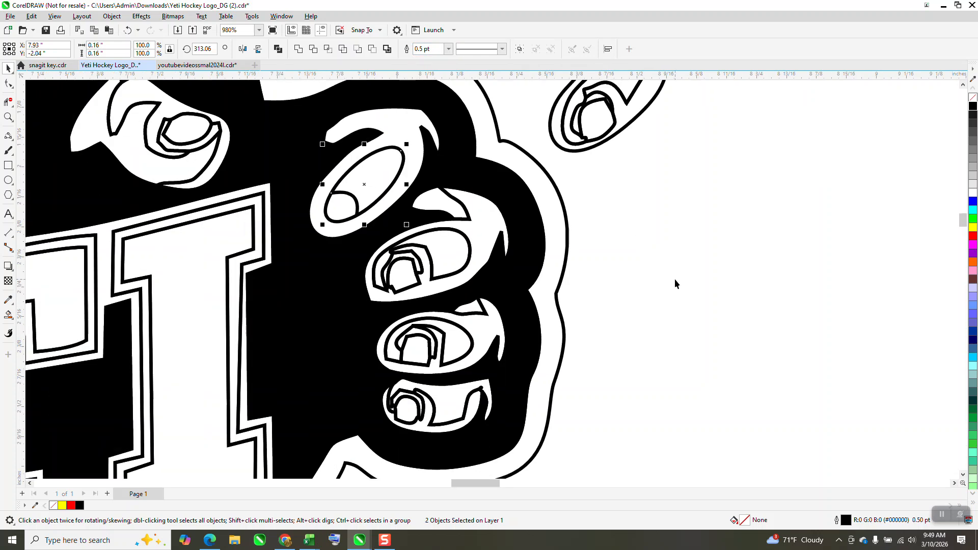
pyautogui.scroll(-1, 678, 275)
pyautogui.scroll(-1, 611, 219)
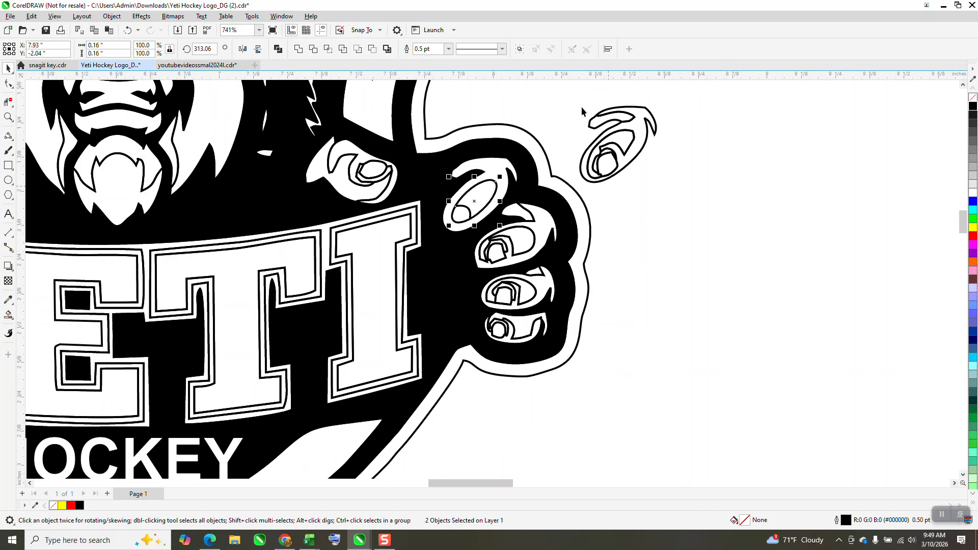
pyautogui.moveTo(563, 90); pyautogui.dragTo(717, 213)
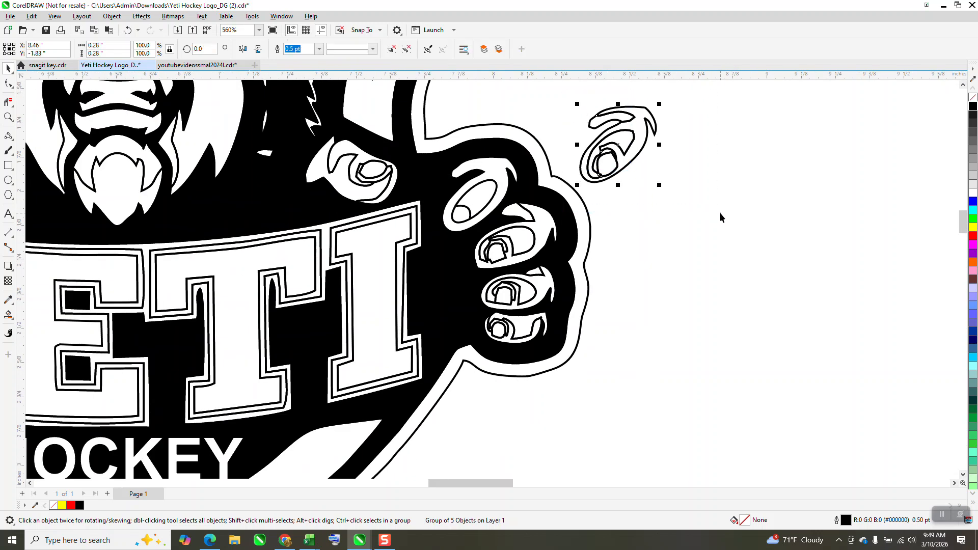
pyautogui.press('Delete')
# - Delete the old finger detail pieces from the top finger of the left hand
pyautogui.scroll(-3, 704, 213)
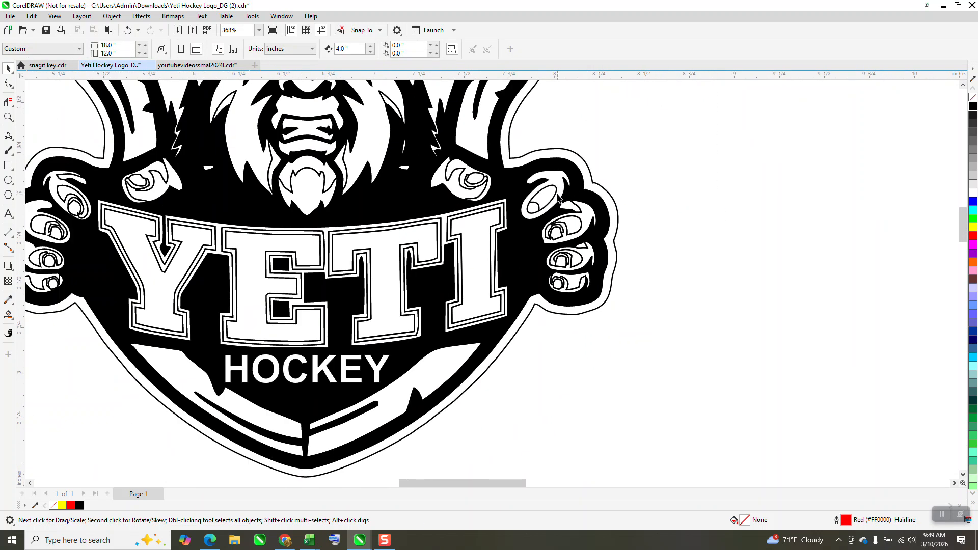
pyautogui.click(73, 195)
pyautogui.press('Delete')
pyautogui.click(69, 196)
pyautogui.press('Delete')
pyautogui.click(73, 199)
pyautogui.press('Delete')
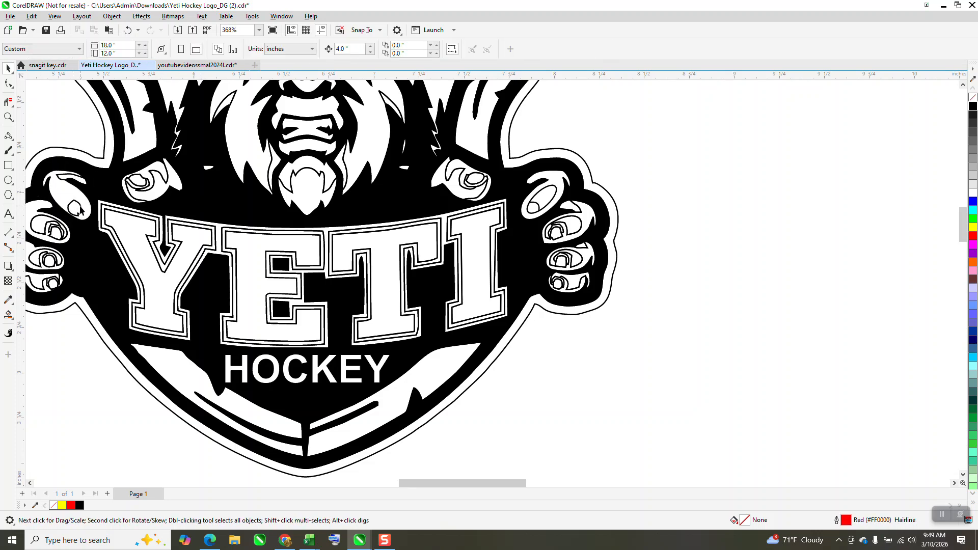
pyautogui.click(79, 209)
pyautogui.press('Delete')
pyautogui.click(74, 180)
pyautogui.press('Delete')
# - Delete the ellipse and a curve piece from the top finger of the right hand
pyautogui.click(543, 190)
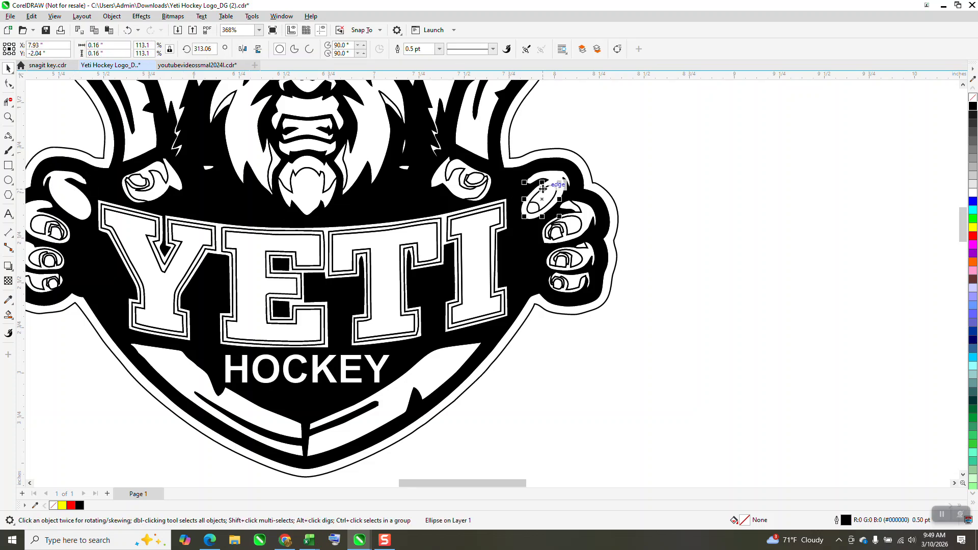
pyautogui.press('Delete')
pyautogui.click(534, 207)
pyautogui.press('Delete')
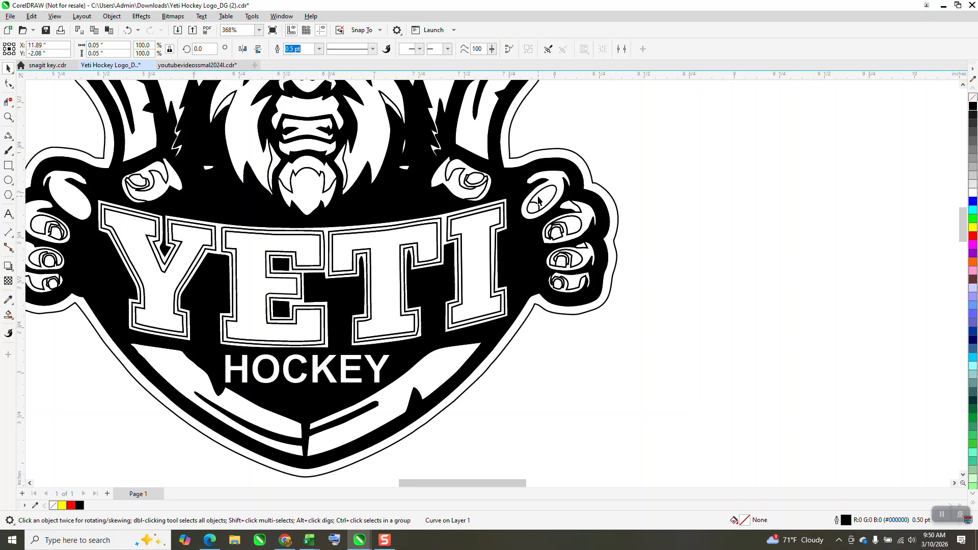
# - Group the ellipse with its nail arc and nudge the group left toward the logo
pyautogui.scroll(-4, 562, 195)
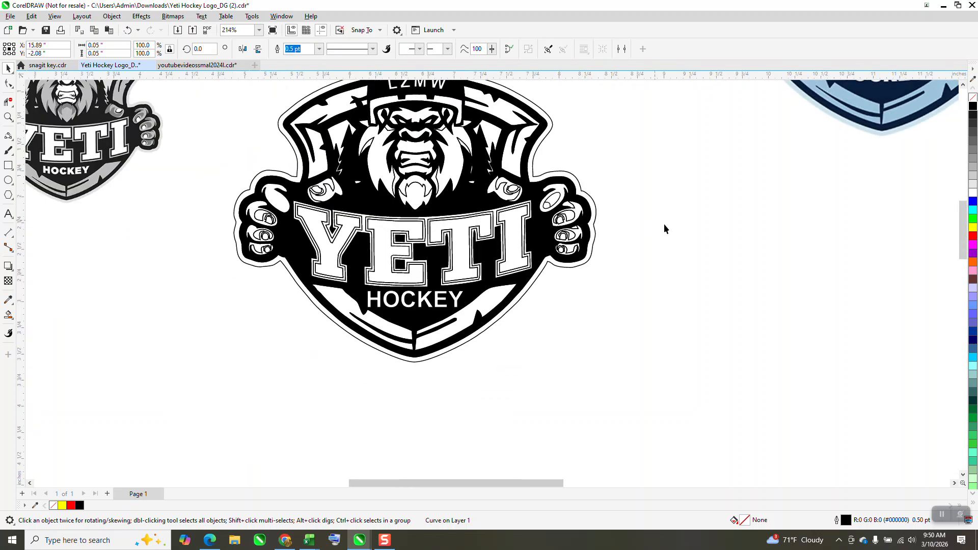
pyautogui.scroll(-1, 794, 270)
pyautogui.scroll(-1, 798, 272)
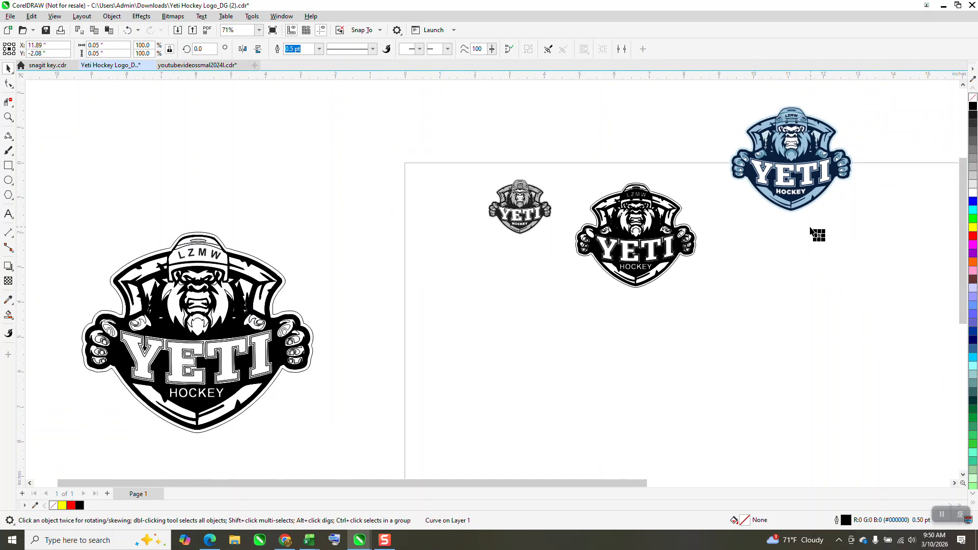
pyautogui.moveTo(798, 221); pyautogui.dragTo(852, 264)
pyautogui.hotkey('ctrl', 'g')
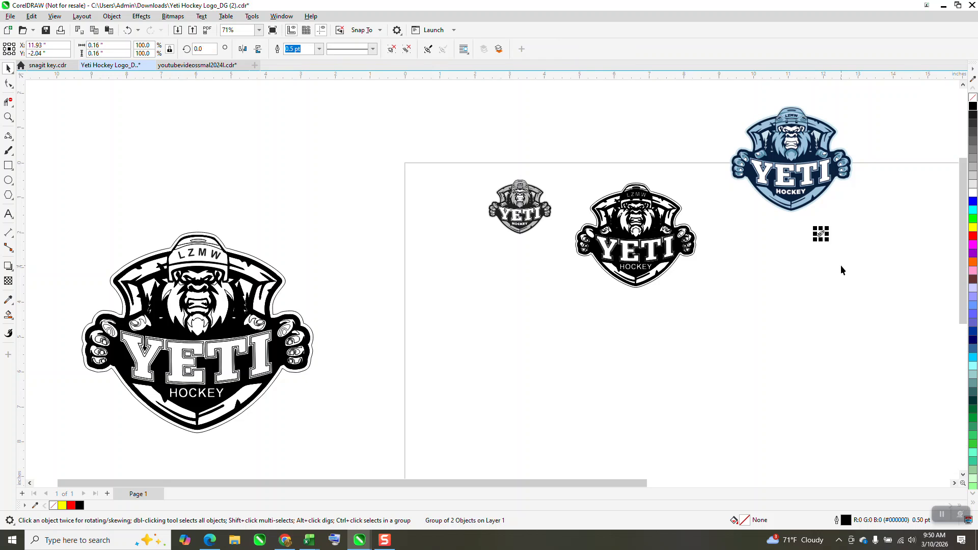
pyautogui.press('Left')
pyautogui.press('Left')
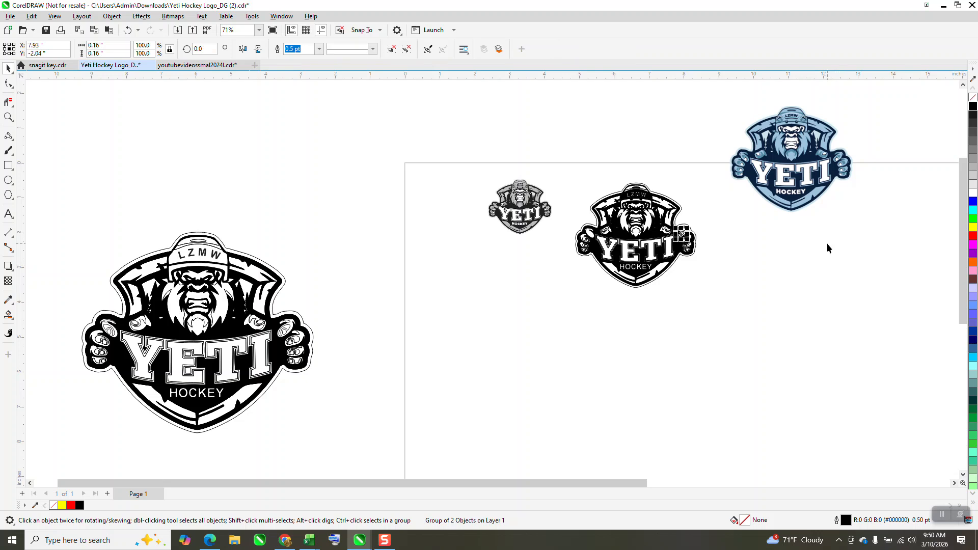
# - Move the grouped ellipse and nail onto the top finger of the left hand
pyautogui.click(8, 117)
pyautogui.moveTo(457, 168); pyautogui.dragTo(687, 312)
pyautogui.click(9, 68)
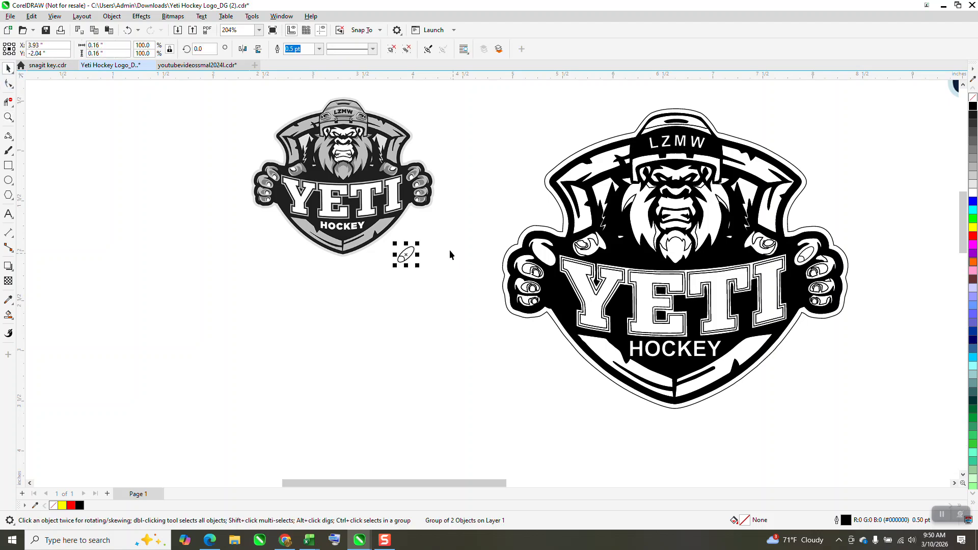
pyautogui.click(242, 54)
pyautogui.moveTo(406, 255); pyautogui.dragTo(546, 256)
pyautogui.click(8, 117)
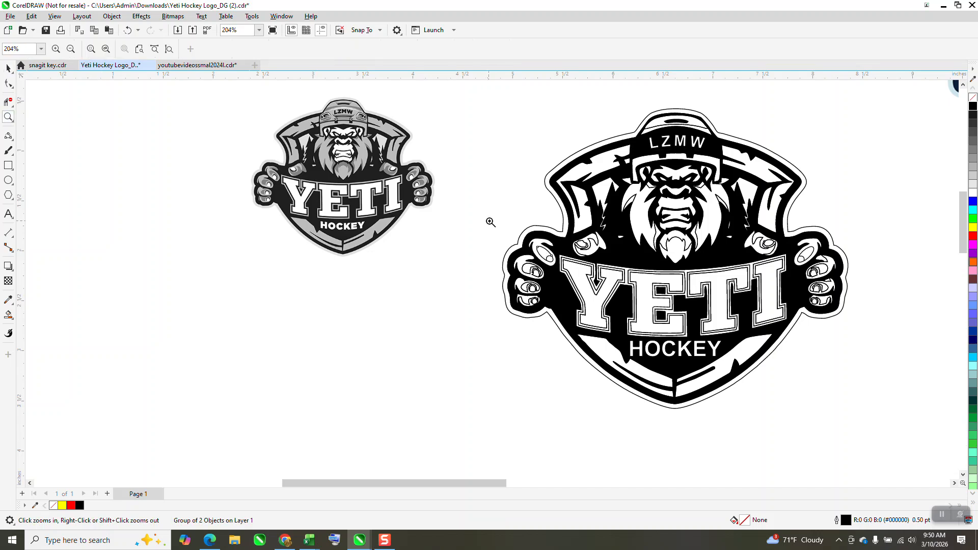
pyautogui.moveTo(490, 222); pyautogui.dragTo(579, 283)
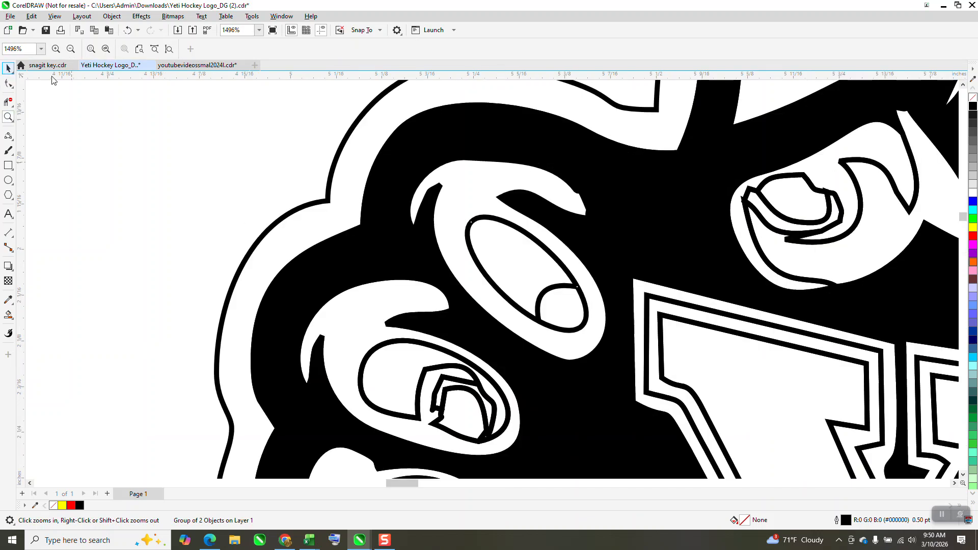
pyautogui.click(7, 68)
pyautogui.moveTo(546, 290); pyautogui.dragTo(544, 294)
# - Delete the nodes of the hooked tip above the left hand's top finger with the Shape tool
pyautogui.click(8, 83)
pyautogui.click(526, 175)
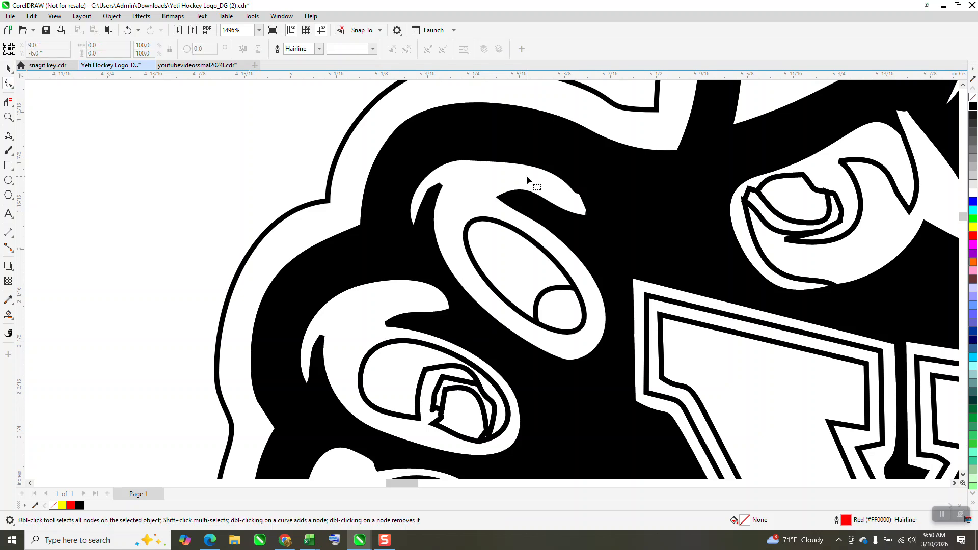
pyautogui.click(584, 203)
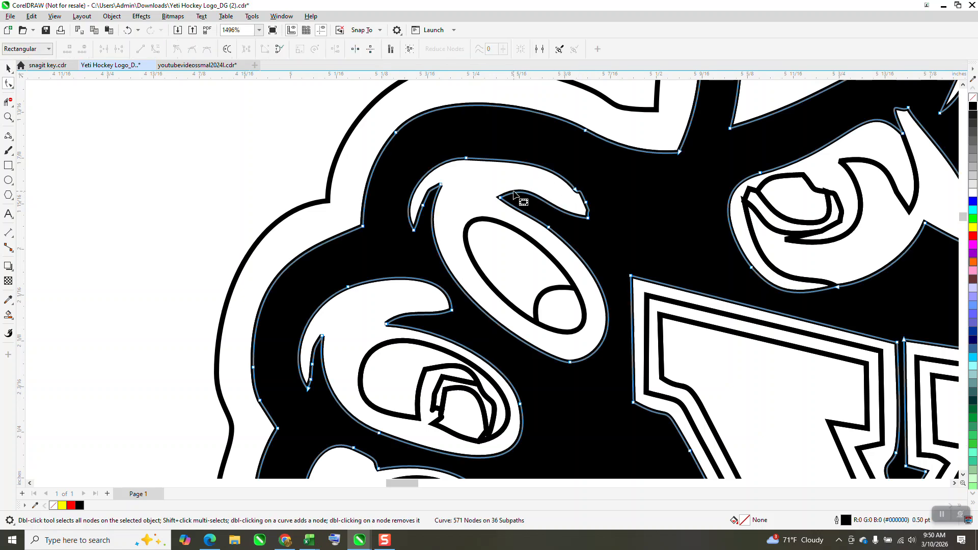
pyautogui.moveTo(598, 182); pyautogui.dragTo(570, 208)
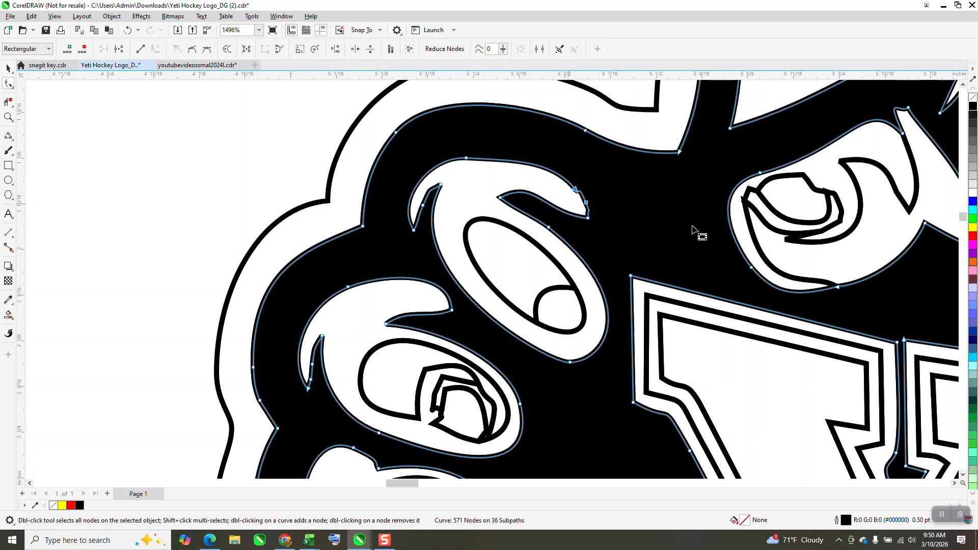
pyautogui.press('Delete')
# - Fill the nail region on the top finger black with Smart Fill
pyautogui.scroll(-4, 392, 193)
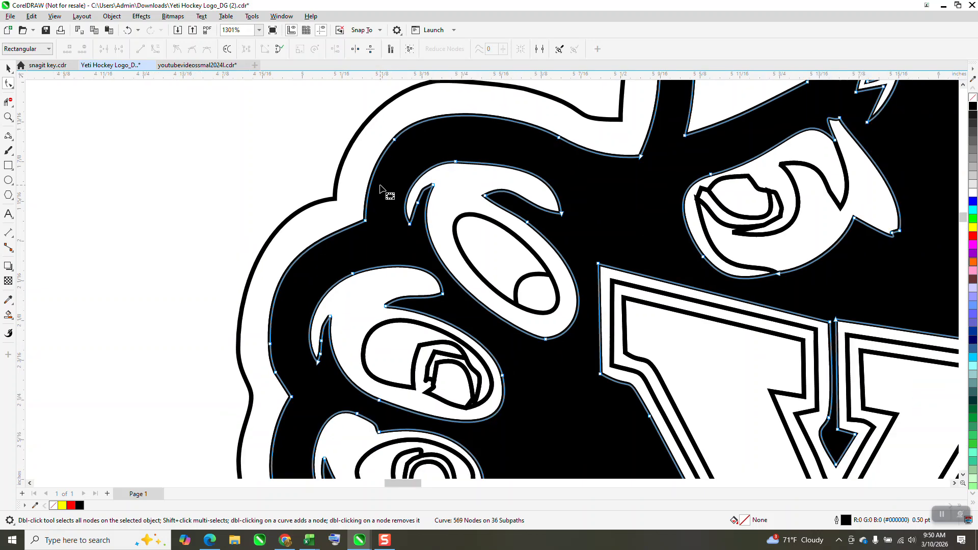
pyautogui.scroll(-1, 451, 214)
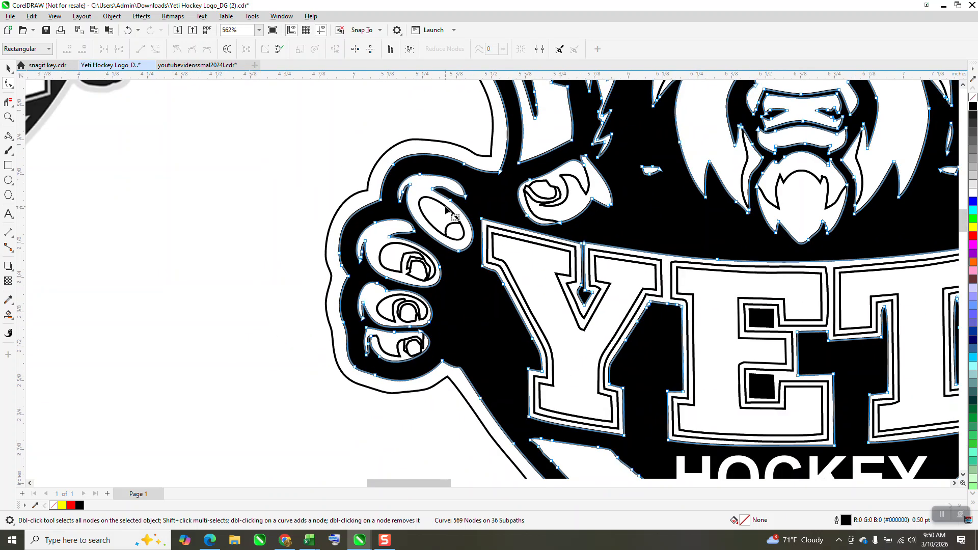
pyautogui.click(8, 314)
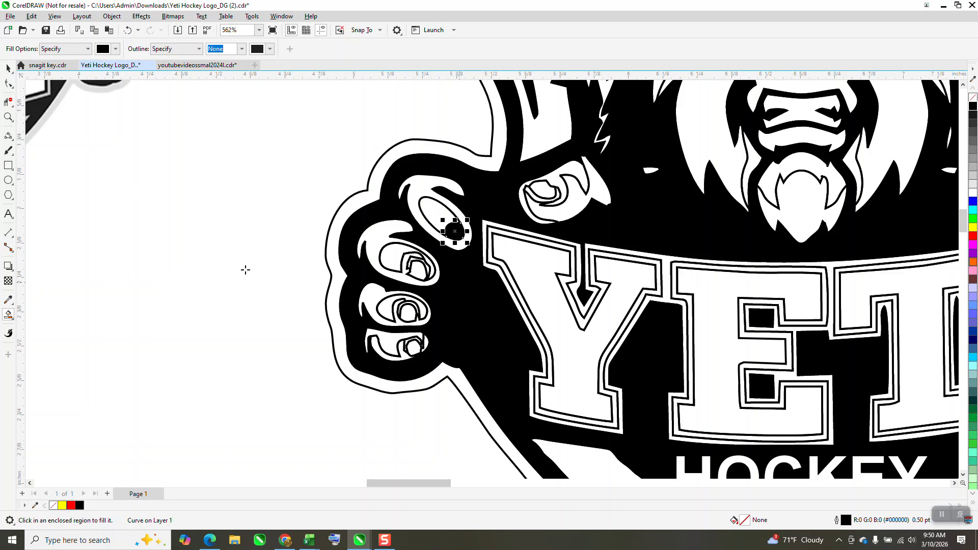
pyautogui.scroll(-4, 245, 268)
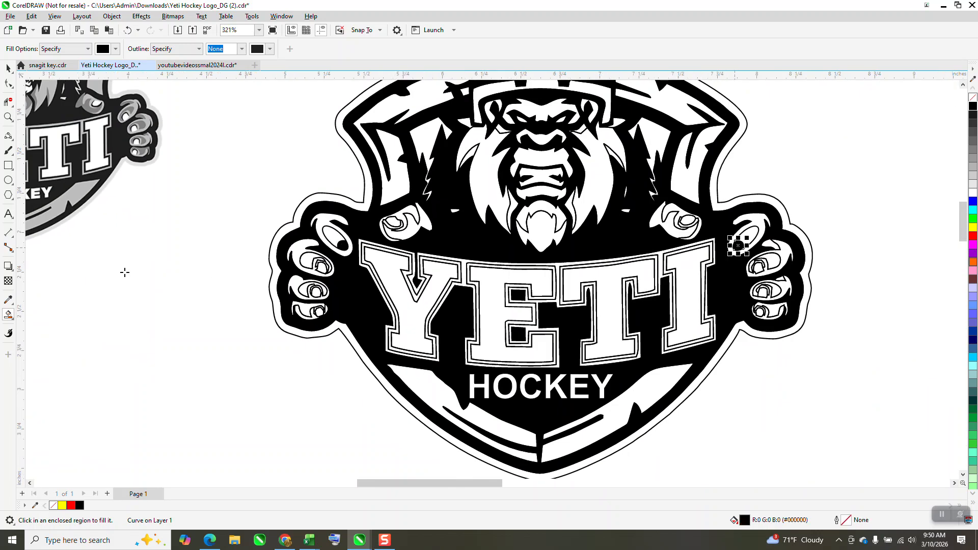
# - Delete the old detail pieces from the finger above the banner on the right hand
pyautogui.click(8, 68)
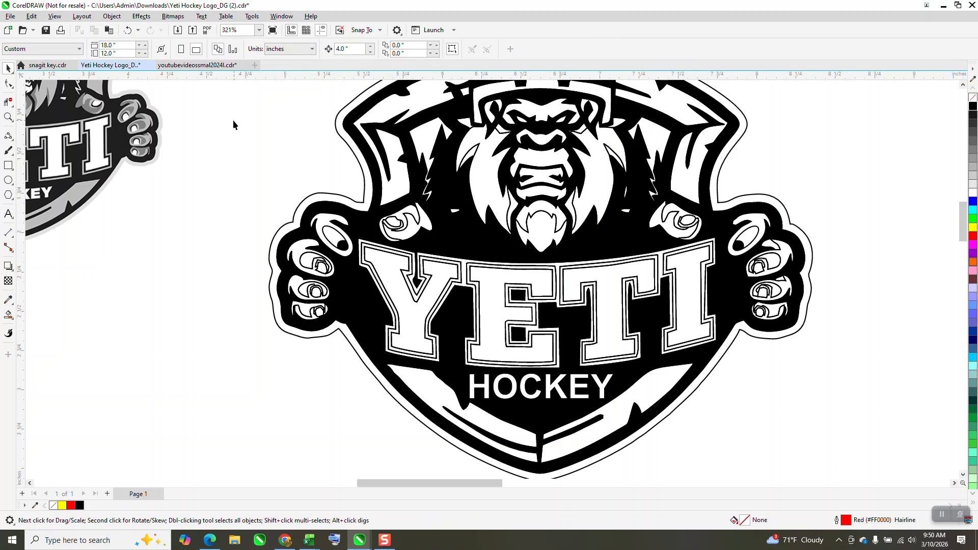
pyautogui.click(689, 226)
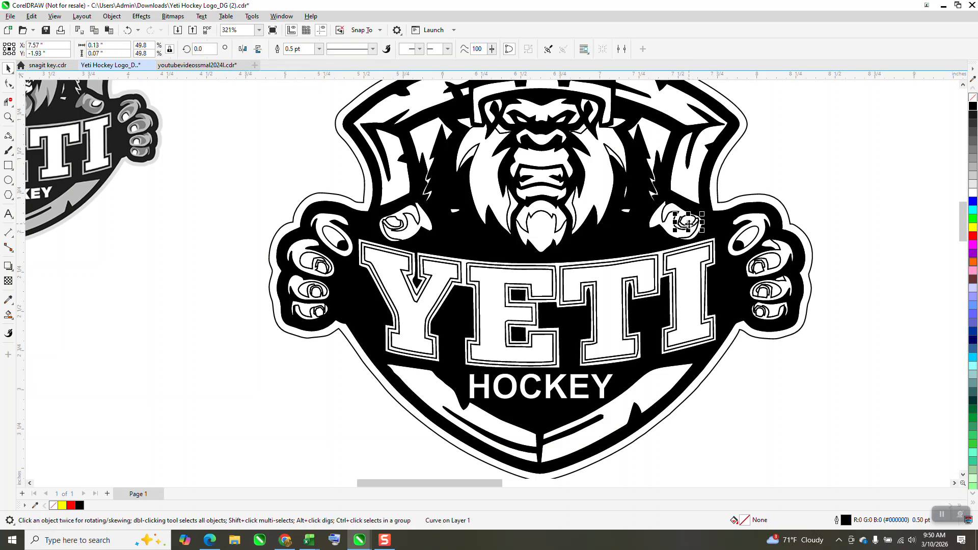
pyautogui.press('Delete')
pyautogui.click(689, 224)
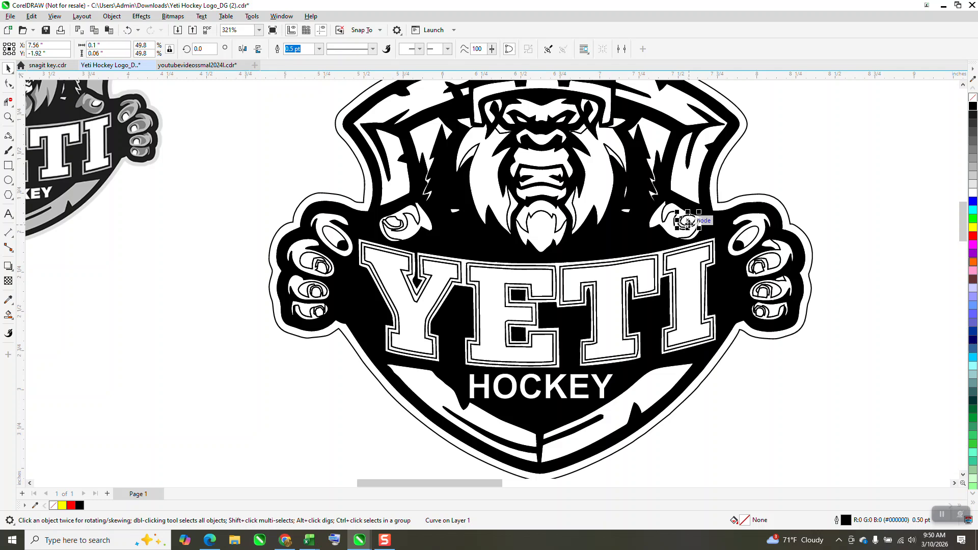
pyautogui.press('Delete')
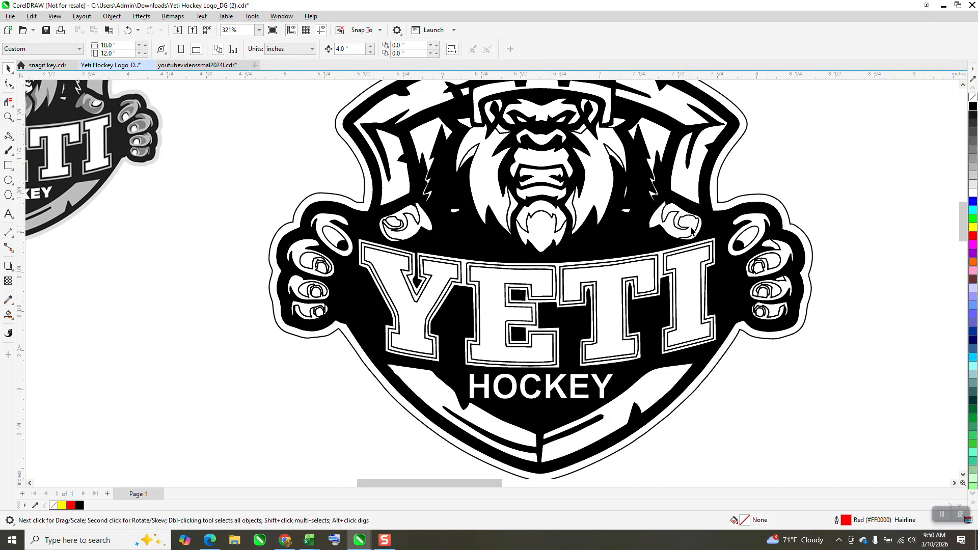
pyautogui.click(688, 227)
pyautogui.press('Delete')
# - Draw two 3-Point Curves outlining a new nail on the finger above the banner on the right hand
pyautogui.click(8, 117)
pyautogui.moveTo(653, 202); pyautogui.dragTo(748, 274)
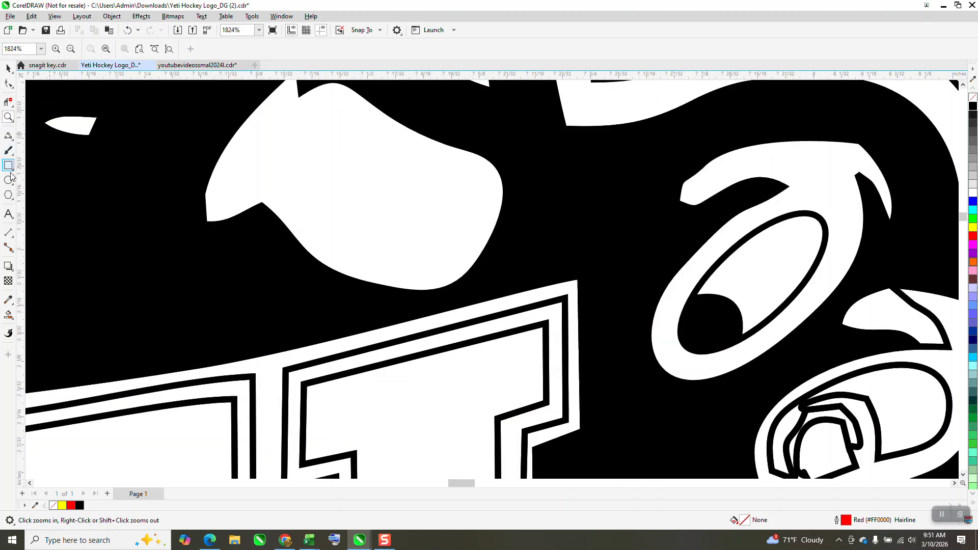
pyautogui.click(8, 135)
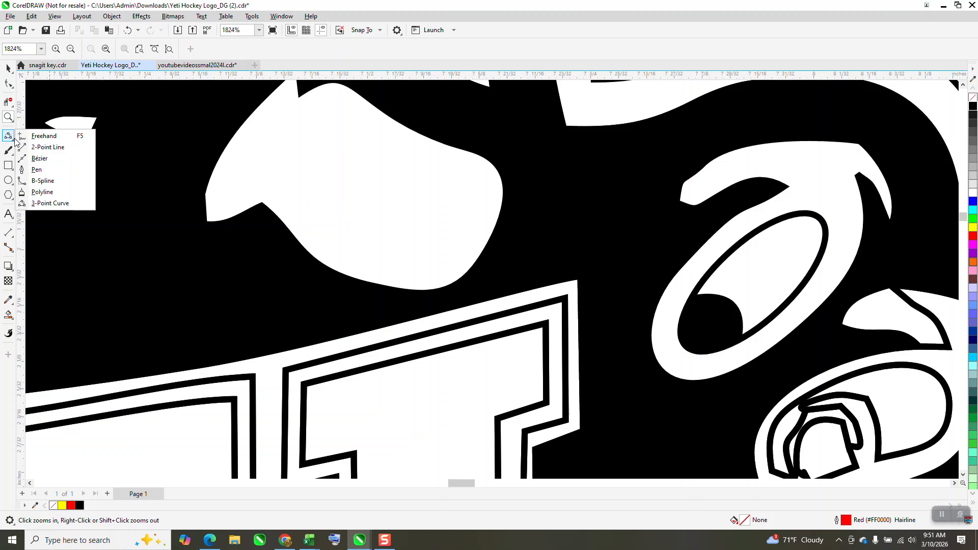
pyautogui.click(49, 203)
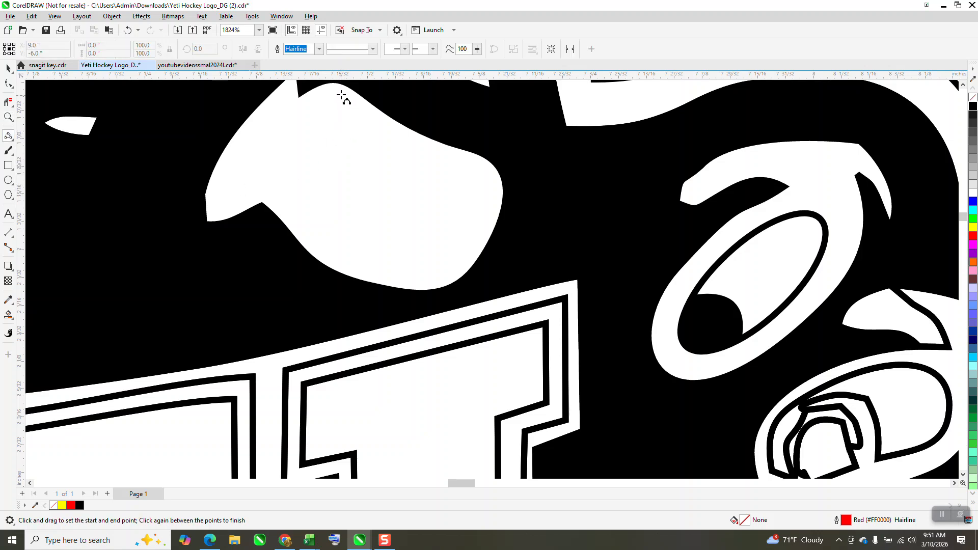
pyautogui.moveTo(341, 86); pyautogui.dragTo(489, 162)
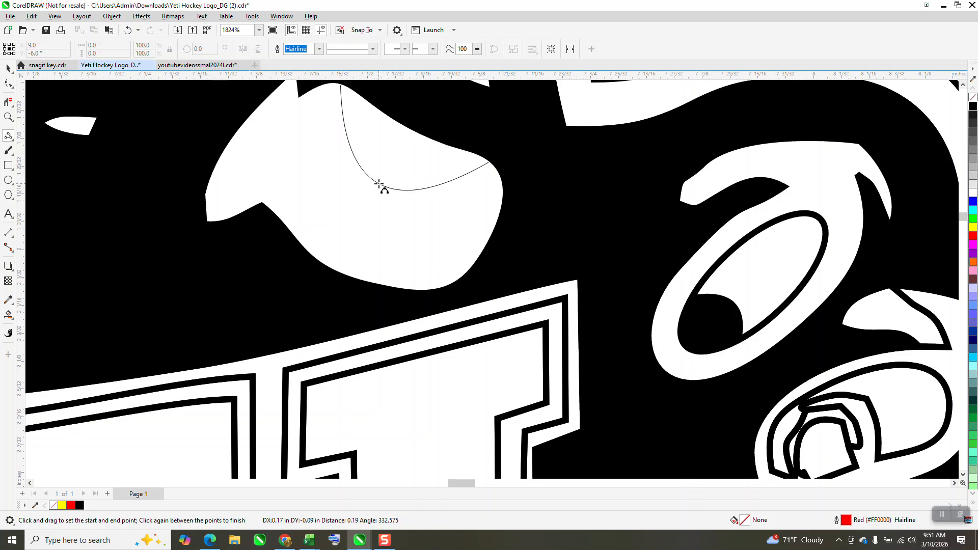
pyautogui.click(386, 198)
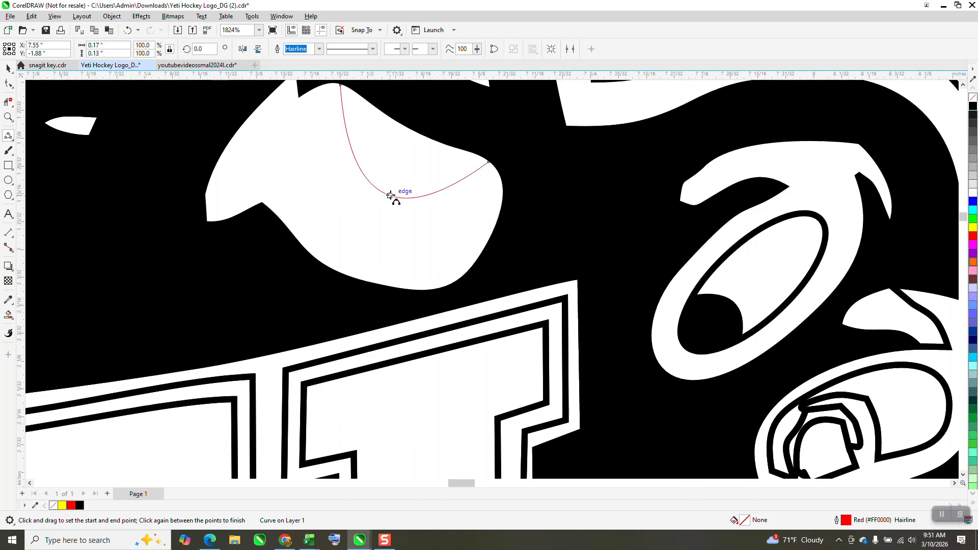
pyautogui.moveTo(434, 139); pyautogui.dragTo(405, 198)
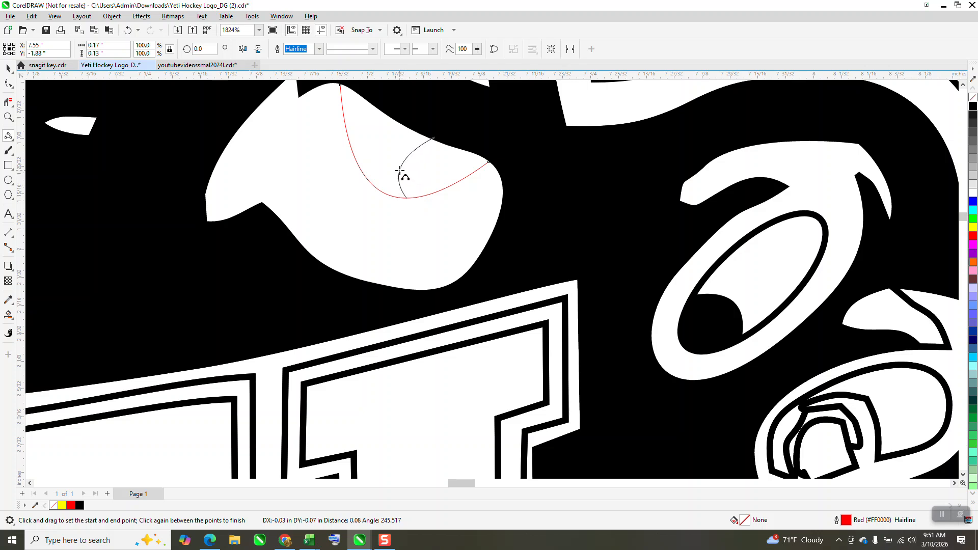
pyautogui.click(399, 172)
# - Give both new curves a 0.5 pt black outline
pyautogui.press('space')
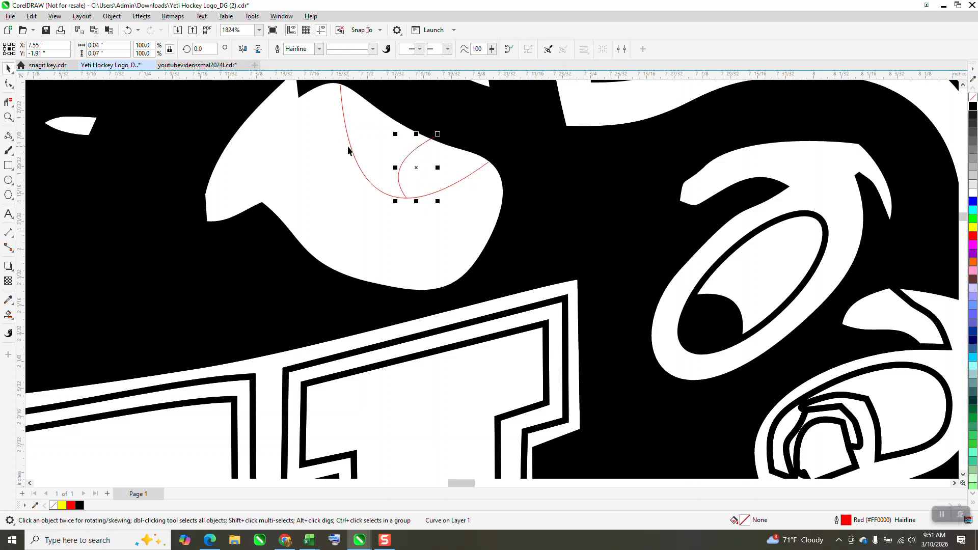
pyautogui.keyDown('shift'); pyautogui.click(350, 152); pyautogui.keyUp('shift')
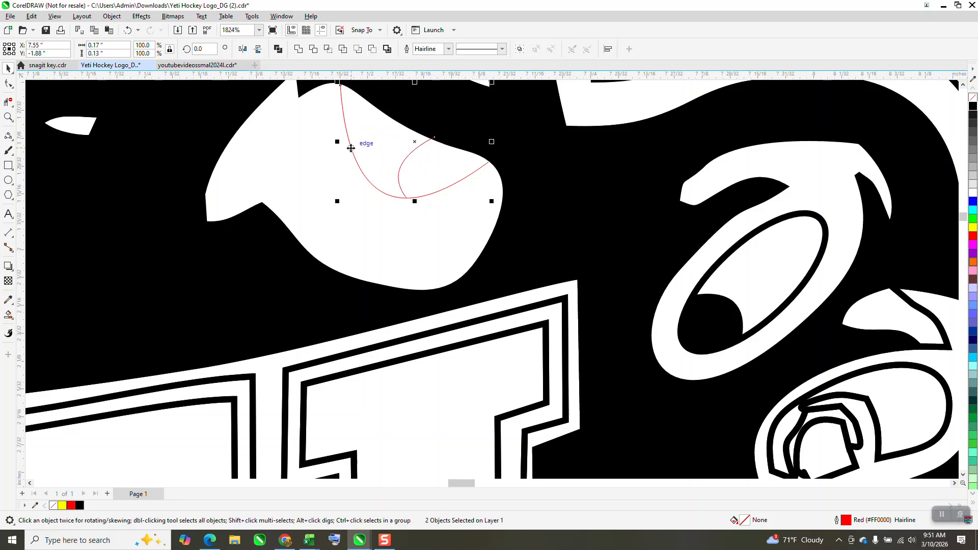
pyautogui.click(449, 49)
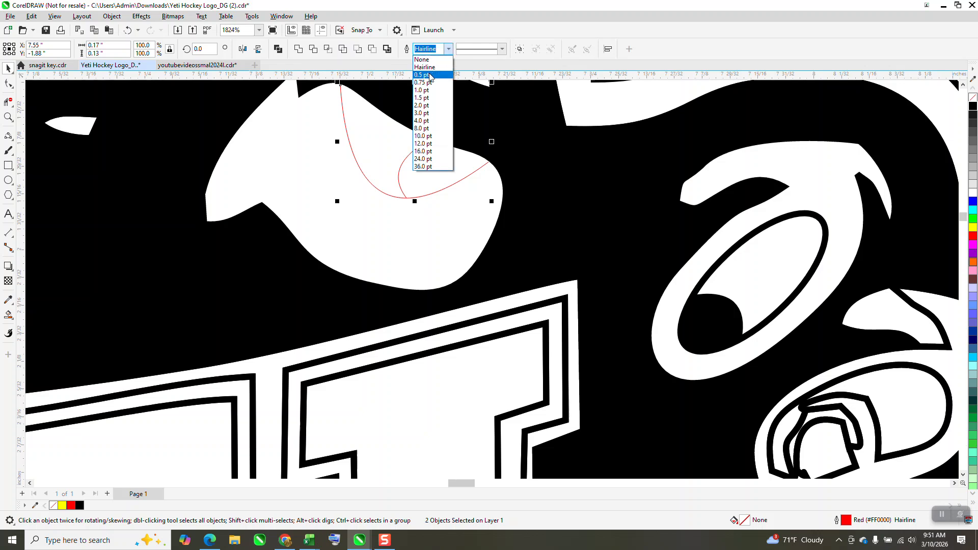
pyautogui.click(424, 66)
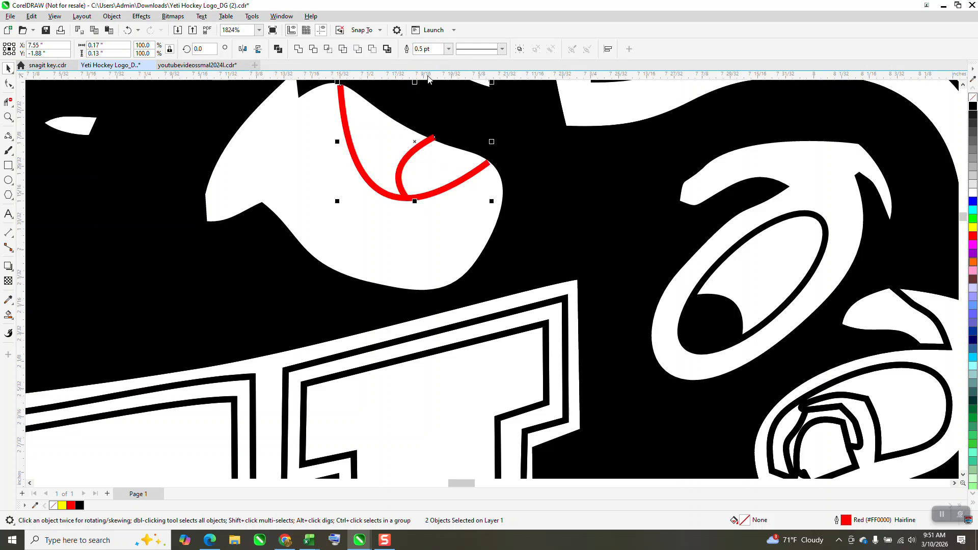
pyautogui.rightClick(973, 108)
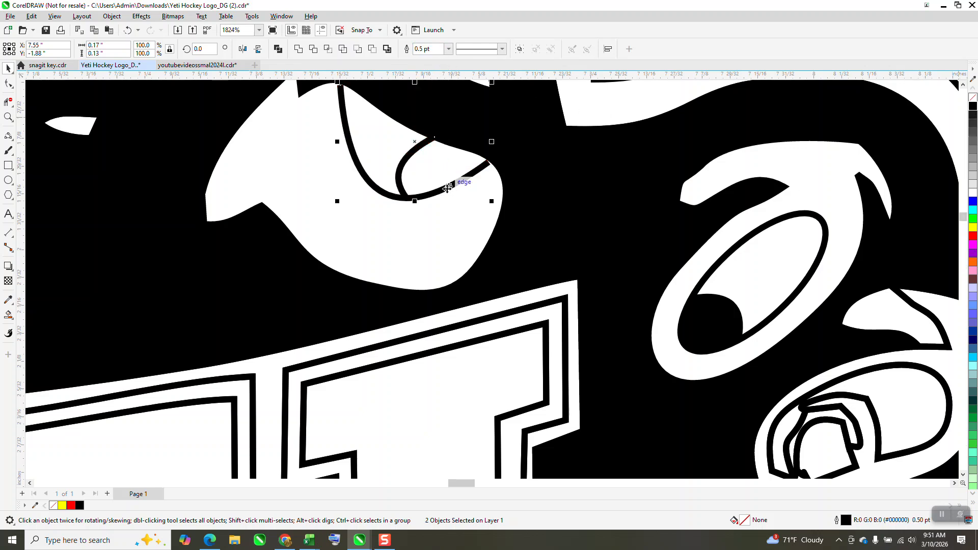
# - Adjust the inner curve's end node with the Shape tool so it meets the outer curve
pyautogui.click(7, 117)
pyautogui.moveTo(400, 133); pyautogui.dragTo(472, 161)
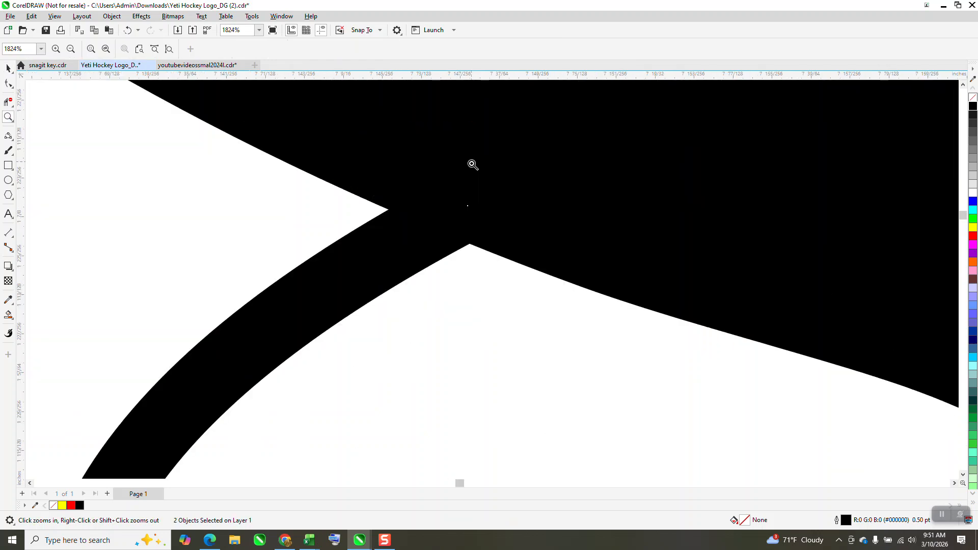
pyautogui.click(7, 68)
pyautogui.click(7, 84)
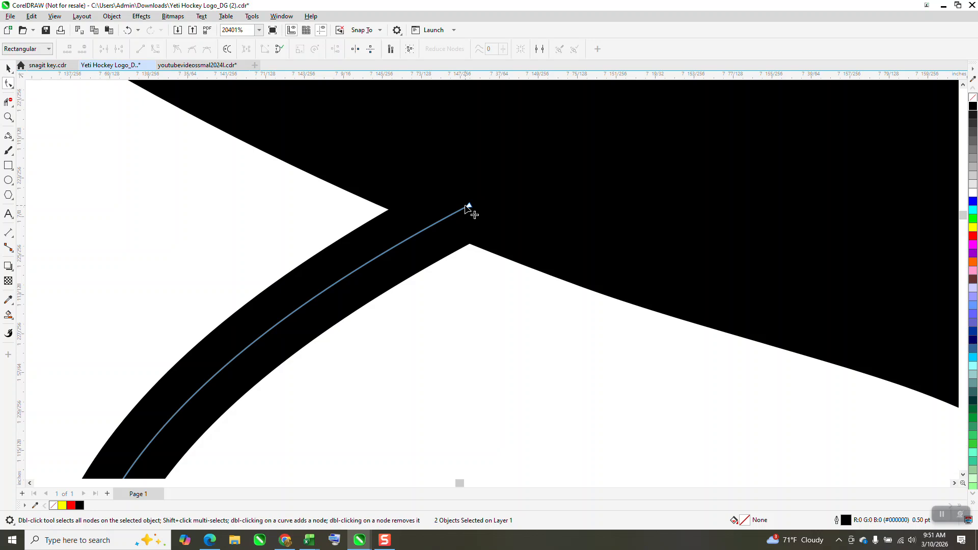
pyautogui.moveTo(469, 209)
pyautogui.mouseDown()
pyautogui.moveTo(448, 223)
pyautogui.moveTo(483, 187)
pyautogui.moveTo(445, 218)
pyautogui.moveTo(469, 211)
pyautogui.mouseUp()
pyautogui.scroll(-4, 369, 184)
pyautogui.scroll(-2, 398, 194)
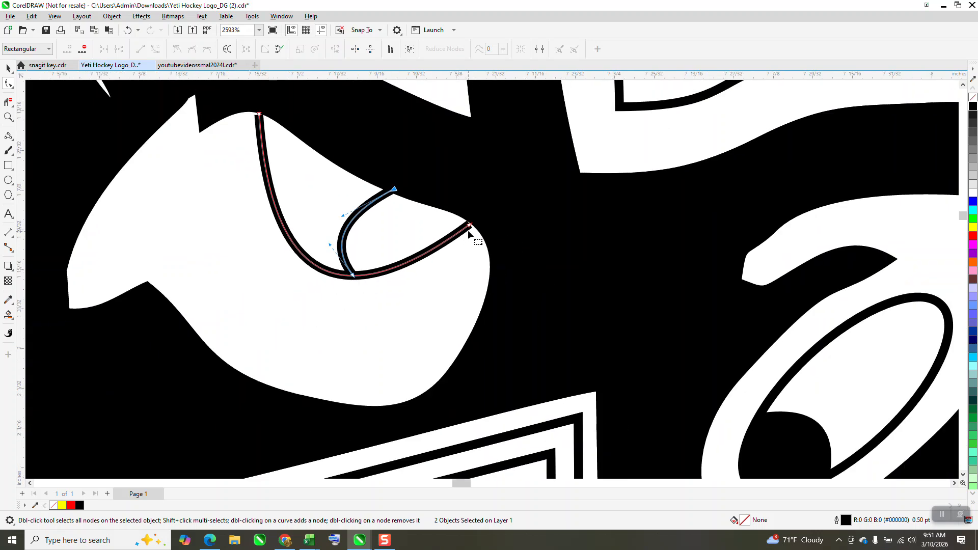
pyautogui.click(472, 225)
# - Delete the old detail pieces from the finger above the banner on the left hand
pyautogui.scroll(-2, 493, 232)
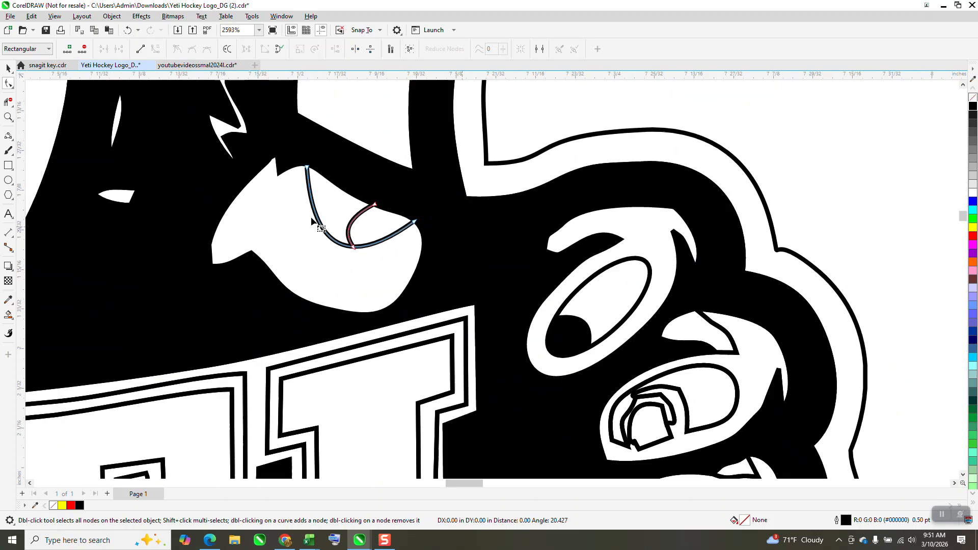
pyautogui.scroll(-1, 485, 207)
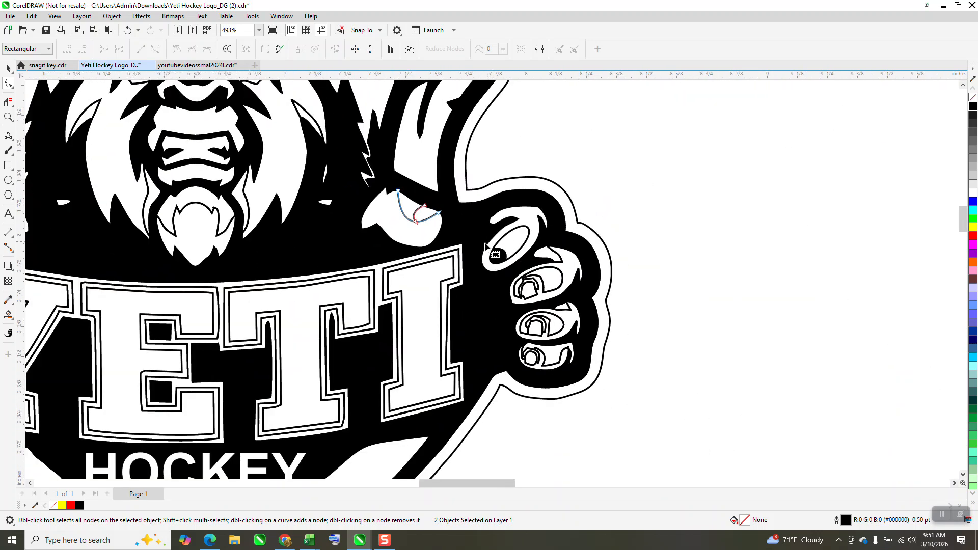
pyautogui.scroll(-1, 261, 253)
pyautogui.scroll(-1, 261, 253)
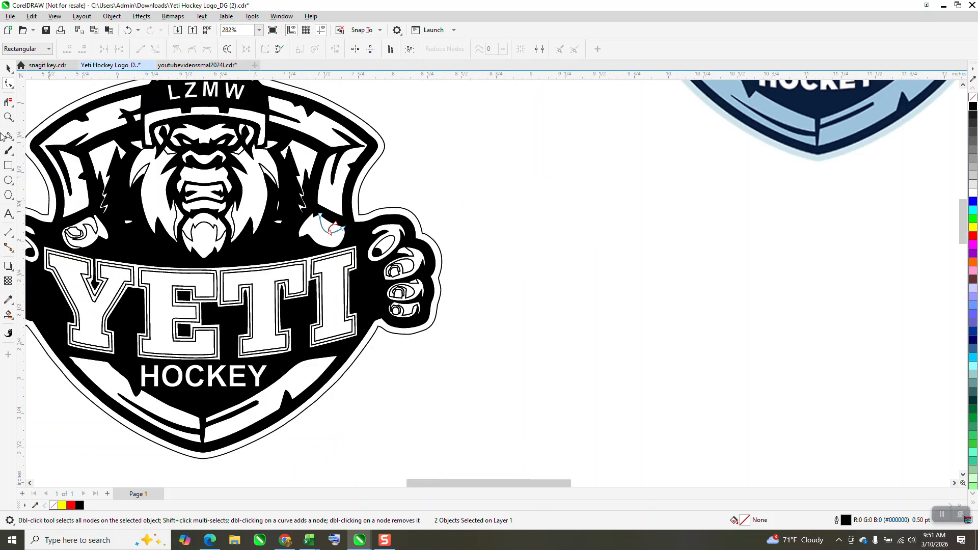
pyautogui.click(8, 118)
pyautogui.moveTo(56, 209); pyautogui.dragTo(180, 265)
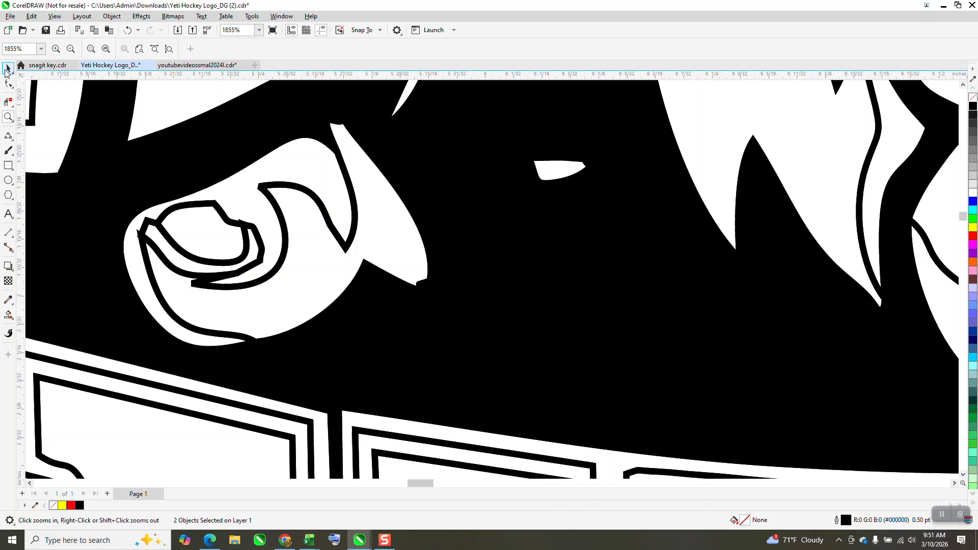
pyautogui.press('space')
pyautogui.click(300, 190)
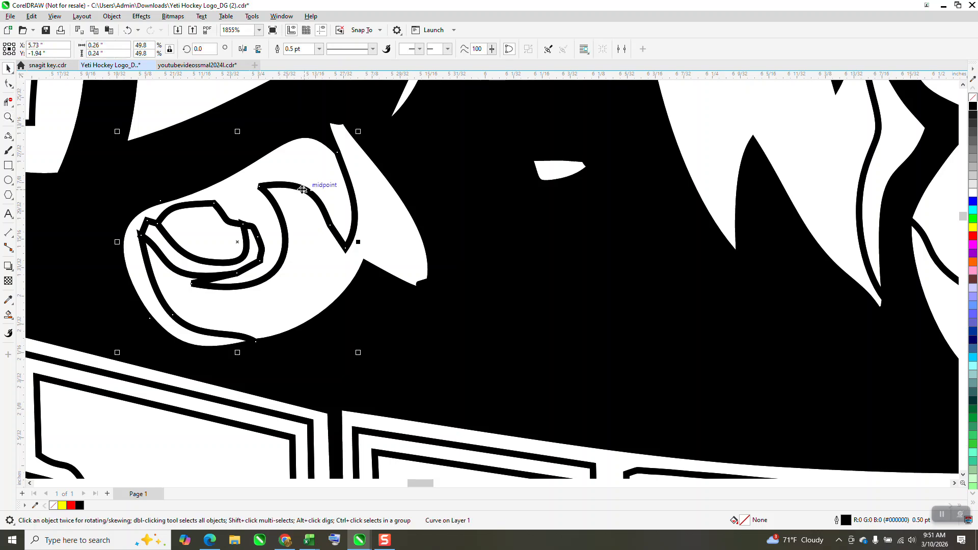
pyautogui.press('Delete')
pyautogui.click(303, 189)
pyautogui.press('Delete')
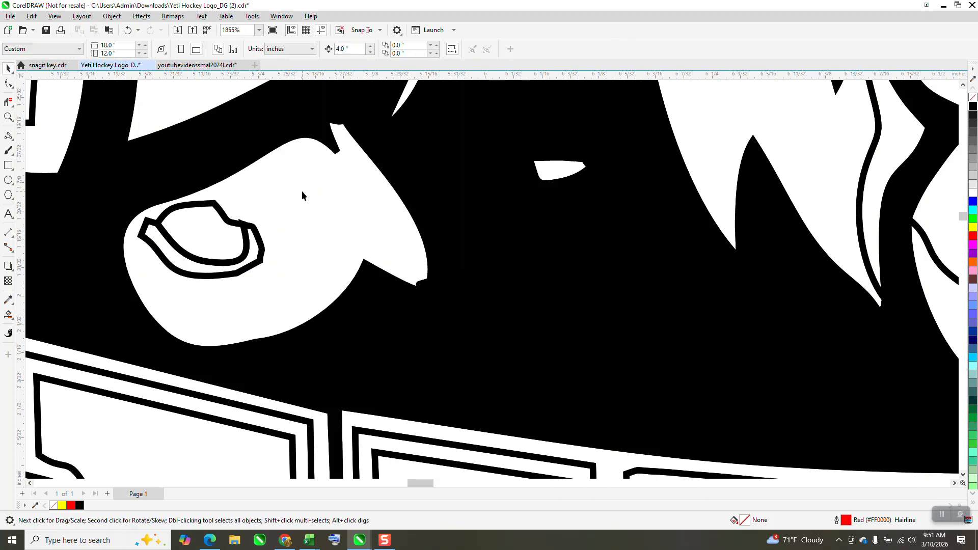
pyautogui.click(254, 237)
pyautogui.press('Delete')
pyautogui.click(247, 238)
pyautogui.press('Delete')
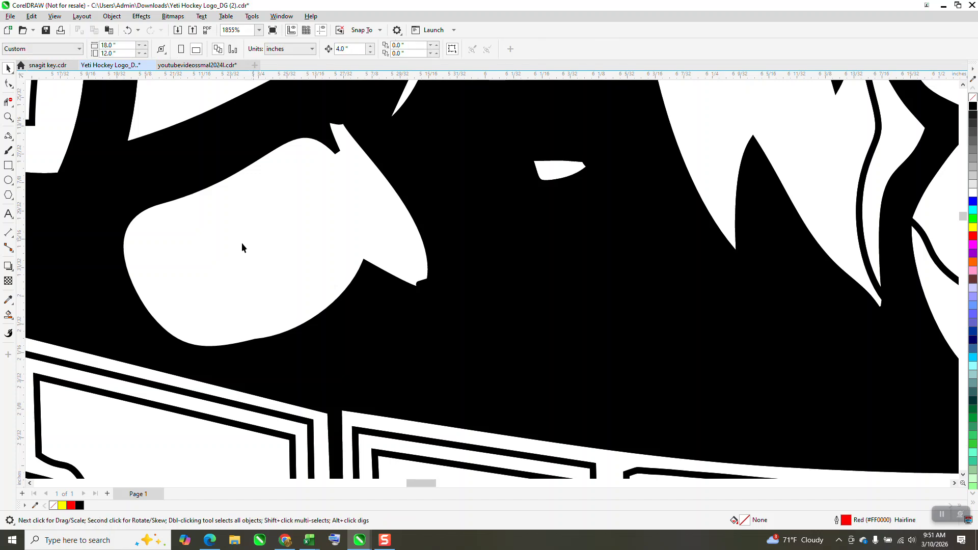
# - Nudge the small curve on the right hand's finger 4 inches to the right, clear of the logo
pyautogui.scroll(-6, 241, 248)
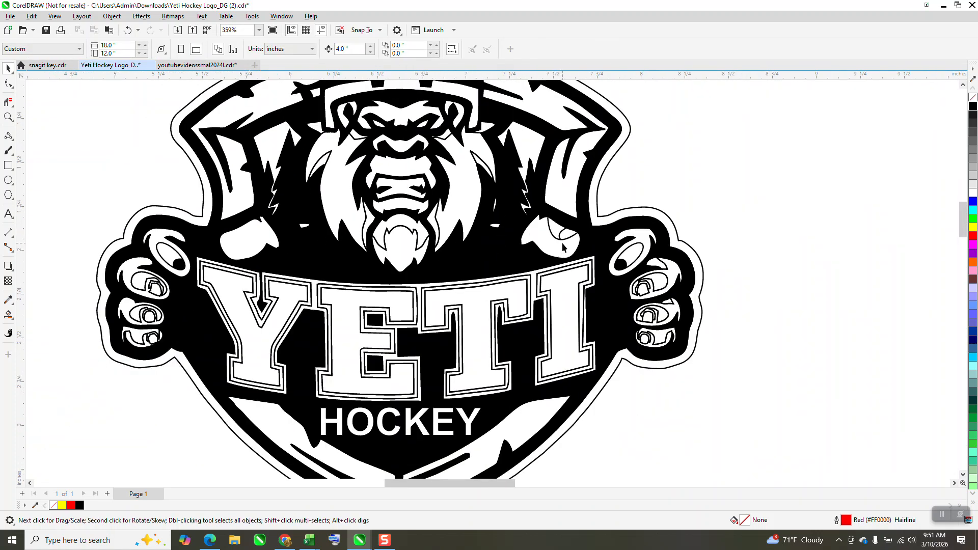
pyautogui.click(561, 239)
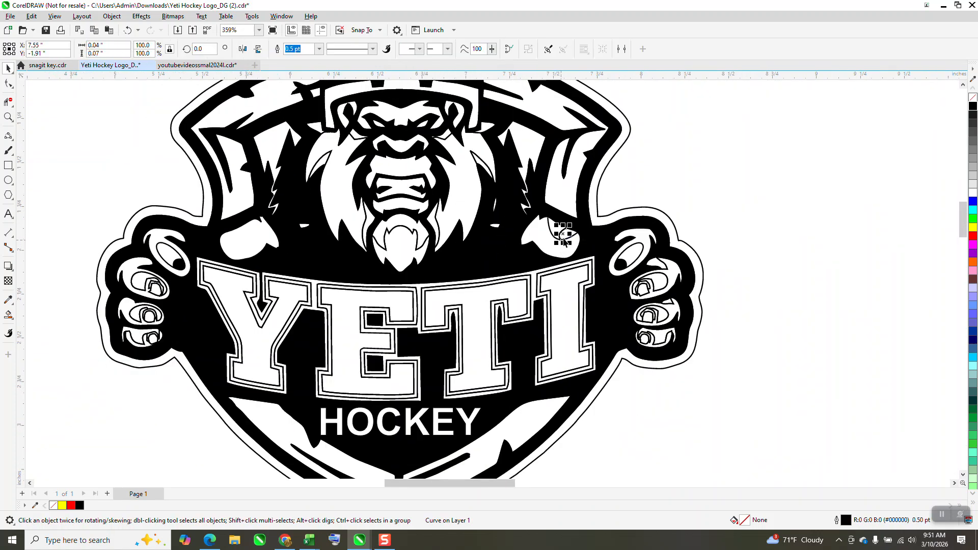
pyautogui.press('Right')
pyautogui.hotkey('ctrl', 'z')
pyautogui.press('Right')
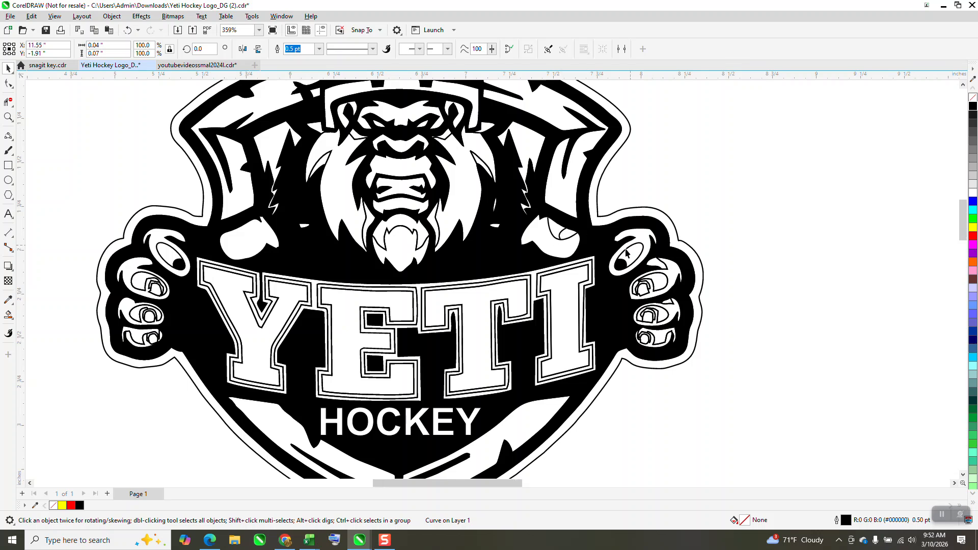
pyautogui.scroll(-2, 630, 248)
pyautogui.moveTo(894, 245); pyautogui.dragTo(920, 298)
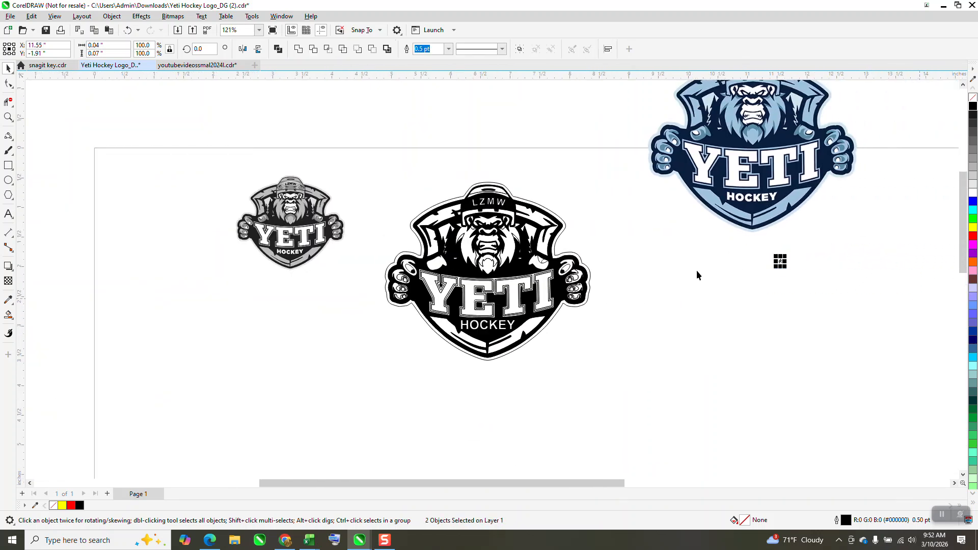
# - Extend the top end of the nail's outer curve on the right hand's finger with the Shape tool
pyautogui.click(9, 117)
pyautogui.moveTo(771, 246); pyautogui.dragTo(799, 281)
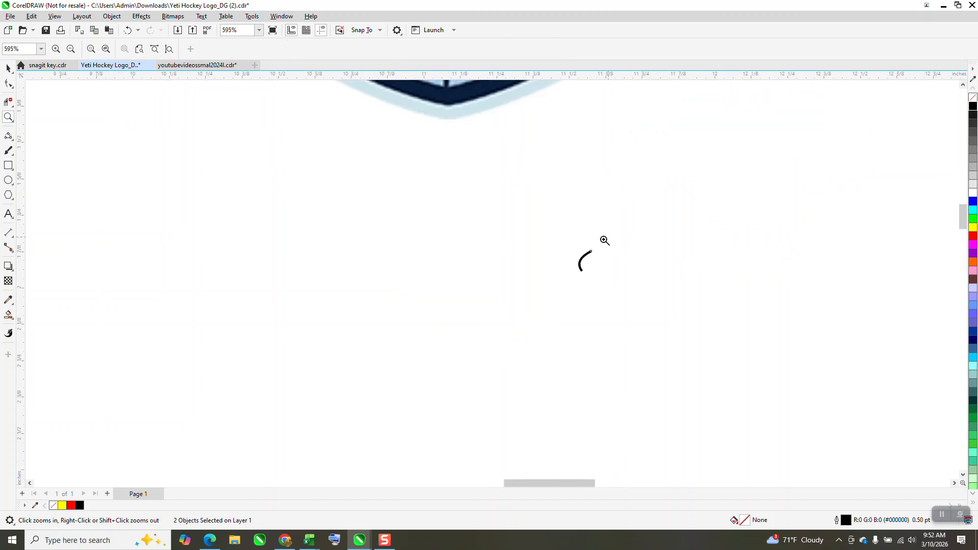
pyautogui.scroll(-4, 605, 240)
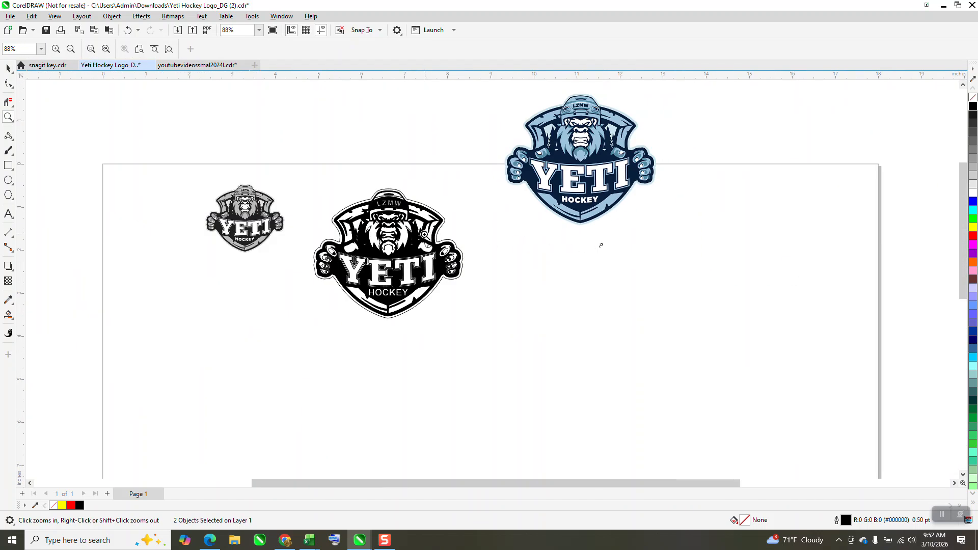
pyautogui.moveTo(424, 234); pyautogui.dragTo(463, 274)
pyautogui.click(6, 68)
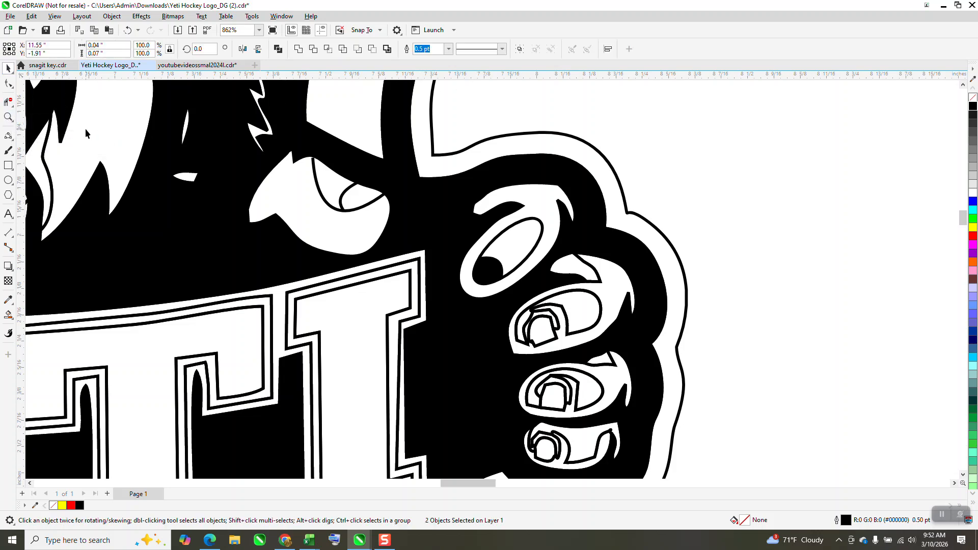
pyautogui.click(8, 117)
pyautogui.moveTo(293, 142); pyautogui.dragTo(425, 252)
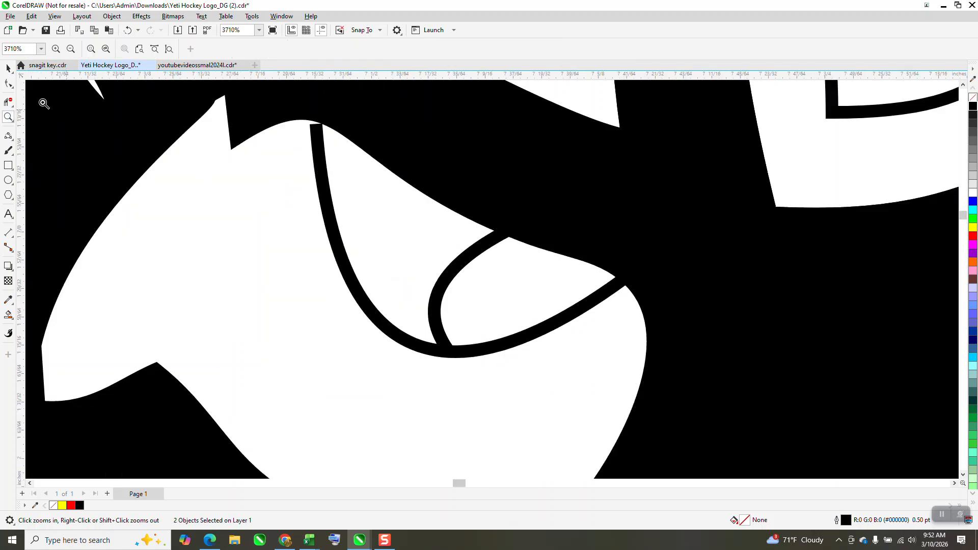
pyautogui.click(9, 68)
pyautogui.click(319, 158)
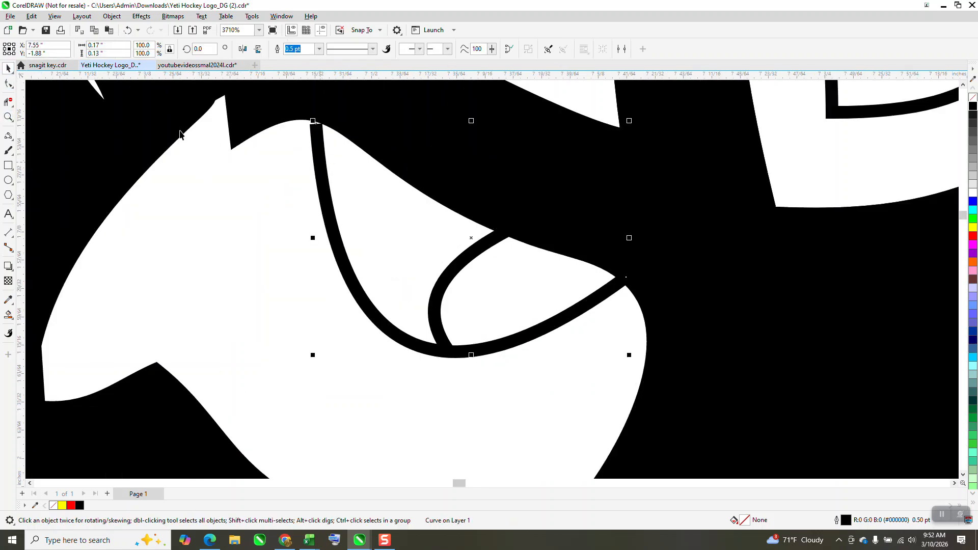
pyautogui.click(7, 84)
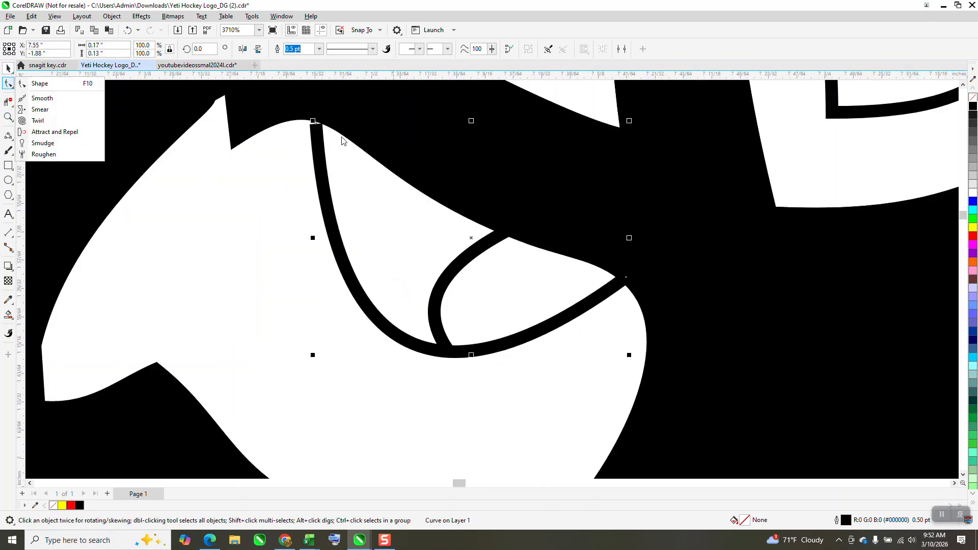
pyautogui.click(48, 89)
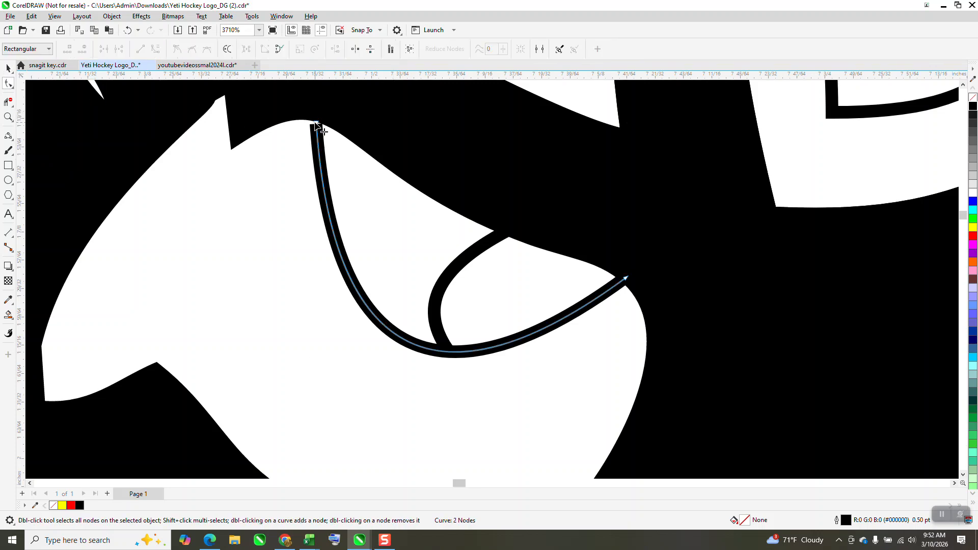
pyautogui.moveTo(317, 122)
pyautogui.mouseDown()
pyautogui.moveTo(323, 117)
pyautogui.moveTo(308, 113)
pyautogui.mouseUp()
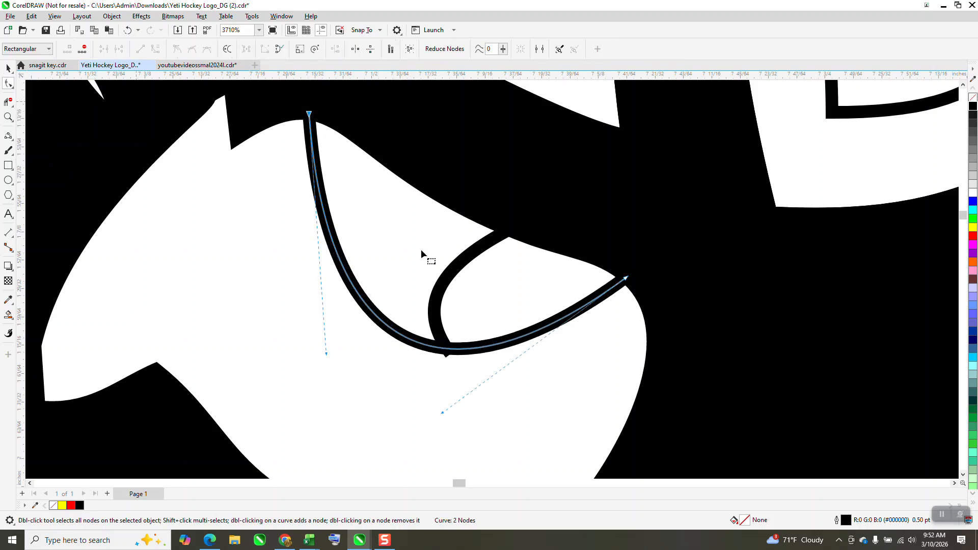
pyautogui.click(449, 352)
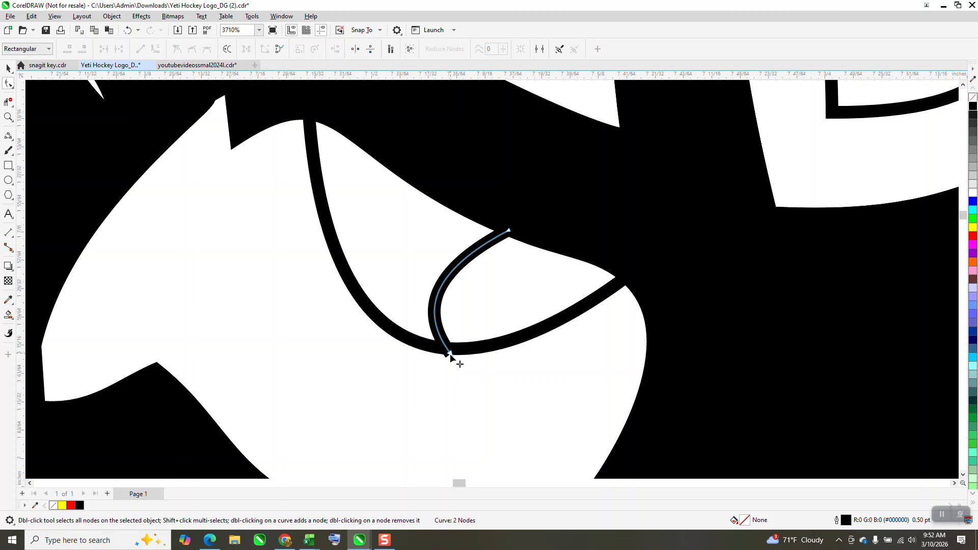
pyautogui.scroll(-2, 509, 352)
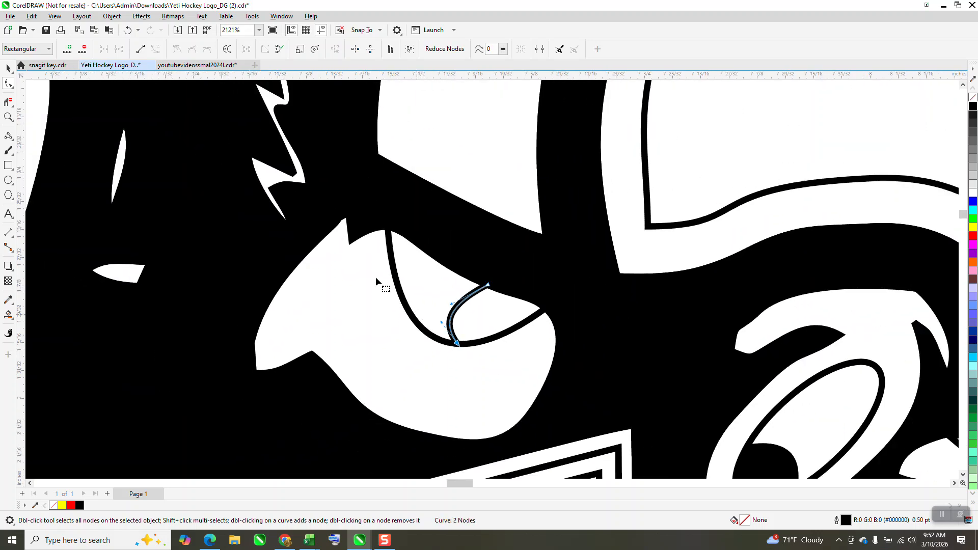
# - Group the nail's inner and outer curves on the right hand's finger
pyautogui.click(8, 68)
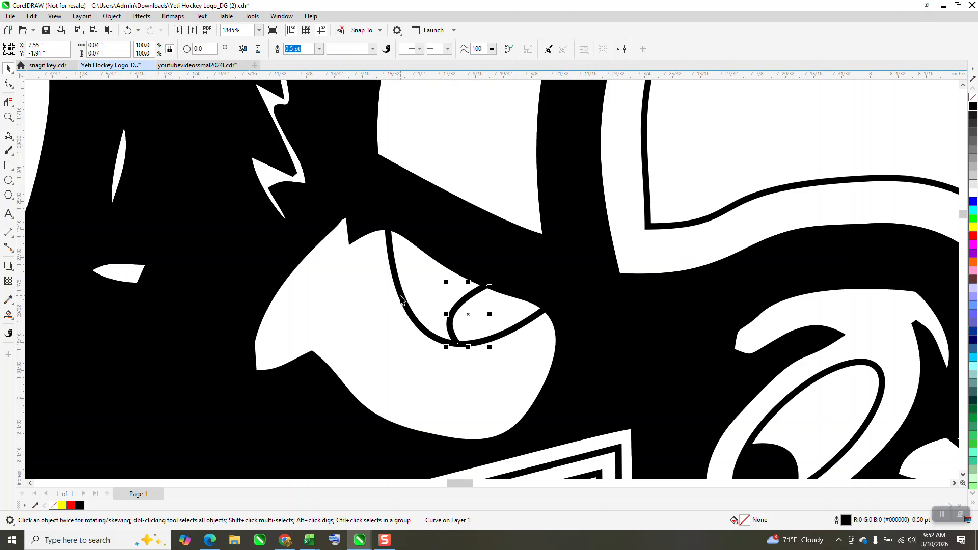
pyautogui.keyDown('shift'); pyautogui.click(401, 299); pyautogui.keyUp('shift')
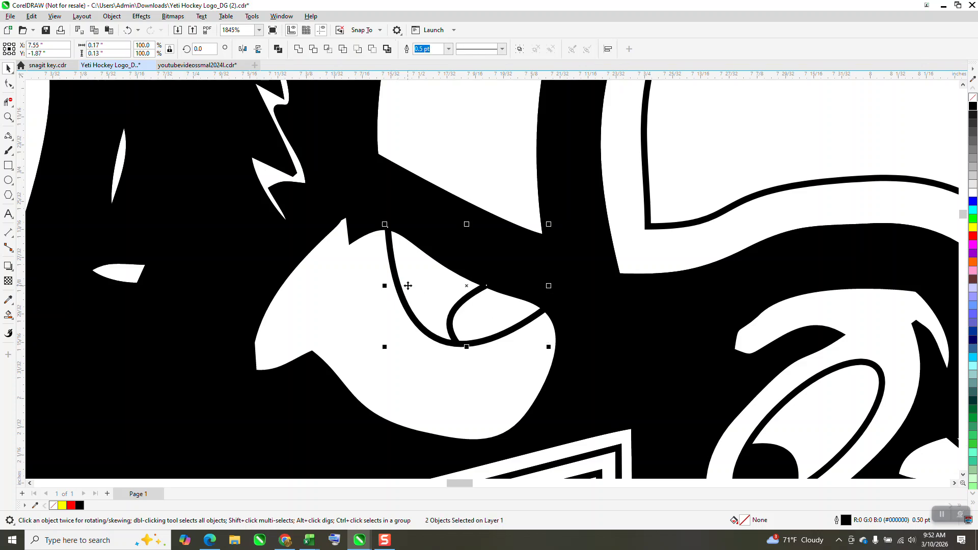
pyautogui.hotkey('ctrl', 'g')
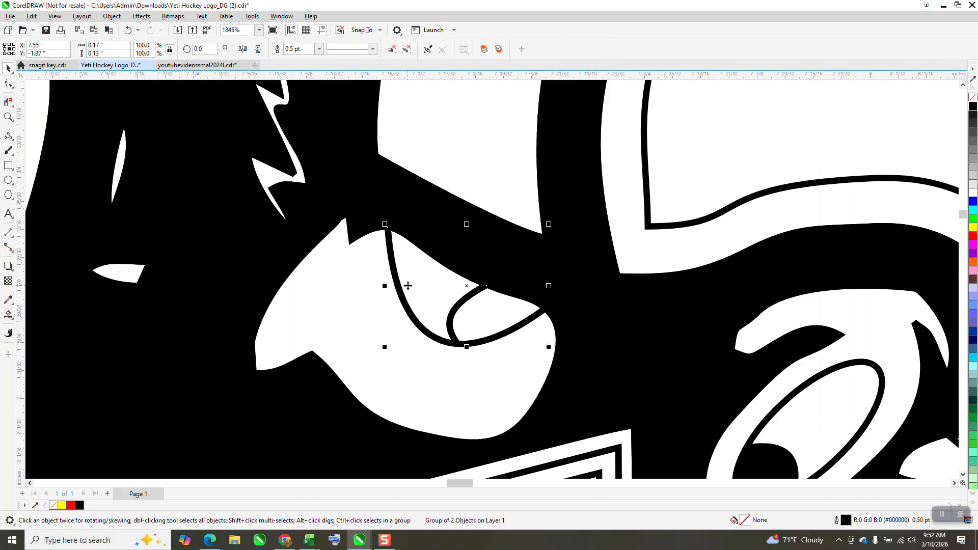
# - Delete the old curve parked to the right of the logo
pyautogui.scroll(-8, 408, 286)
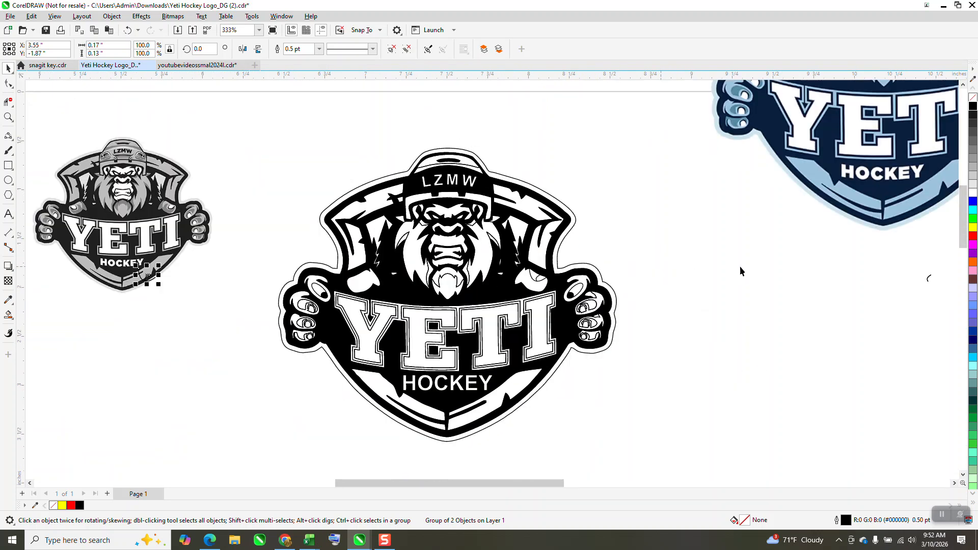
pyautogui.moveTo(888, 247); pyautogui.dragTo(951, 312)
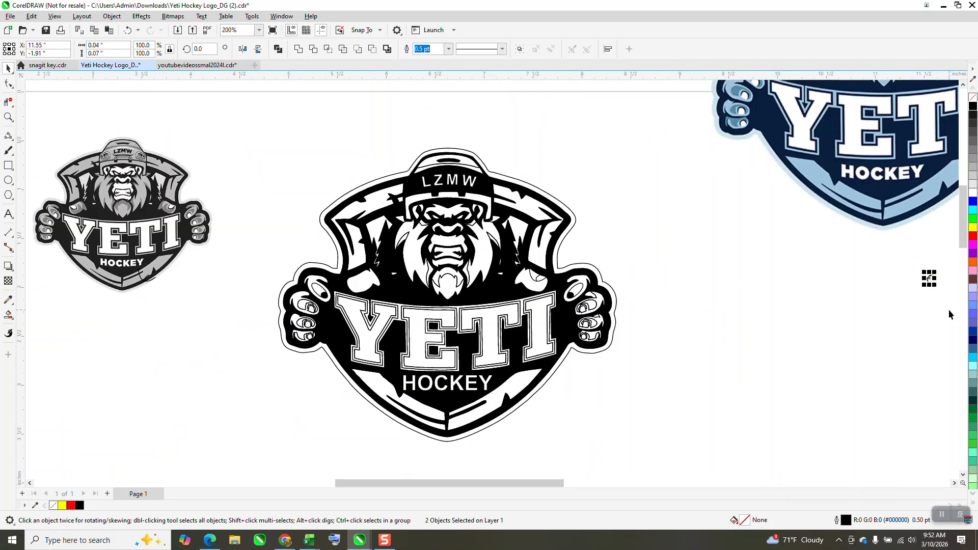
pyautogui.press('Delete')
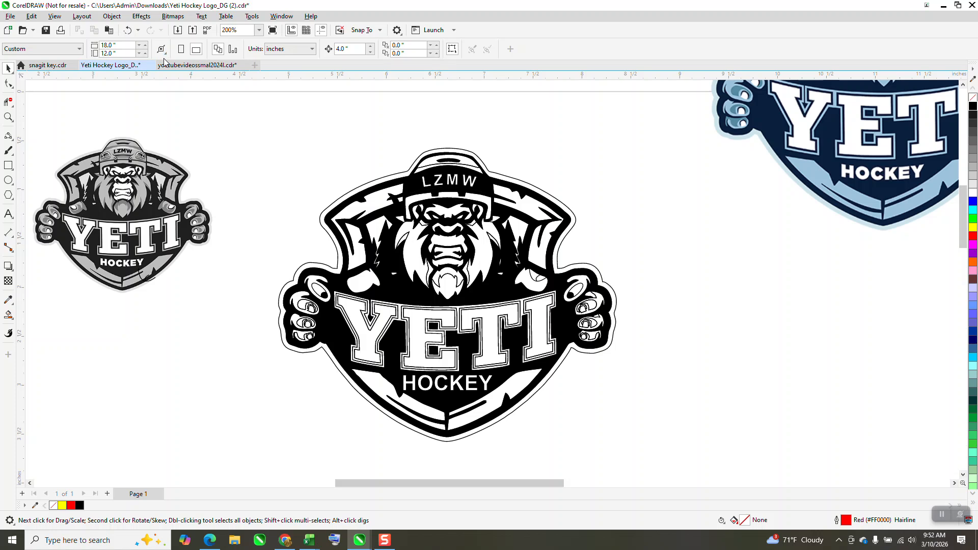
# - Undo the deletion of the parked curve
pyautogui.click(8, 117)
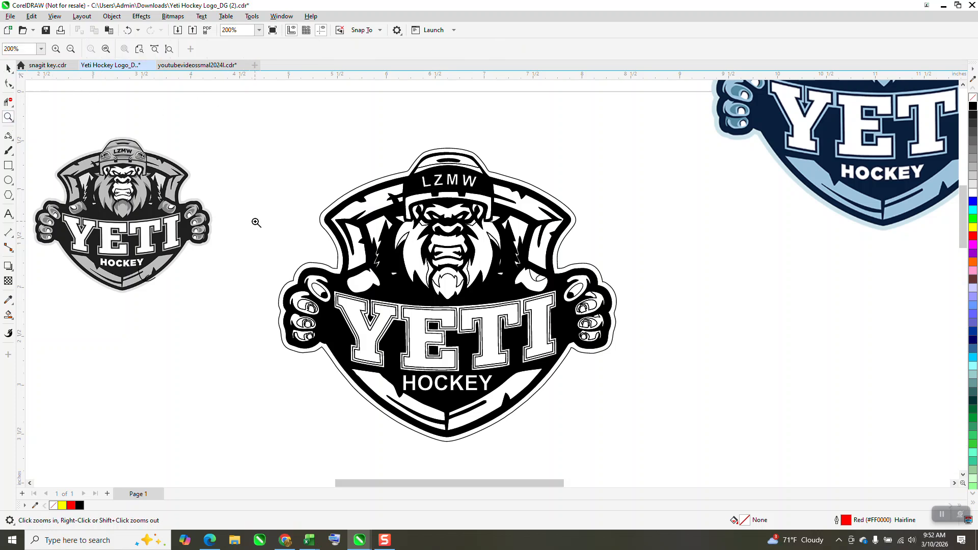
pyautogui.moveTo(254, 220); pyautogui.dragTo(574, 378)
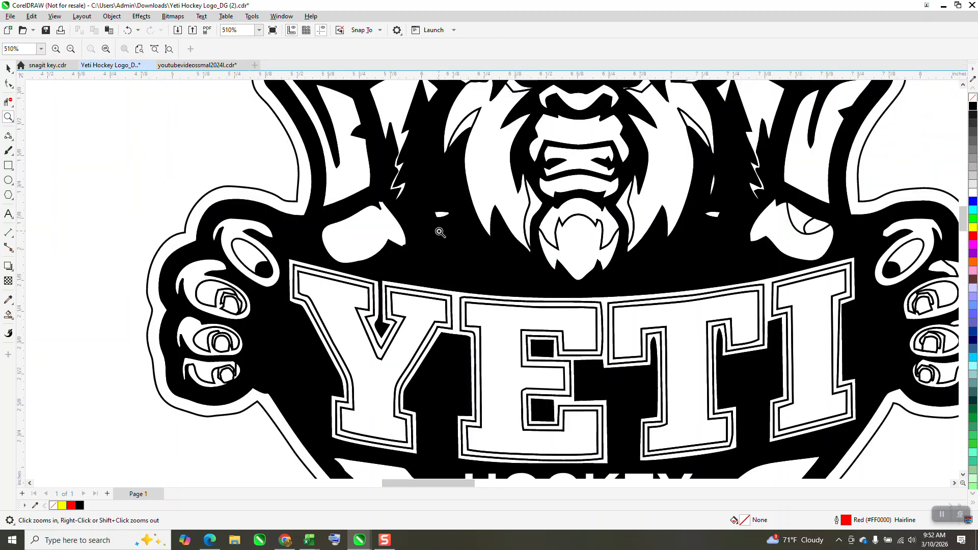
pyautogui.click(8, 84)
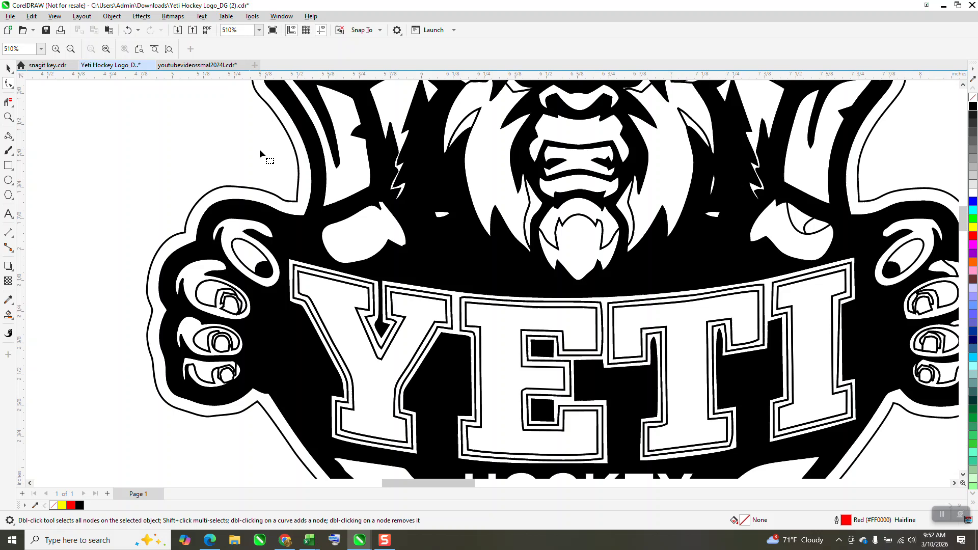
pyautogui.click(451, 247)
pyautogui.press('space')
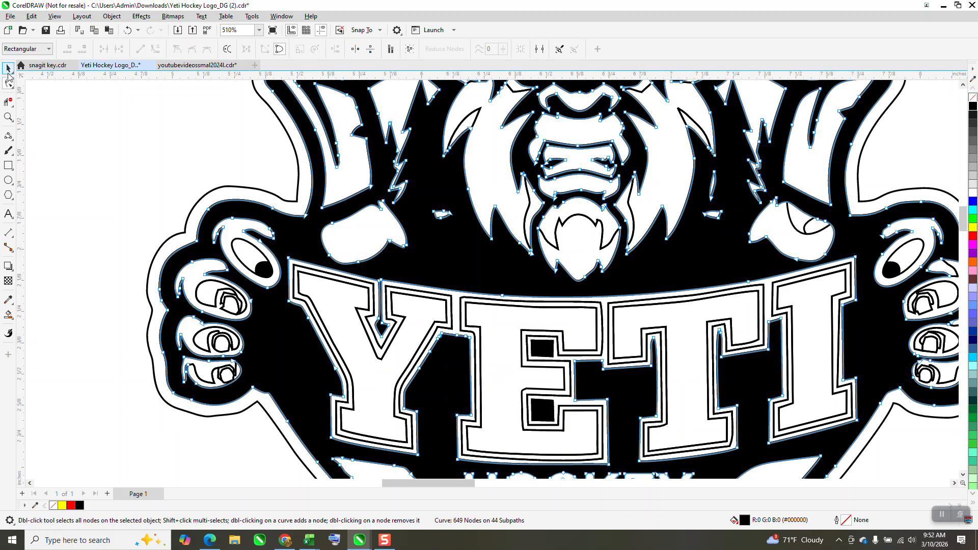
pyautogui.scroll(-5, 109, 152)
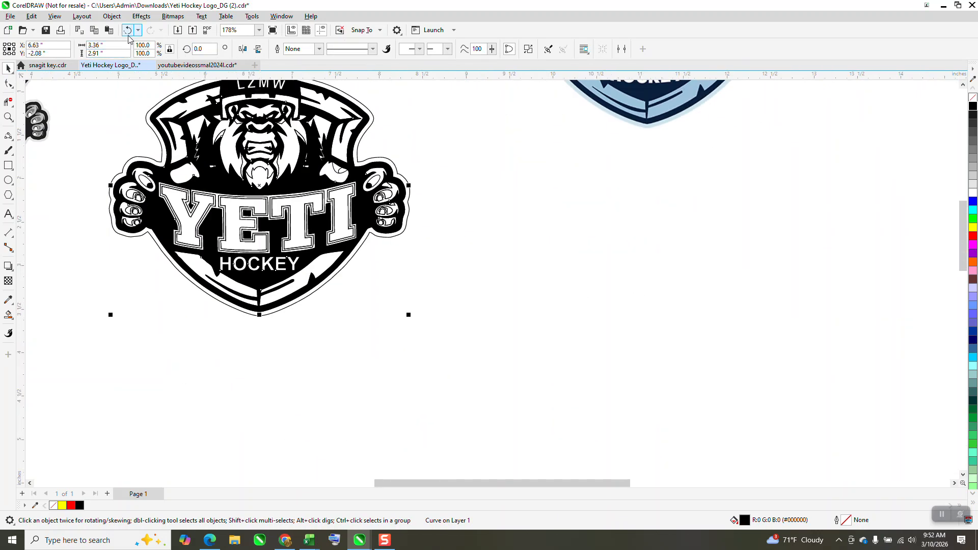
pyautogui.click(127, 30)
pyautogui.click(129, 35)
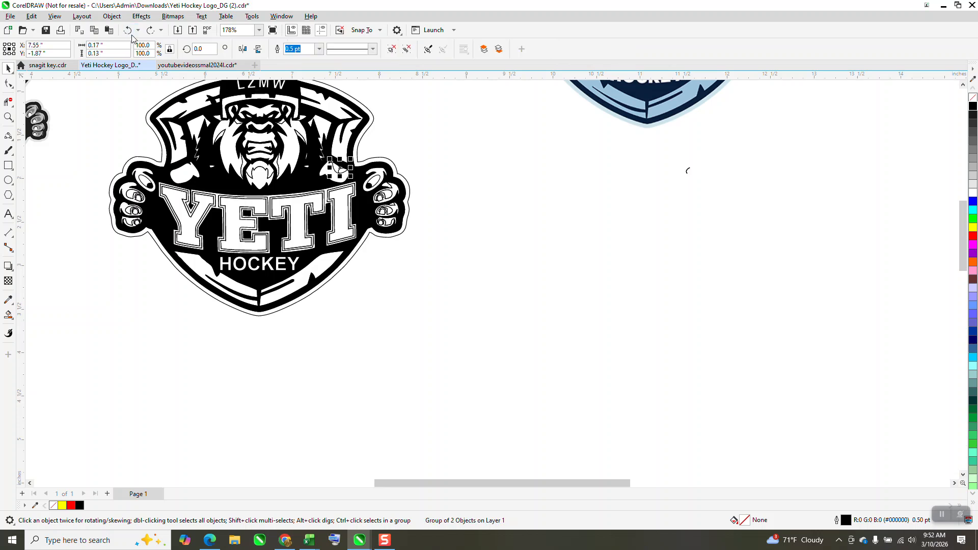
pyautogui.press('+')
pyautogui.press('Right')
pyautogui.press('Delete')
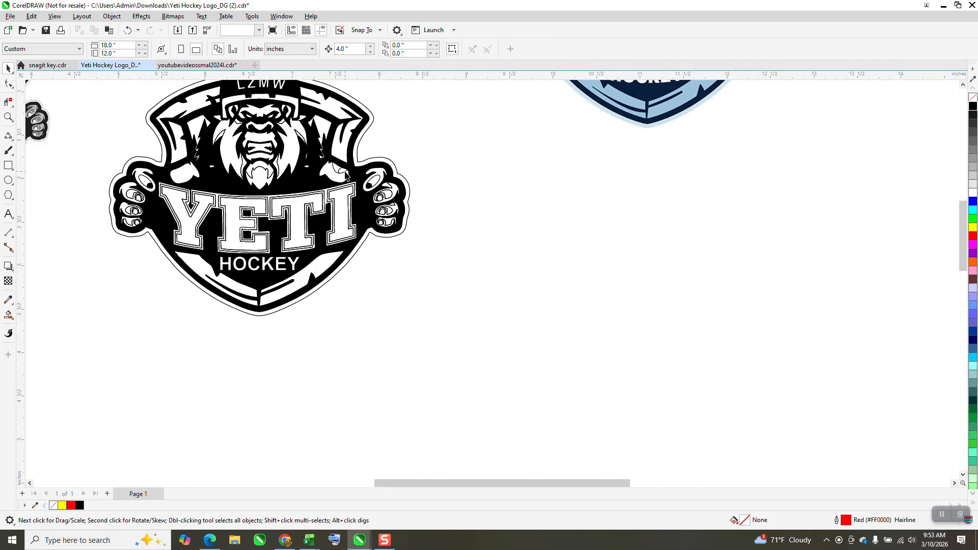
# - Duplicate the nail group so a copy sits 4 inches to the right of the logo, and select the copy
pyautogui.click(346, 176)
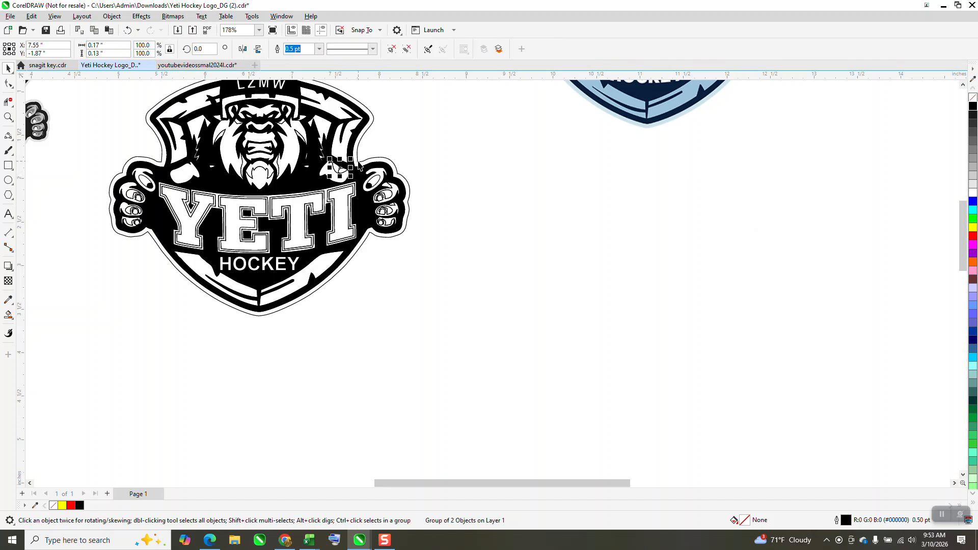
pyautogui.hotkey('ctrl', 'd')
pyautogui.click(583, 155)
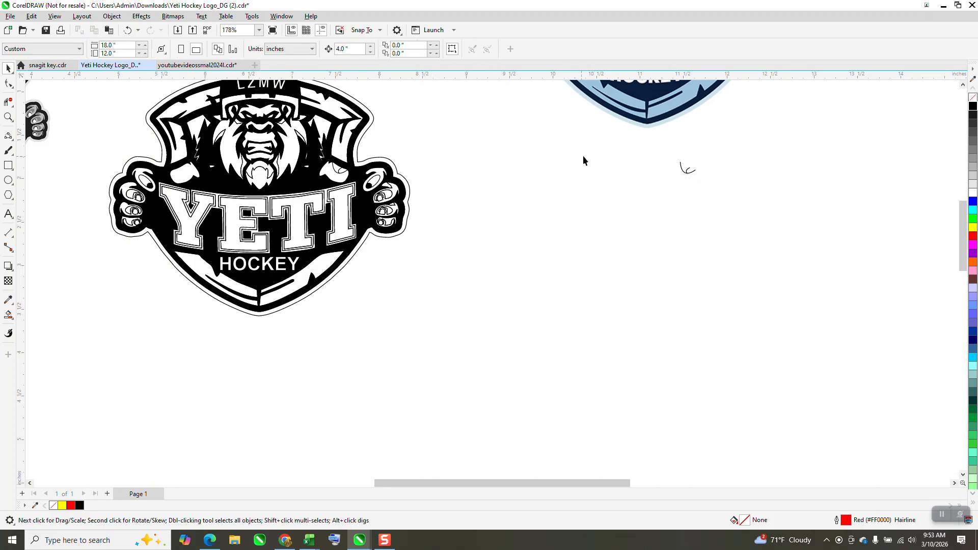
pyautogui.moveTo(689, 175); pyautogui.dragTo(691, 179)
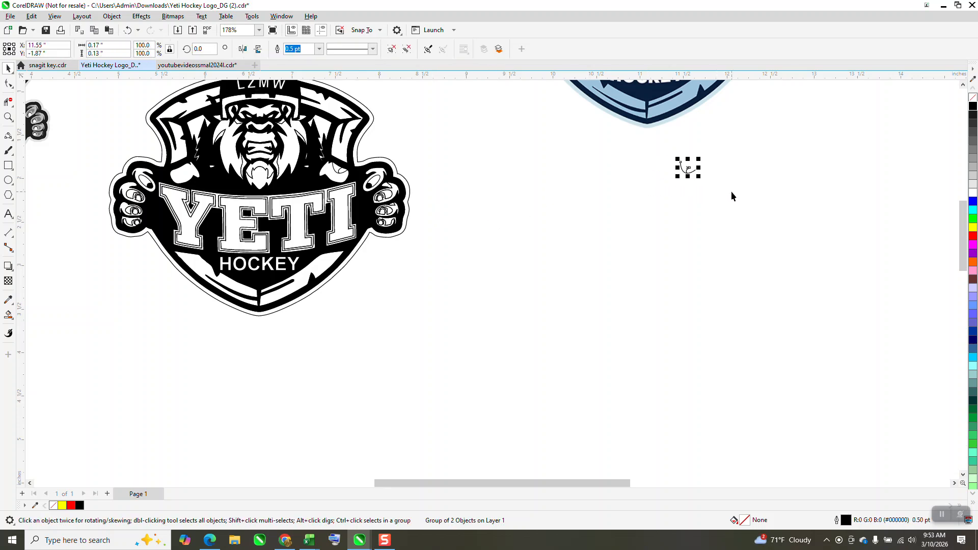
# - Color the copy's outline red and nudge it back over the right hand's finger
pyautogui.rightClick(974, 229)
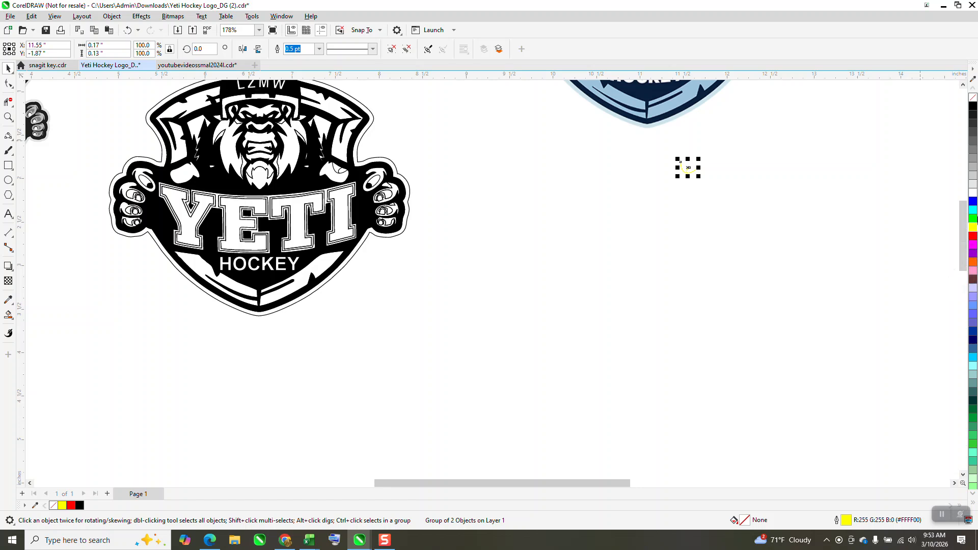
pyautogui.rightClick(973, 236)
pyautogui.hotkey('shift', 'Left')
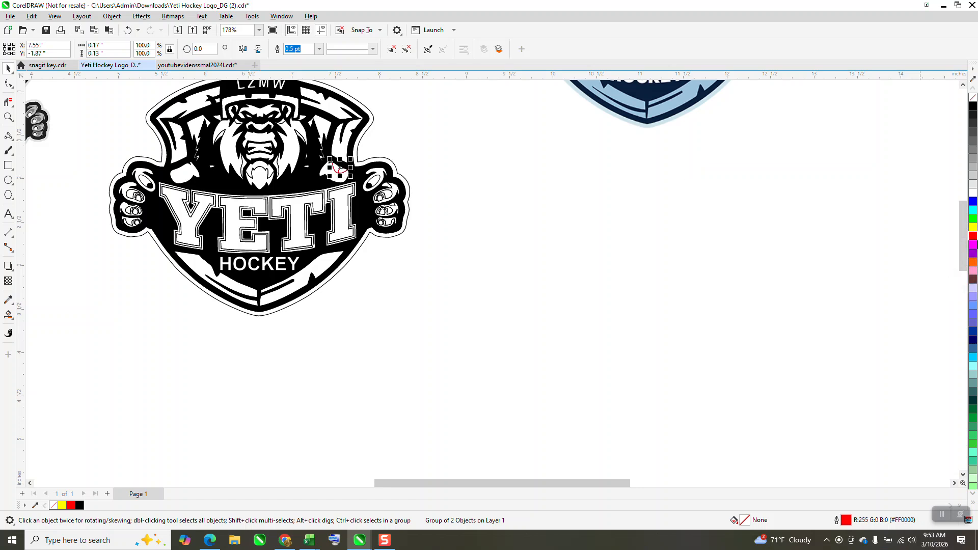
pyautogui.hotkey('shift', 'Left')
# - Move the grayscale reference bitmap aside and switch the copy's outline to black
pyautogui.scroll(-2, 963, 301)
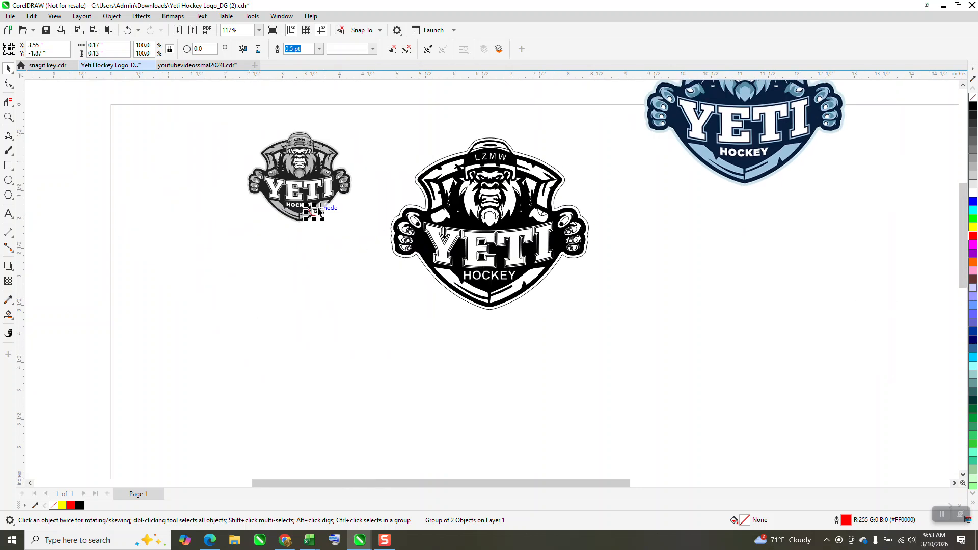
pyautogui.moveTo(313, 163); pyautogui.dragTo(253, 154)
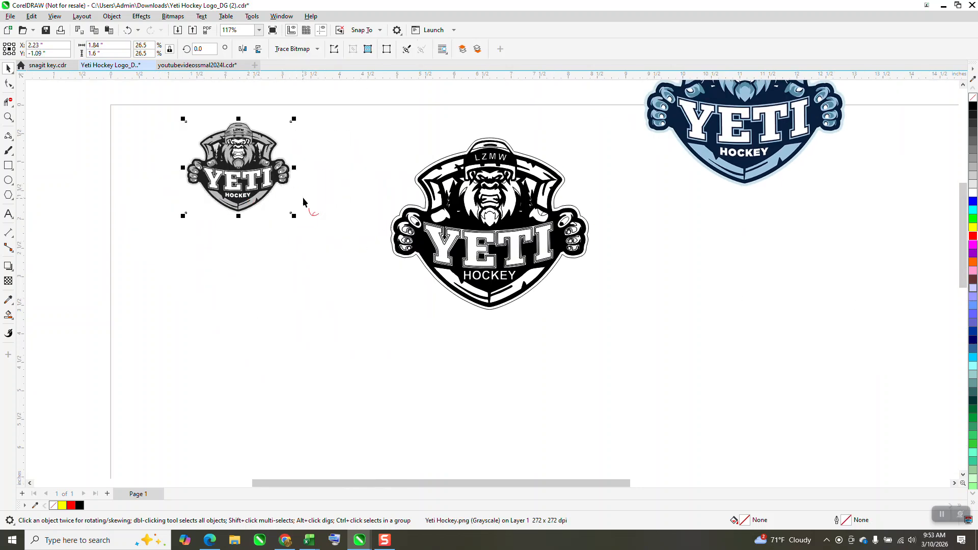
pyautogui.moveTo(303, 202); pyautogui.dragTo(346, 239)
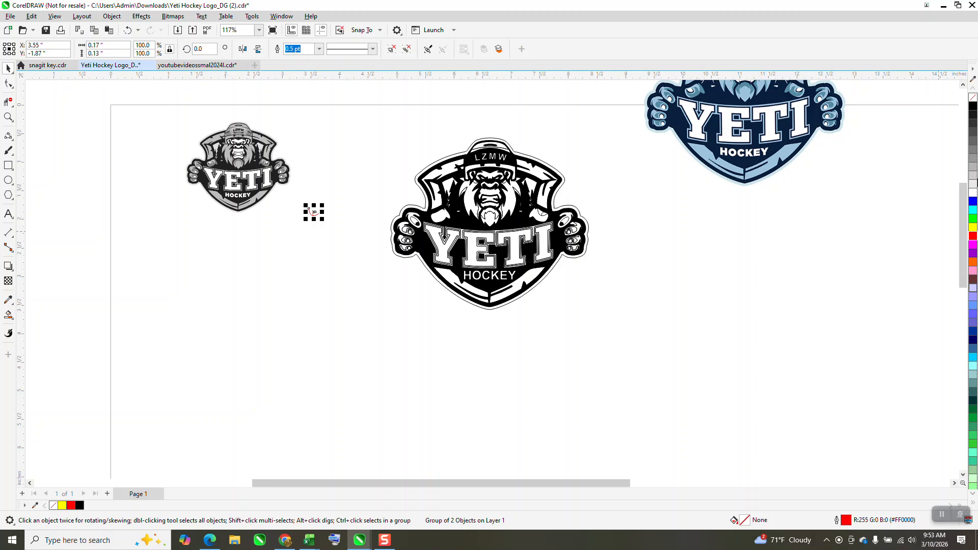
pyautogui.rightClick(973, 107)
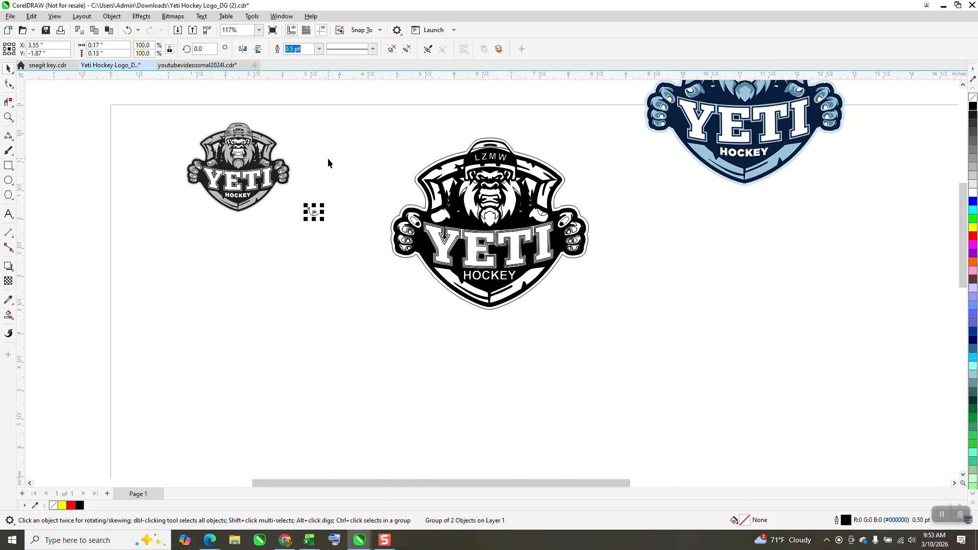
# - Mirror the copied nail and place it on the left hand's finger above the banner
pyautogui.click(243, 49)
pyautogui.moveTo(324, 205); pyautogui.dragTo(441, 217)
pyautogui.click(7, 117)
pyautogui.moveTo(379, 193); pyautogui.dragTo(571, 277)
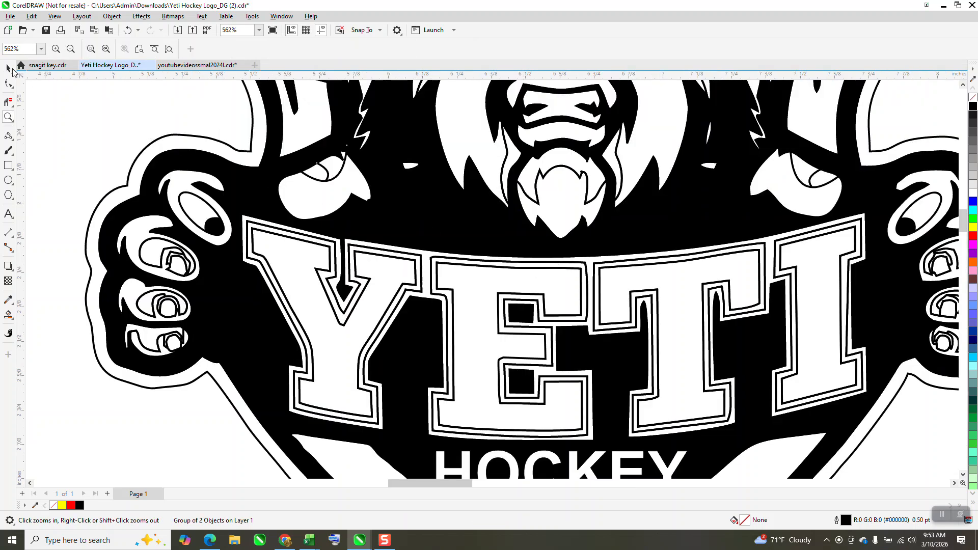
pyautogui.click(9, 69)
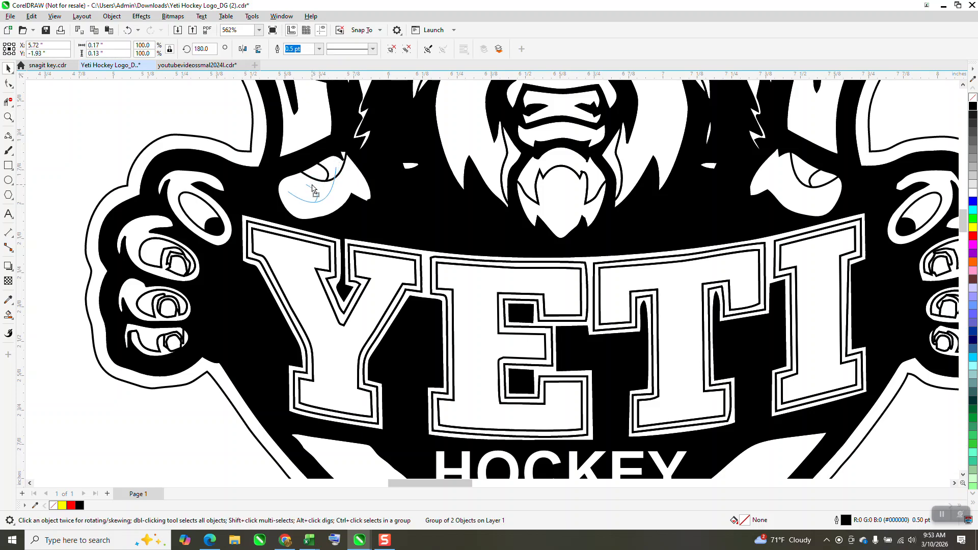
pyautogui.moveTo(311, 186); pyautogui.dragTo(303, 178)
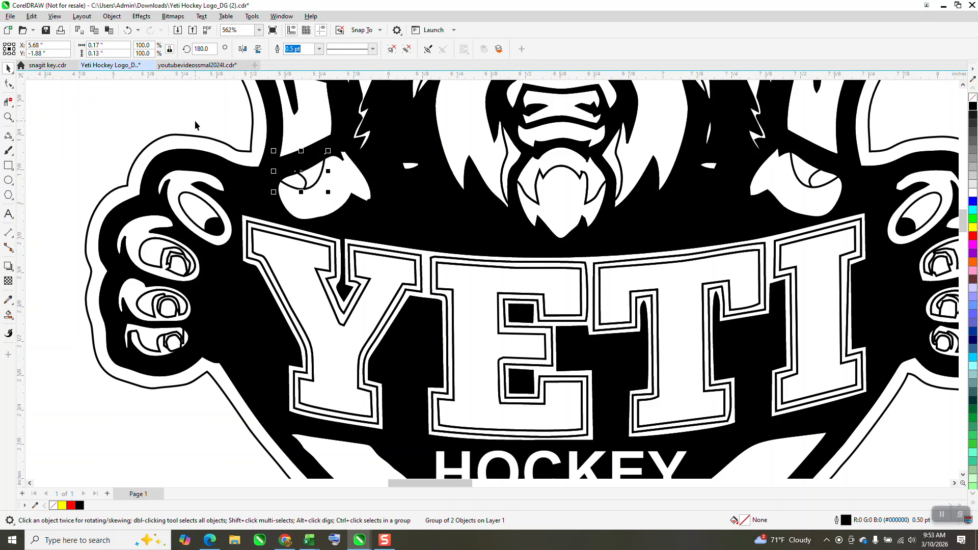
# - Fine-tune the copied nail's position so the outer curve's end meets the finger's edge
pyautogui.click(8, 116)
pyautogui.moveTo(266, 136); pyautogui.dragTo(400, 225)
pyautogui.click(8, 70)
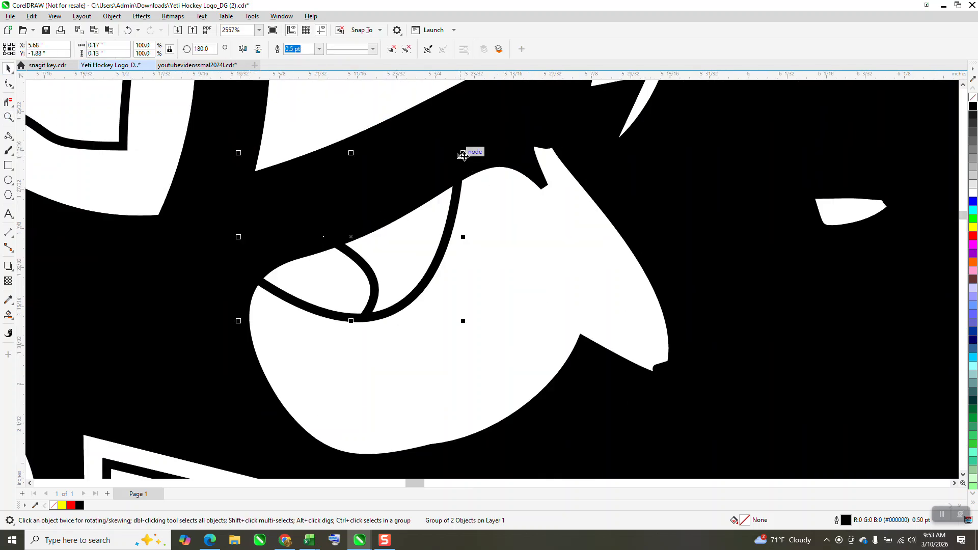
pyautogui.moveTo(462, 155)
pyautogui.mouseDown()
pyautogui.moveTo(469, 170)
pyautogui.moveTo(483, 162)
pyautogui.moveTo(475, 168)
pyautogui.mouseUp()
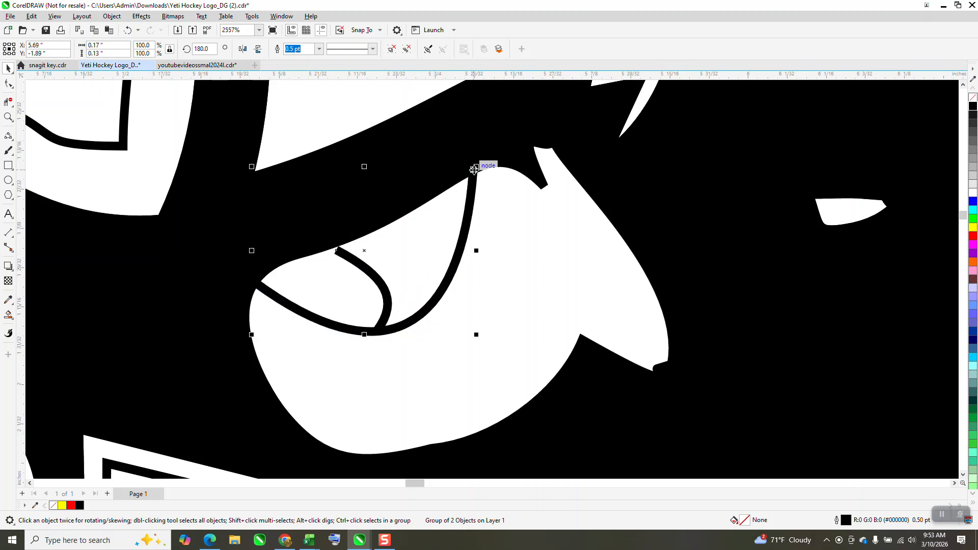
pyautogui.moveTo(365, 253); pyautogui.dragTo(364, 248)
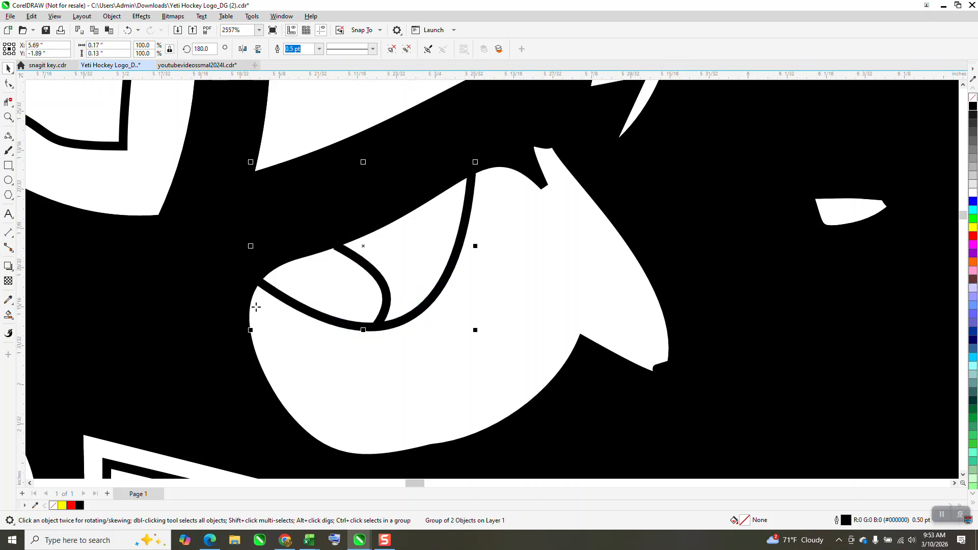
# - Try to fill the nail region with the Smart Fill tool
pyautogui.click(8, 315)
pyautogui.click(311, 290)
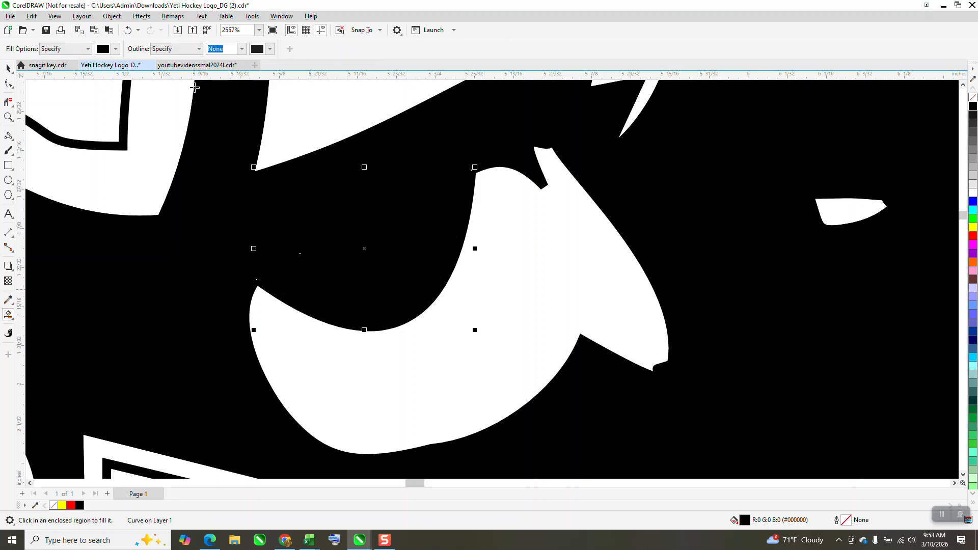
pyautogui.click(127, 30)
# - Ungroup all the curves of the copied nail
pyautogui.click(8, 84)
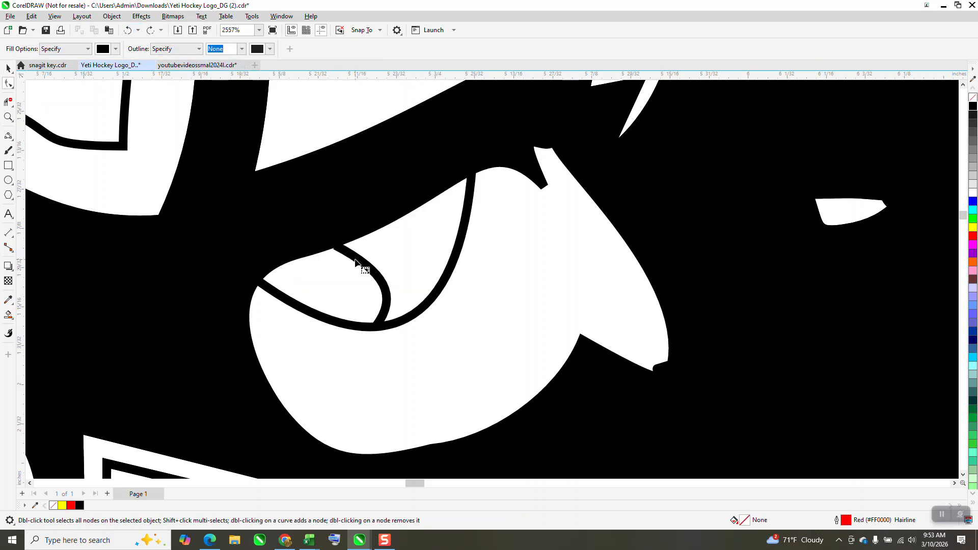
pyautogui.click(8, 68)
pyautogui.click(367, 271)
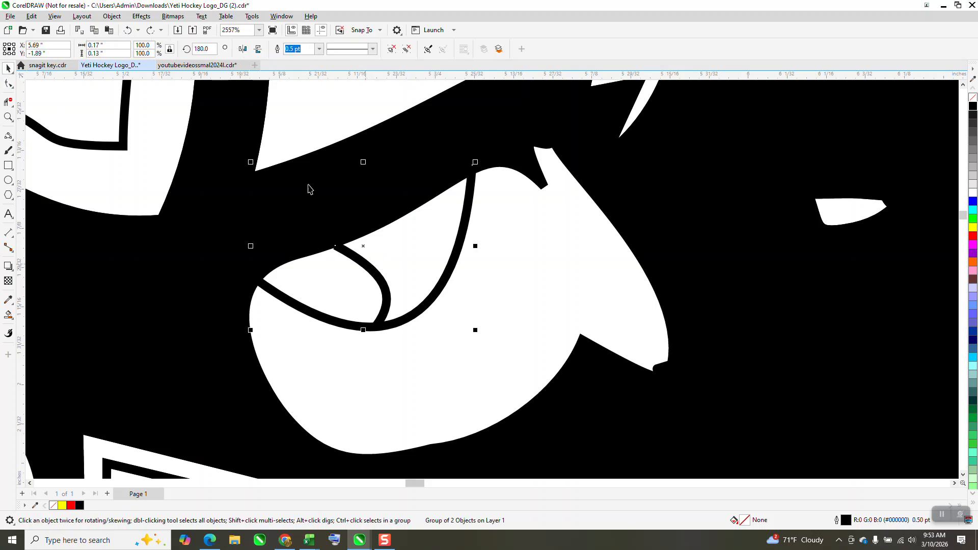
pyautogui.click(112, 16)
pyautogui.moveTo(136, 192)
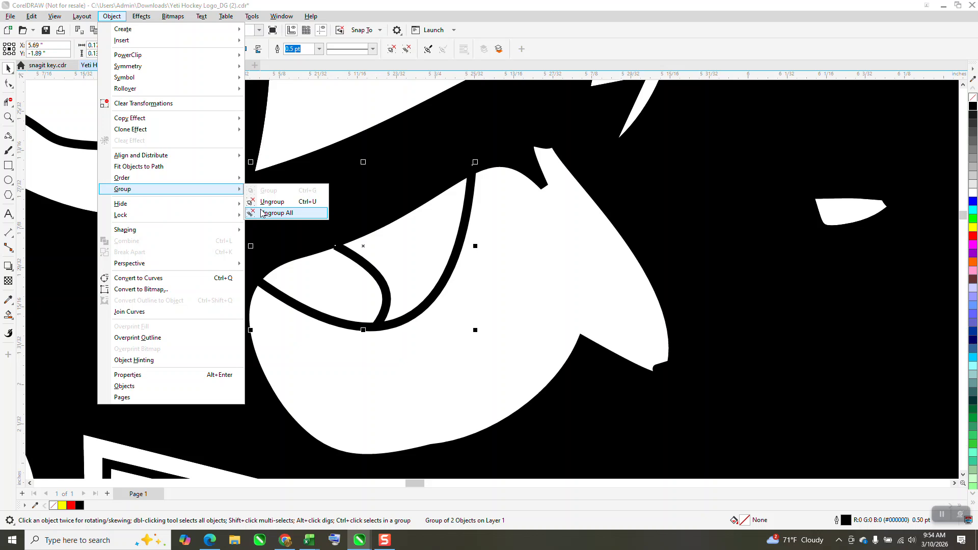
pyautogui.click(266, 213)
# - Extend the inner curve's upper end node with the Shape tool
pyautogui.click(8, 83)
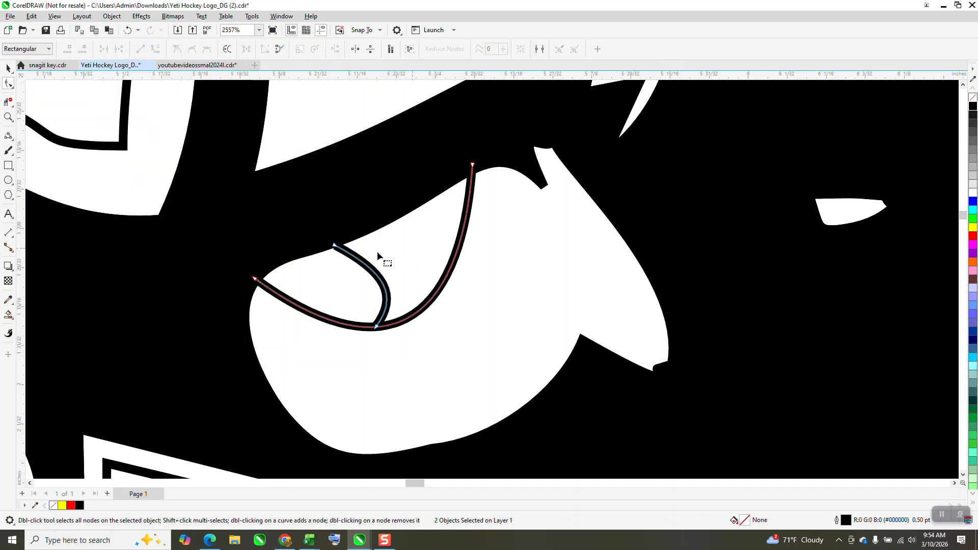
pyautogui.moveTo(334, 247); pyautogui.dragTo(332, 237)
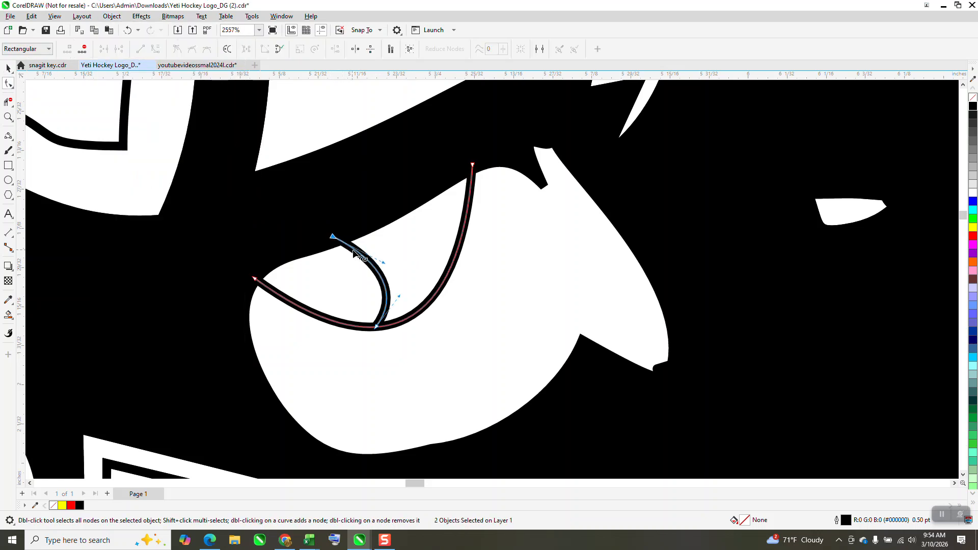
# - Fill the region inside the copied nail's curves with the Smart Fill tool
pyautogui.click(14, 317)
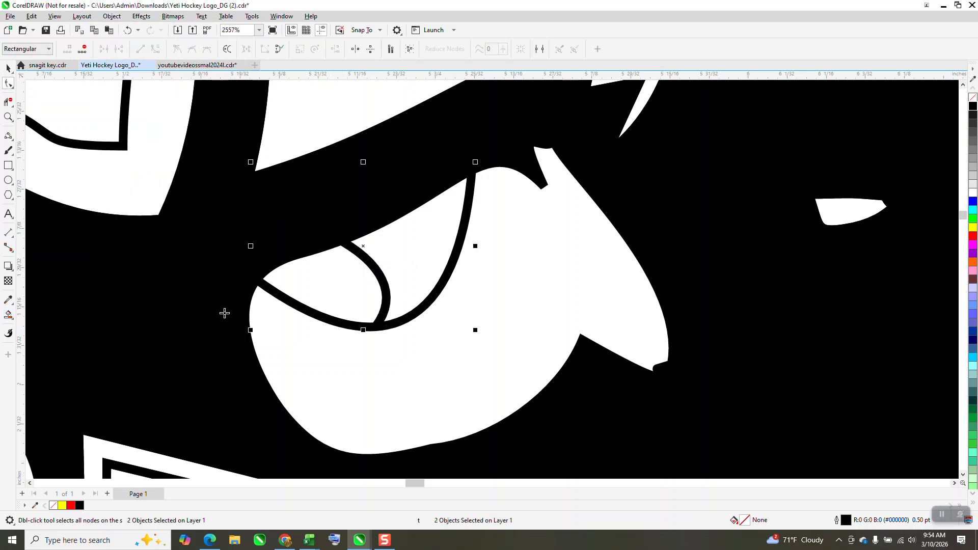
pyautogui.click(338, 299)
# - Try to fill the nail region on the other thumb with the Smart Fill tool, undoing each fill
pyautogui.scroll(-1, 292, 296)
pyautogui.scroll(-5, 362, 311)
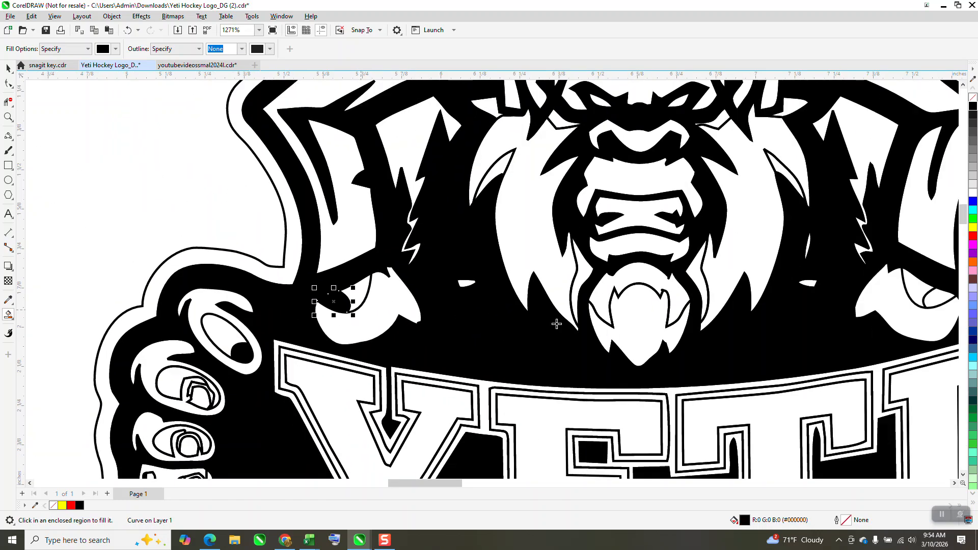
pyautogui.click(785, 308)
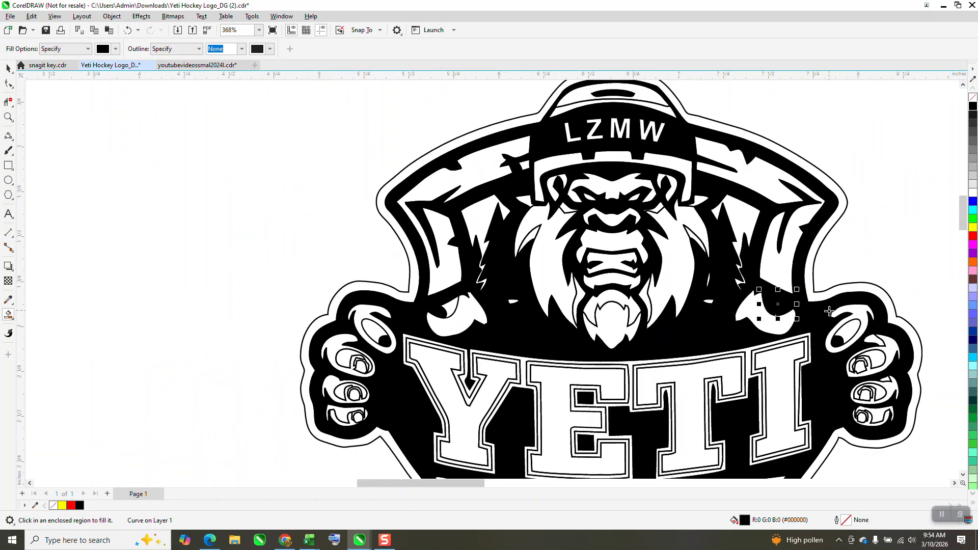
pyautogui.click(128, 31)
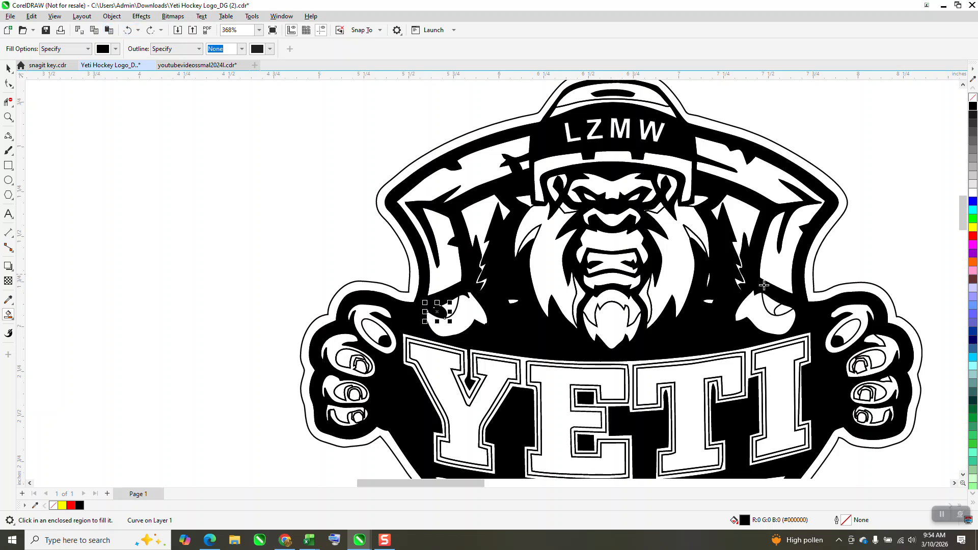
pyautogui.click(744, 280)
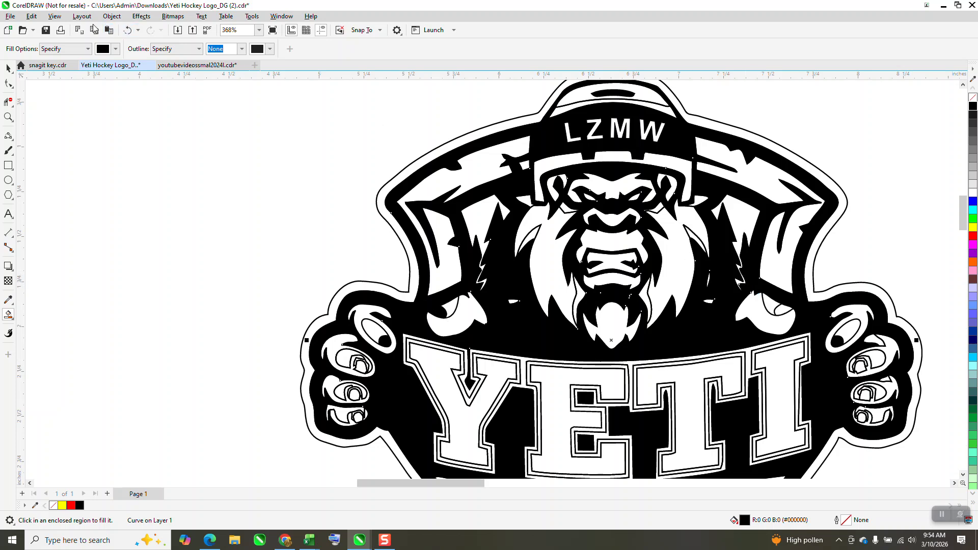
pyautogui.click(127, 31)
# - Zoom in on the right thumb's nail outline and ungroup all of its curves
pyautogui.click(8, 68)
pyautogui.click(8, 117)
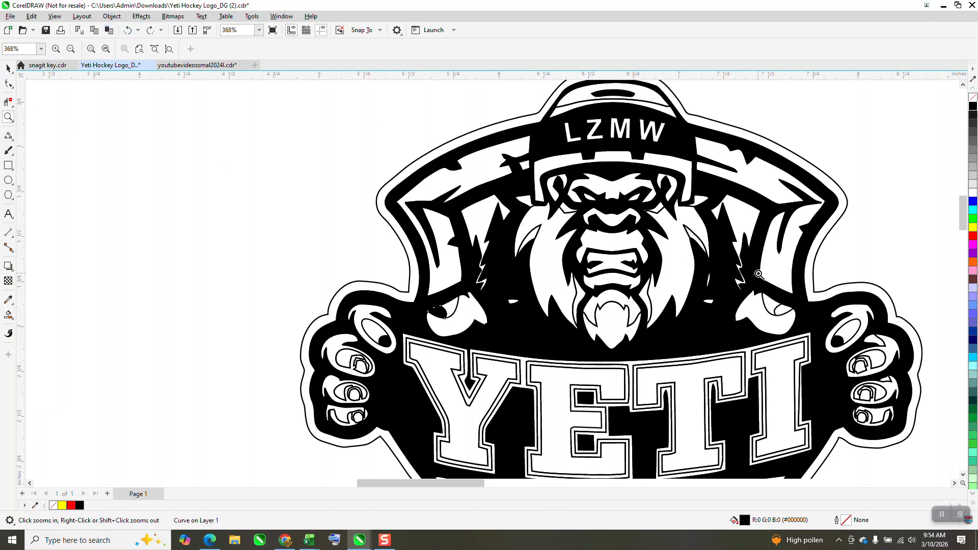
pyautogui.moveTo(759, 275); pyautogui.dragTo(804, 332)
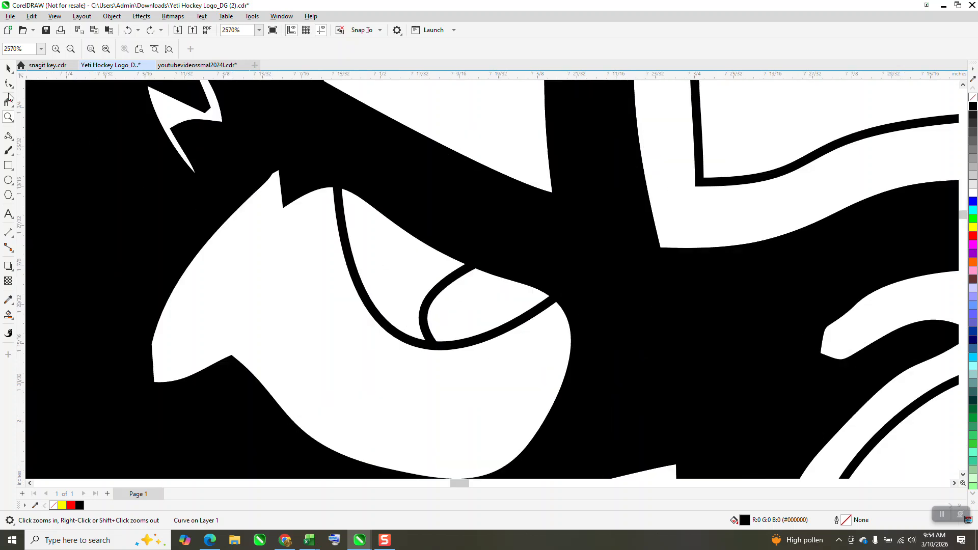
pyautogui.click(8, 84)
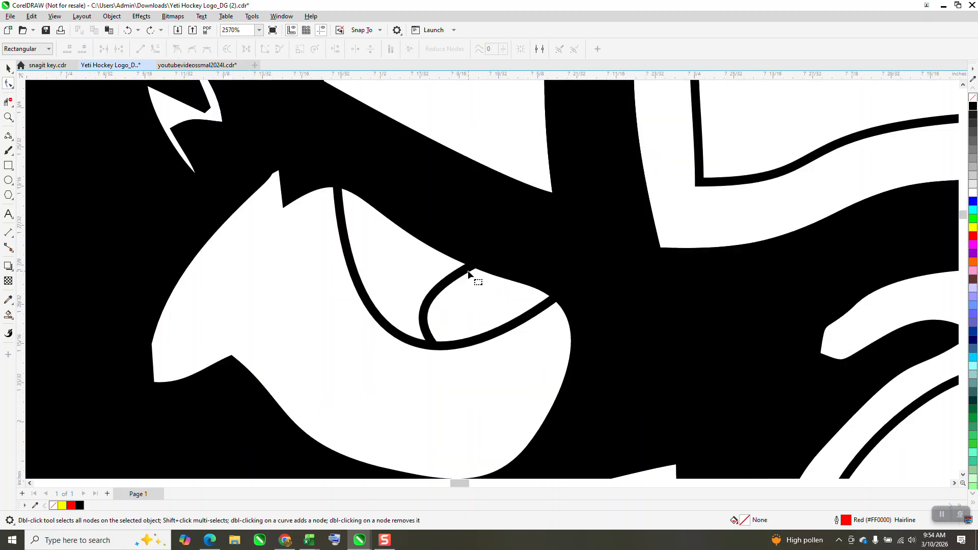
pyautogui.click(7, 69)
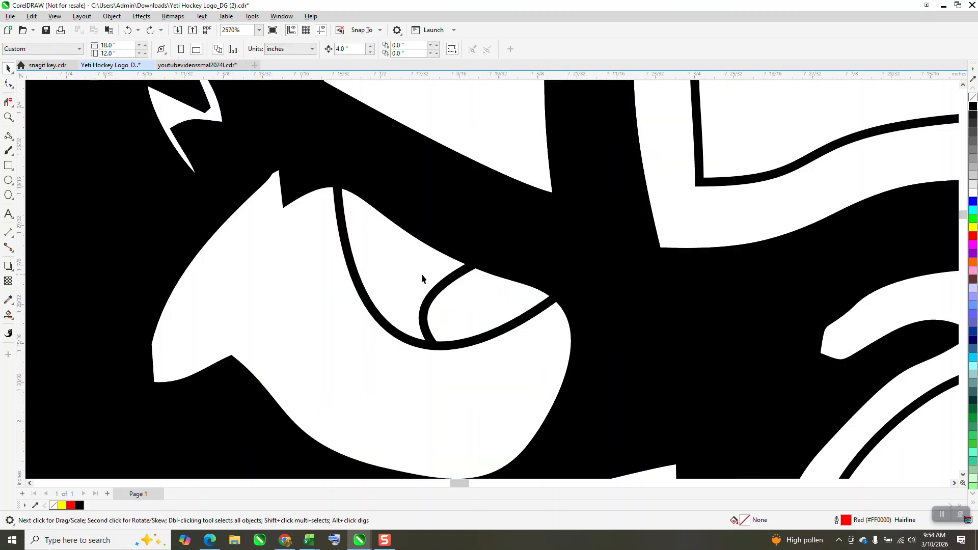
pyautogui.click(444, 287)
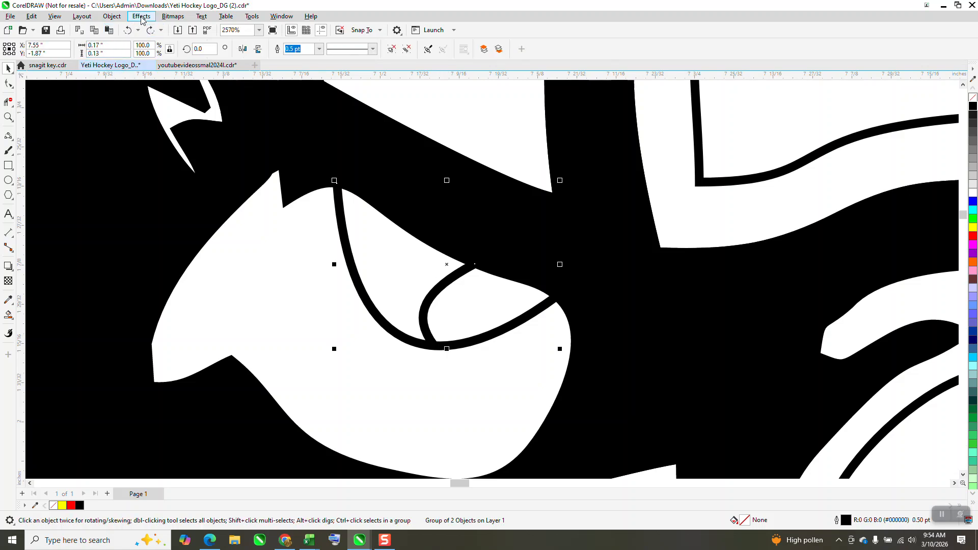
pyautogui.click(111, 16)
pyautogui.moveTo(129, 191)
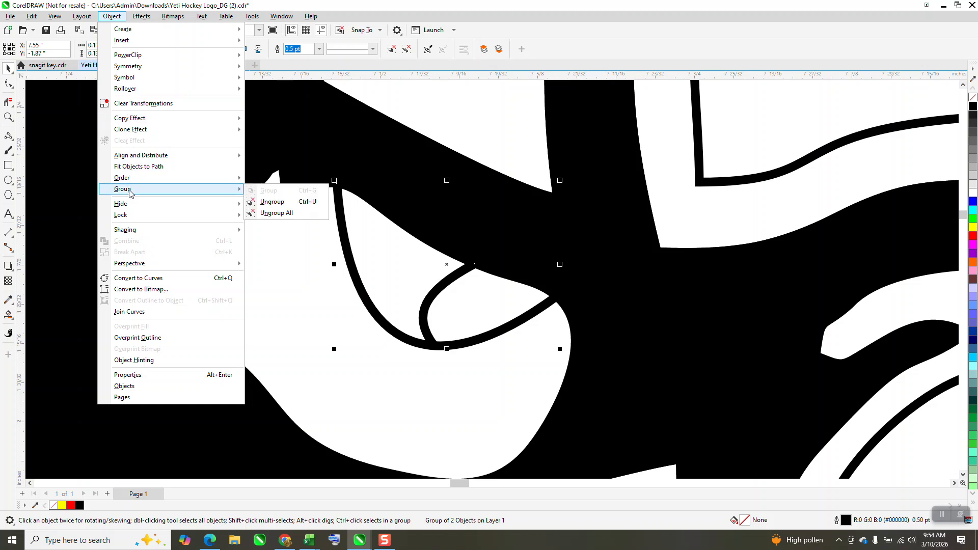
pyautogui.click(275, 212)
# - Extend the inner curve's upper end and the outer curve's end nodes so both meet the finger's edge
pyautogui.click(8, 83)
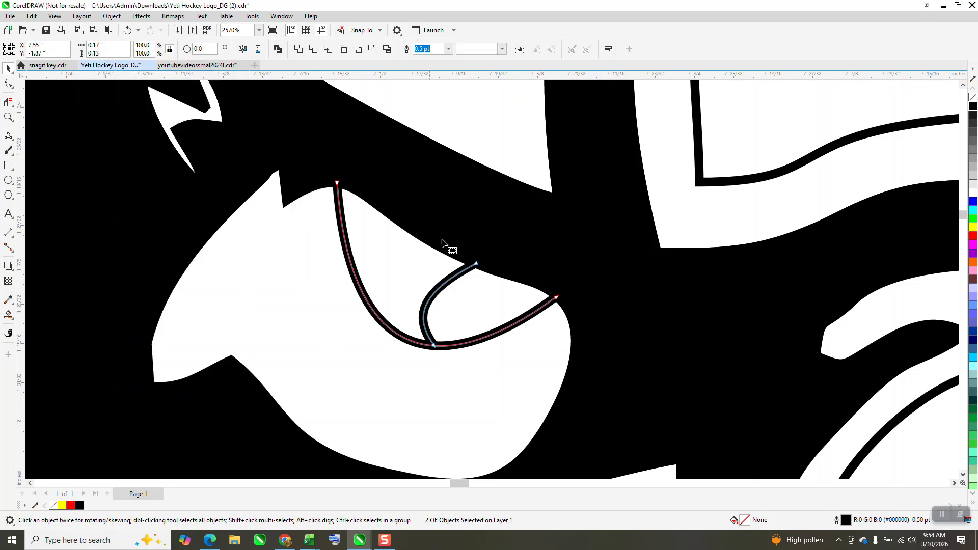
pyautogui.click(482, 262)
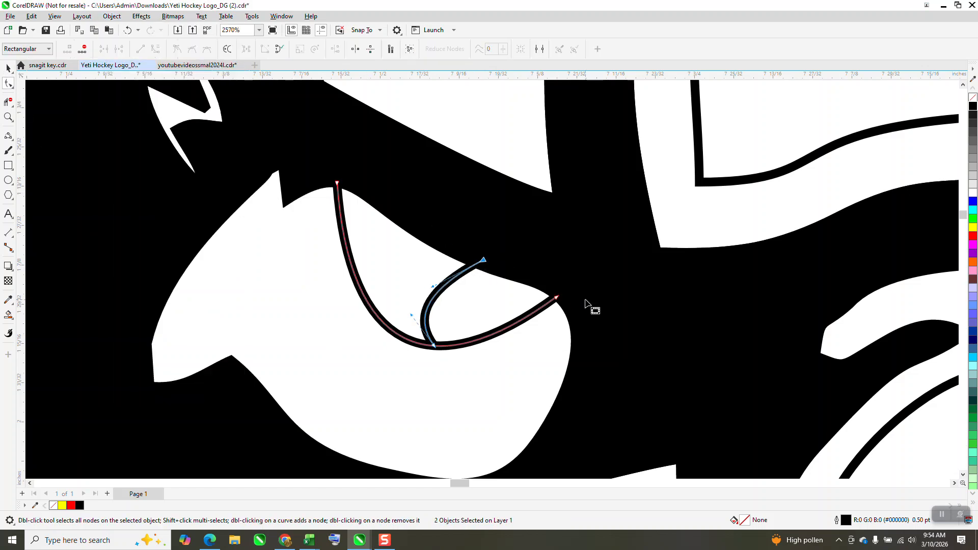
pyautogui.click(557, 298)
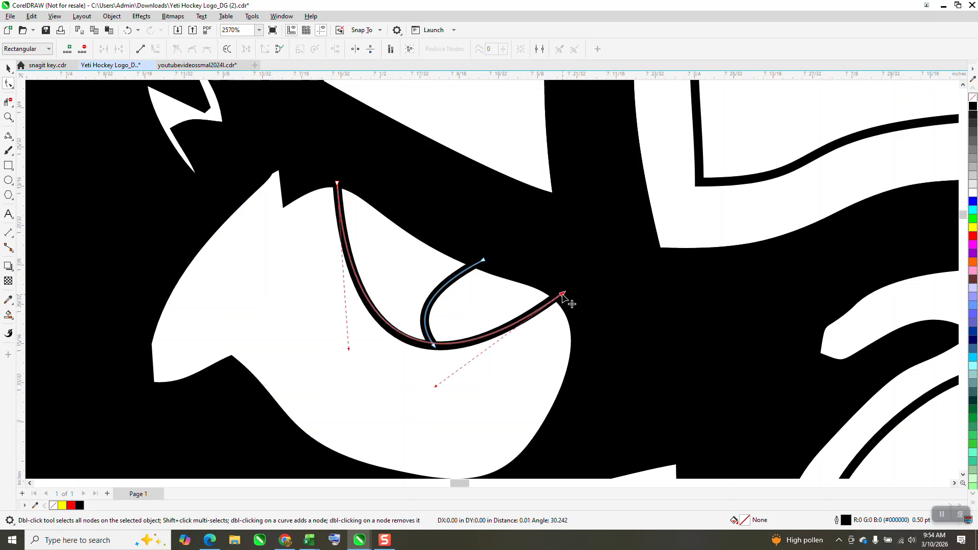
# - Fill the enclosed nail region on the right thumb with the Smart Fill tool
pyautogui.click(11, 318)
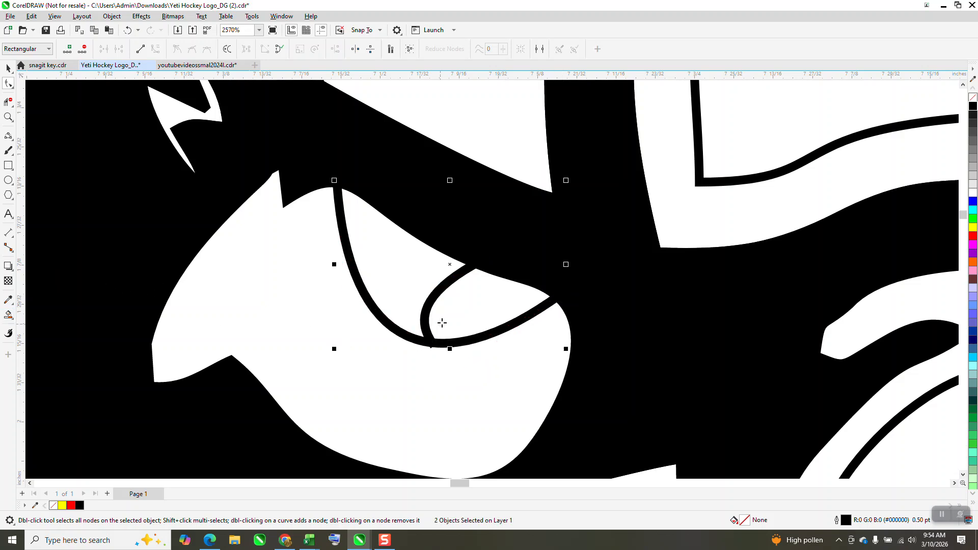
pyautogui.click(452, 317)
pyautogui.scroll(-4, 453, 317)
pyautogui.scroll(-8, 506, 299)
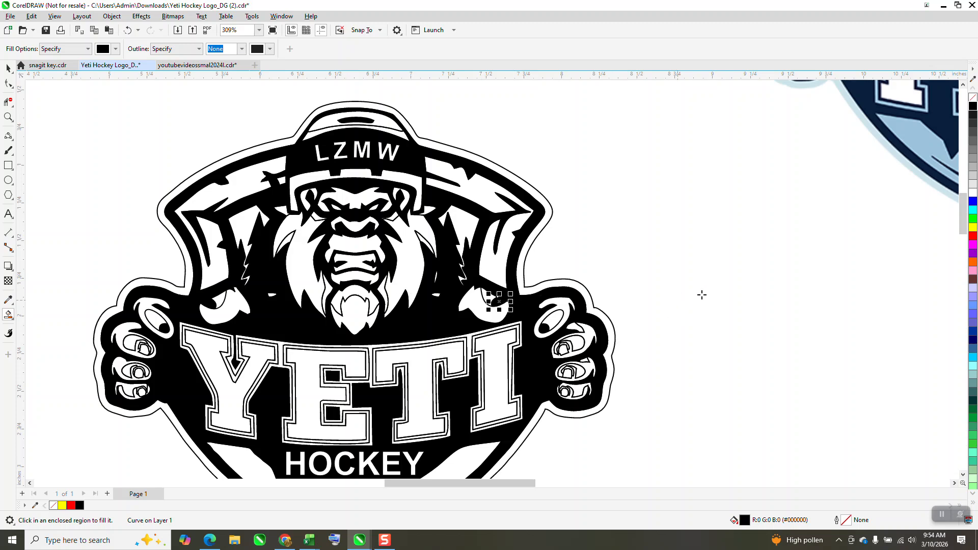
# - Convert the ellipse on the right hand's top finger to curves
pyautogui.click(8, 117)
pyautogui.click(566, 324)
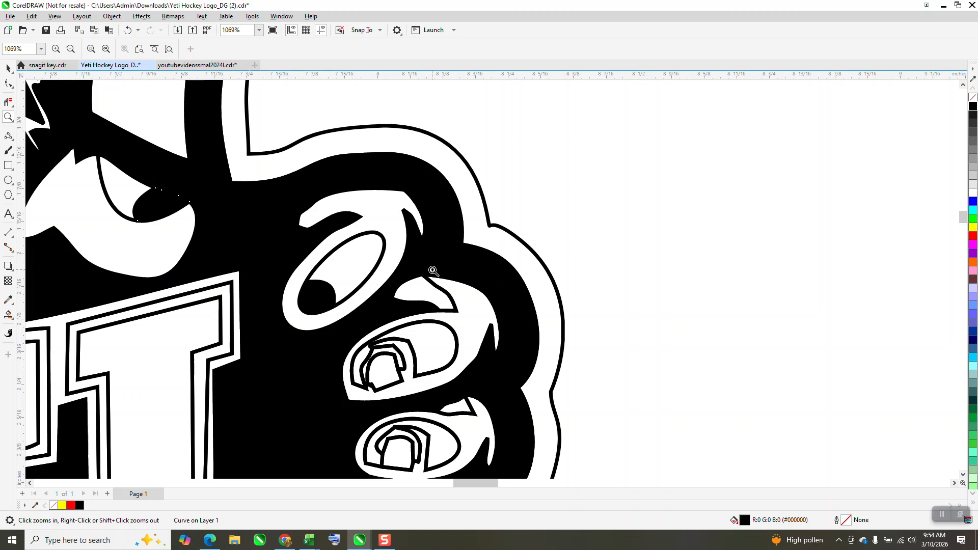
pyautogui.scroll(-1, 366, 243)
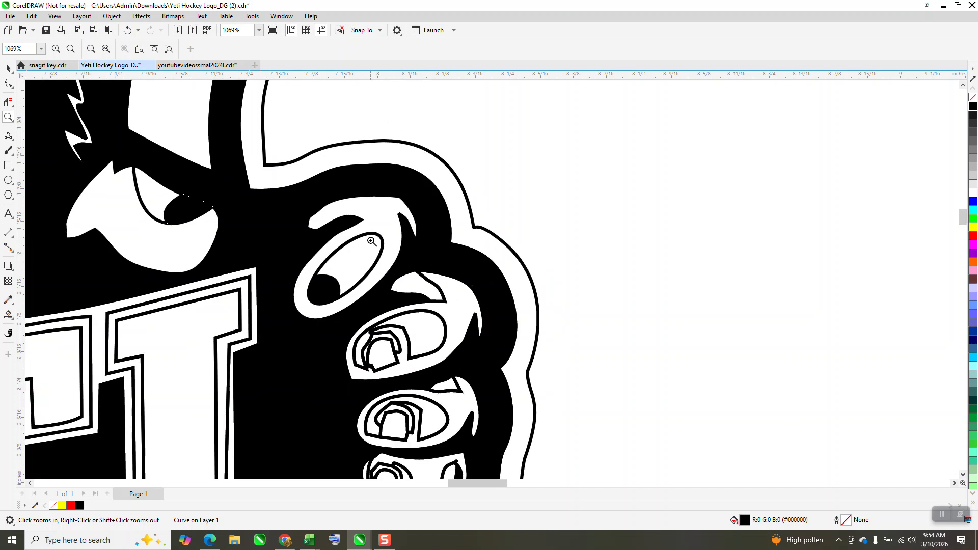
pyautogui.click(9, 84)
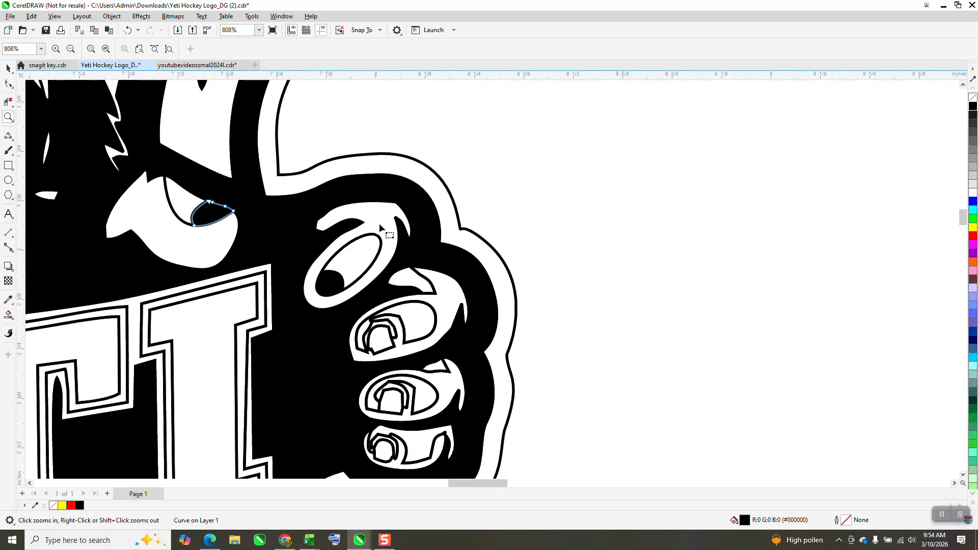
pyautogui.click(380, 239)
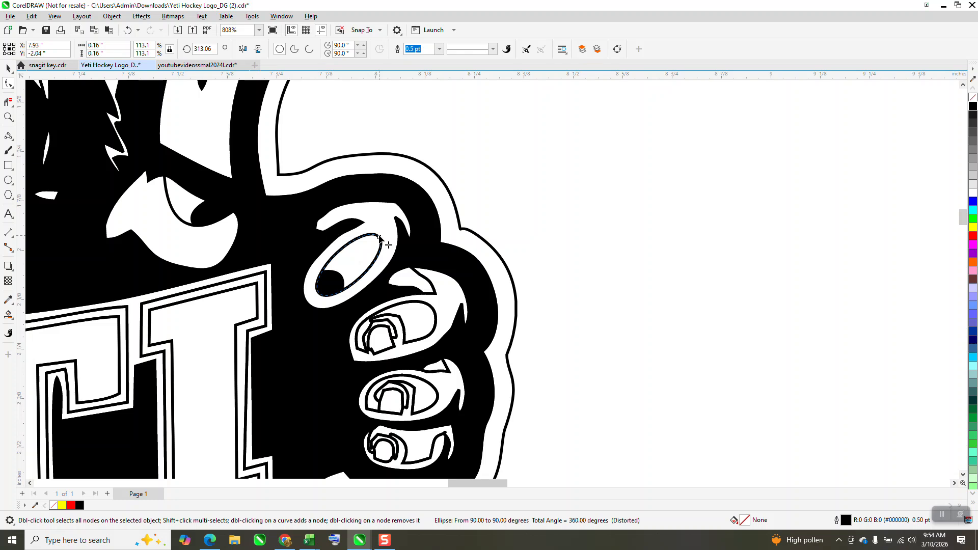
pyautogui.rightClick(379, 236)
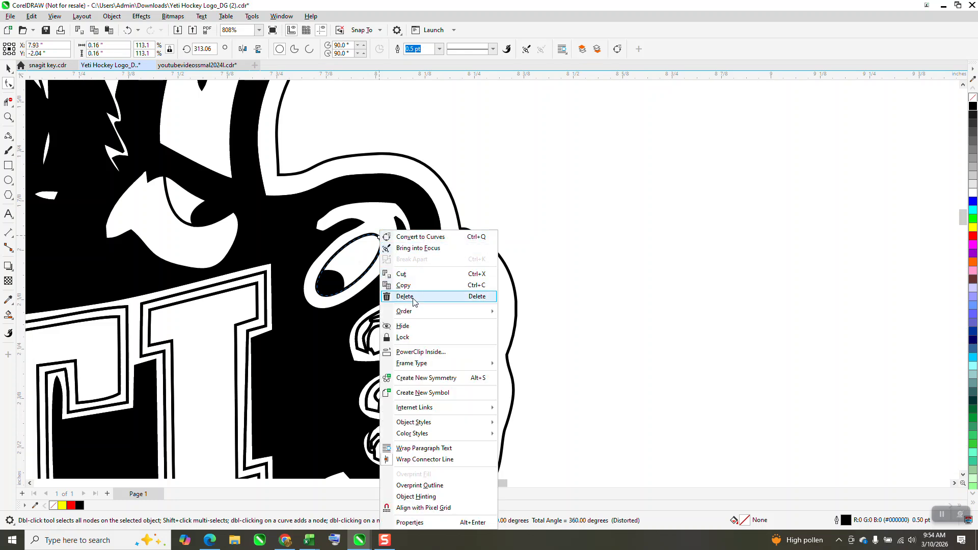
pyautogui.click(517, 231)
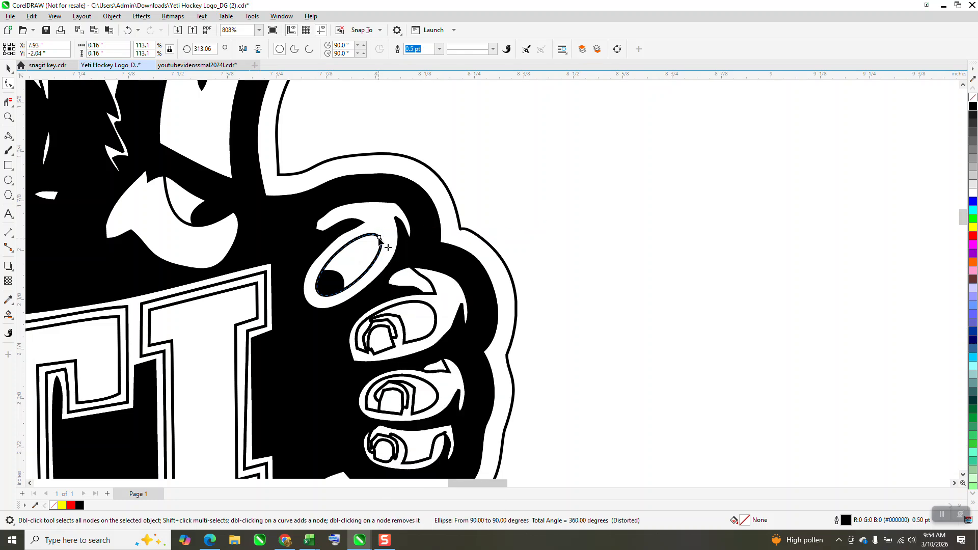
pyautogui.rightClick(379, 238)
pyautogui.click(483, 157)
pyautogui.click(8, 118)
pyautogui.moveTo(328, 203); pyautogui.dragTo(511, 299)
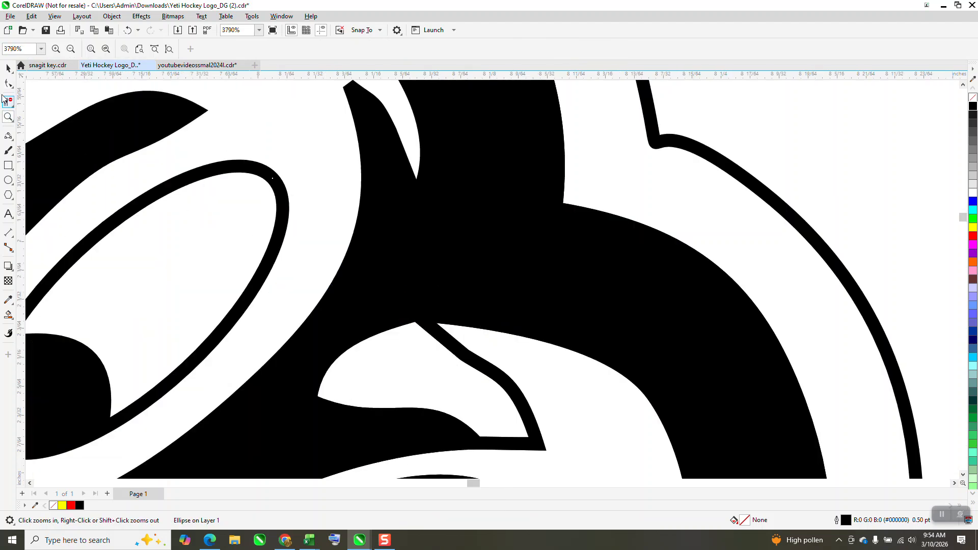
pyautogui.click(7, 68)
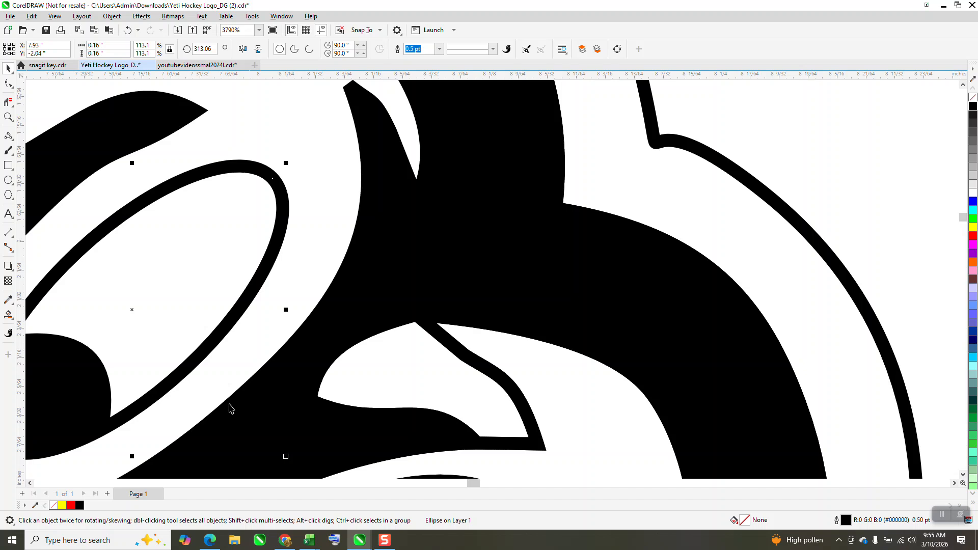
pyautogui.click(112, 16)
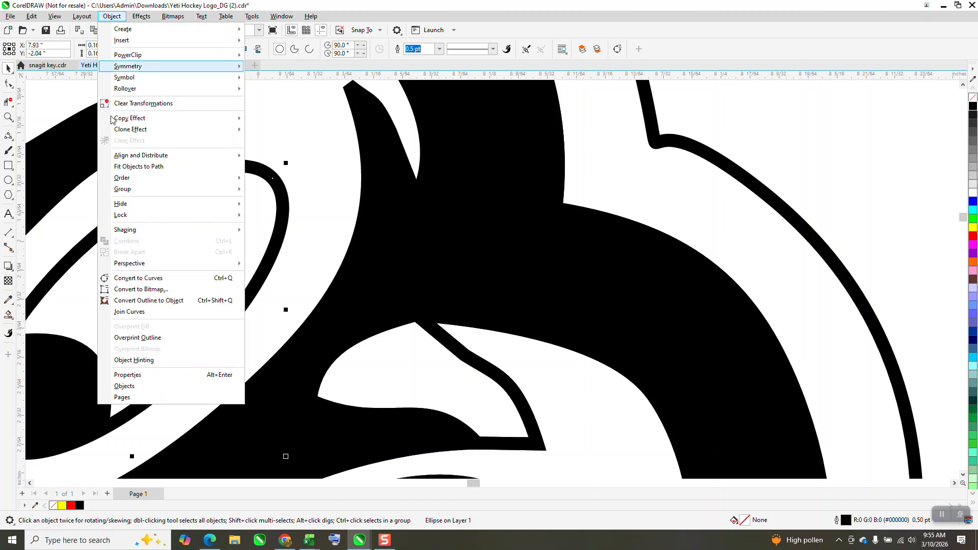
pyautogui.click(73, 214)
pyautogui.press('F10')
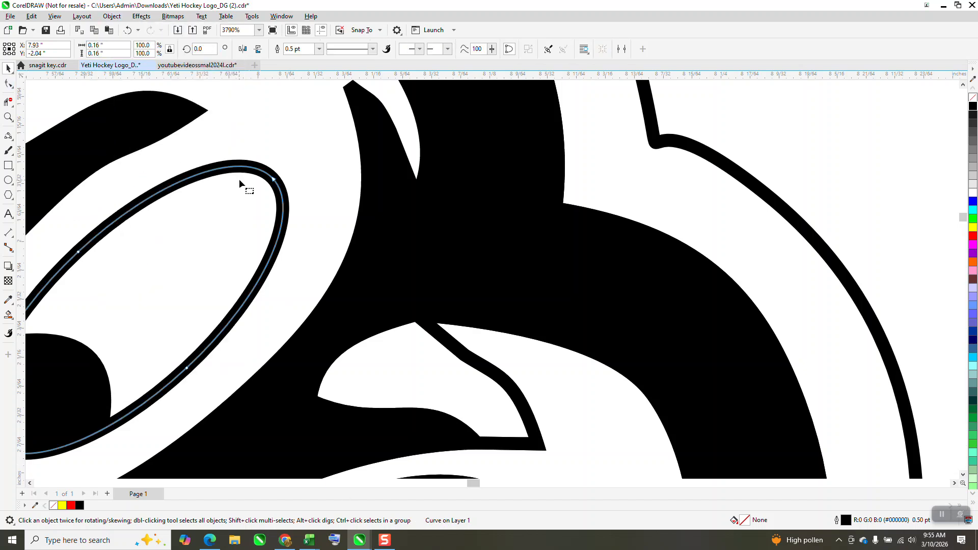
# - Drag the upper node's control handle on the finger ellipse to flatten its top edge
pyautogui.click(274, 179)
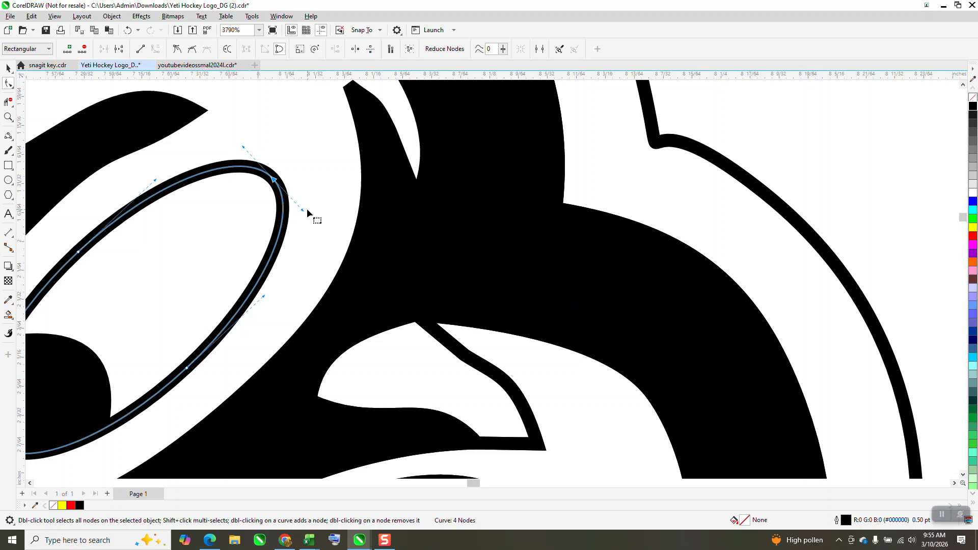
pyautogui.moveTo(307, 209); pyautogui.dragTo(340, 178)
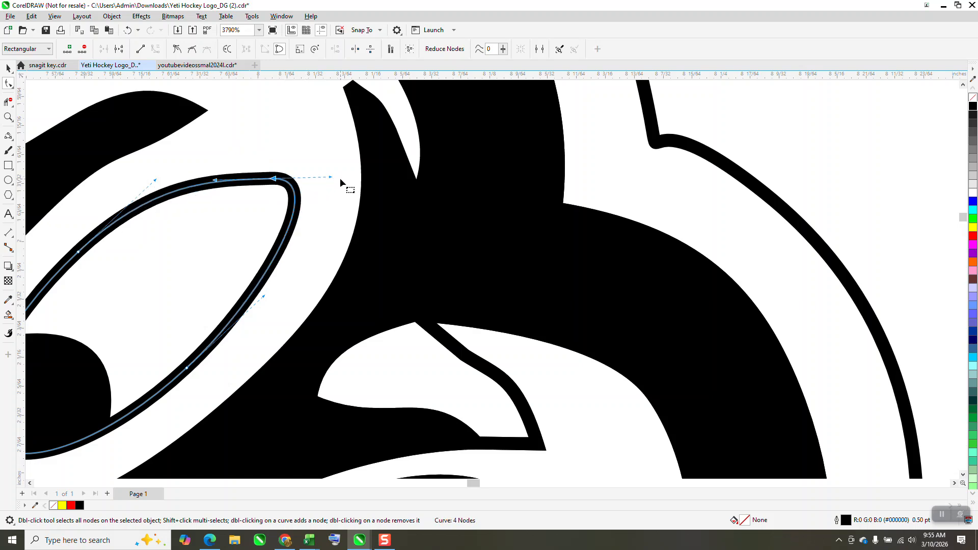
pyautogui.scroll(-4, 341, 178)
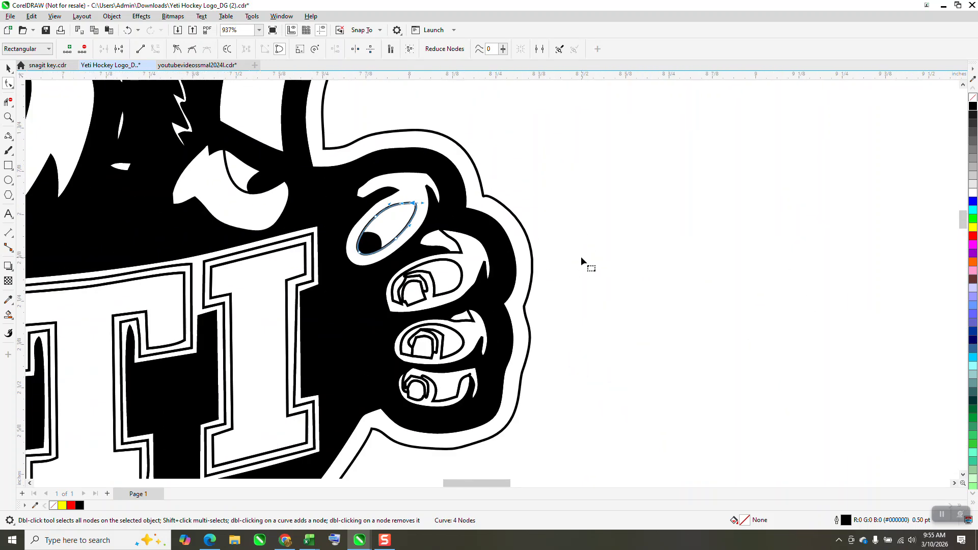
pyautogui.scroll(-1, 580, 256)
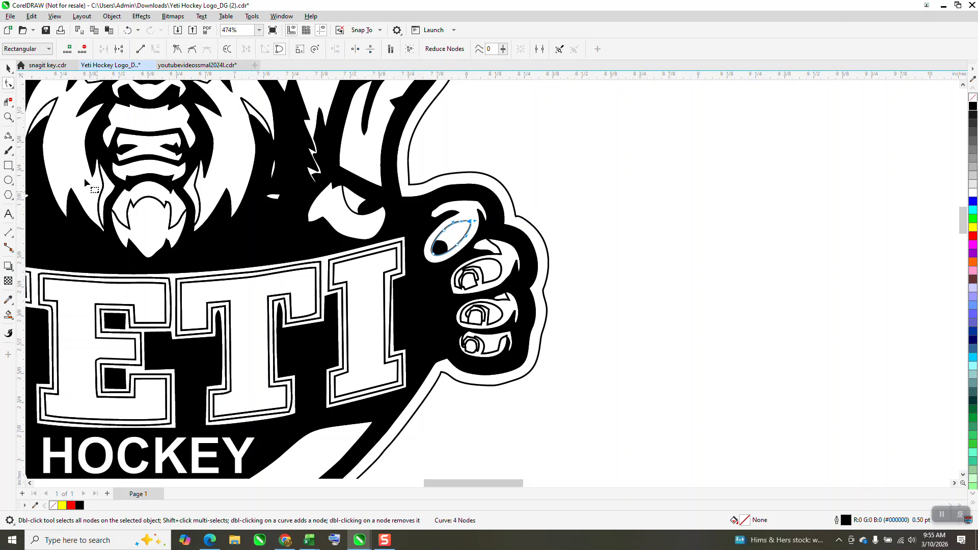
# - Examine the finger nail details on the right hand up close, then zoom out to the whole logo
pyautogui.click(8, 117)
pyautogui.moveTo(448, 263); pyautogui.dragTo(529, 311)
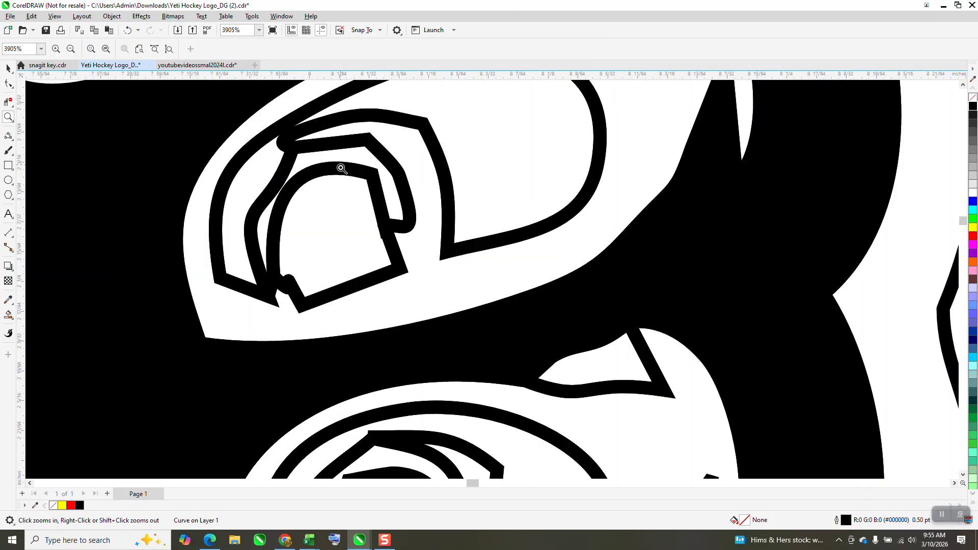
pyautogui.scroll(-4, 405, 234)
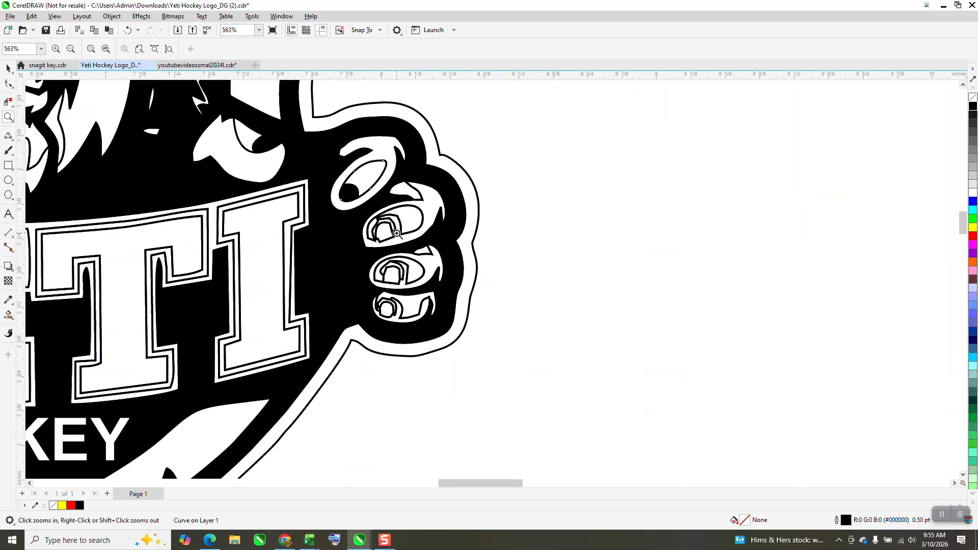
pyautogui.scroll(-1, 435, 202)
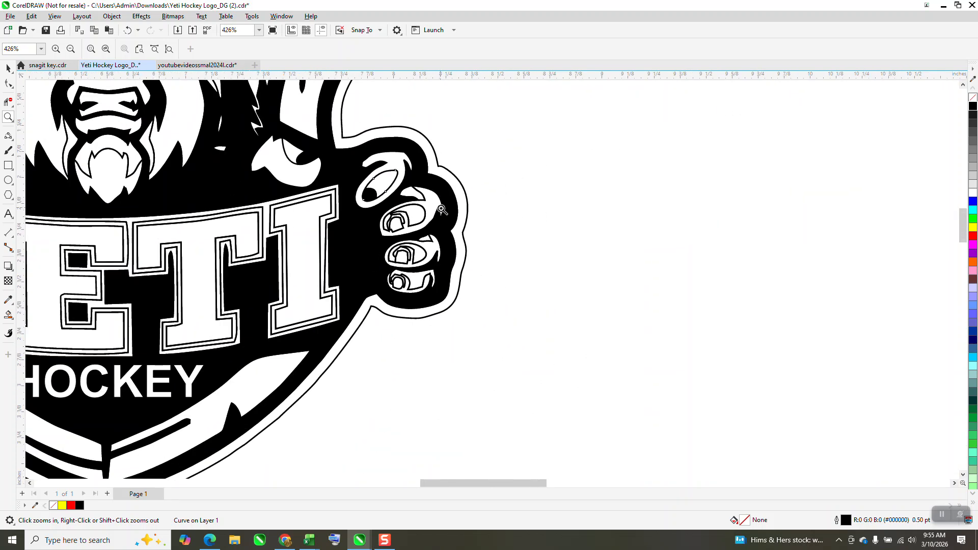
pyautogui.scroll(-1, 441, 209)
pyautogui.scroll(-1, 441, 209)
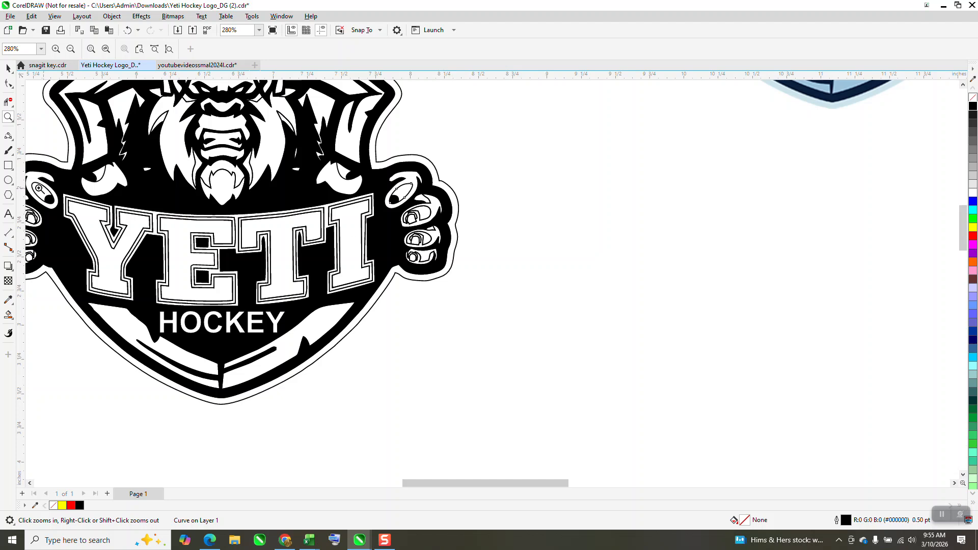
pyautogui.scroll(-2, 433, 280)
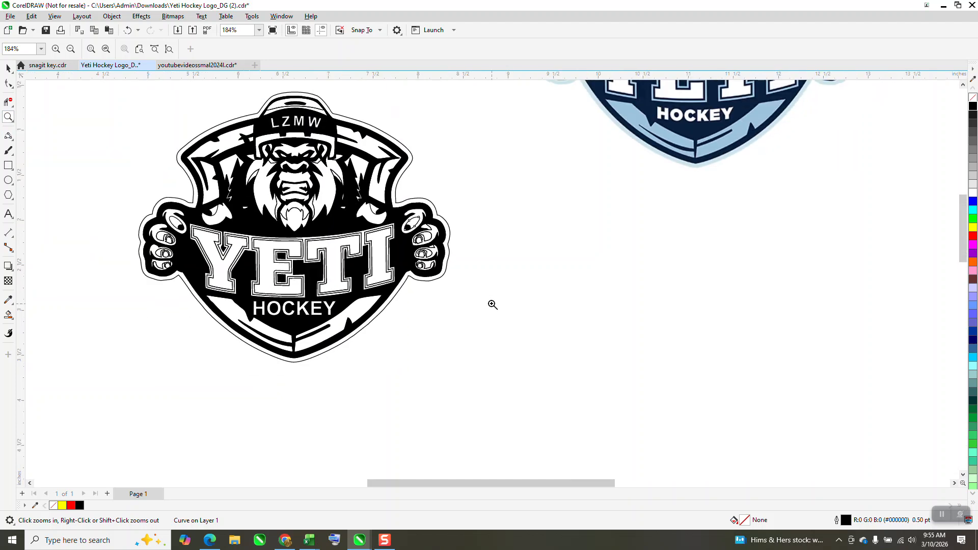
pyautogui.click(8, 68)
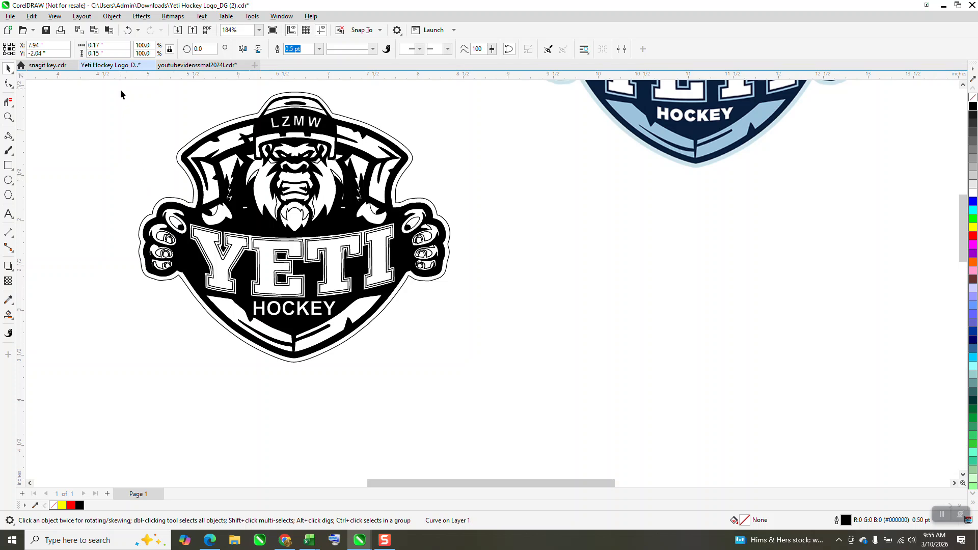
pyautogui.moveTo(120, 90); pyautogui.dragTo(526, 380)
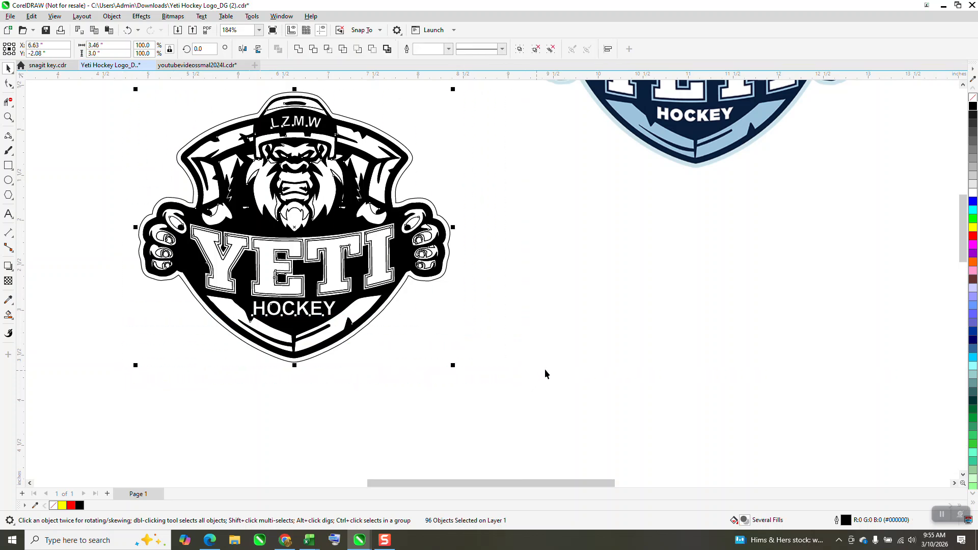
pyautogui.click(974, 178)
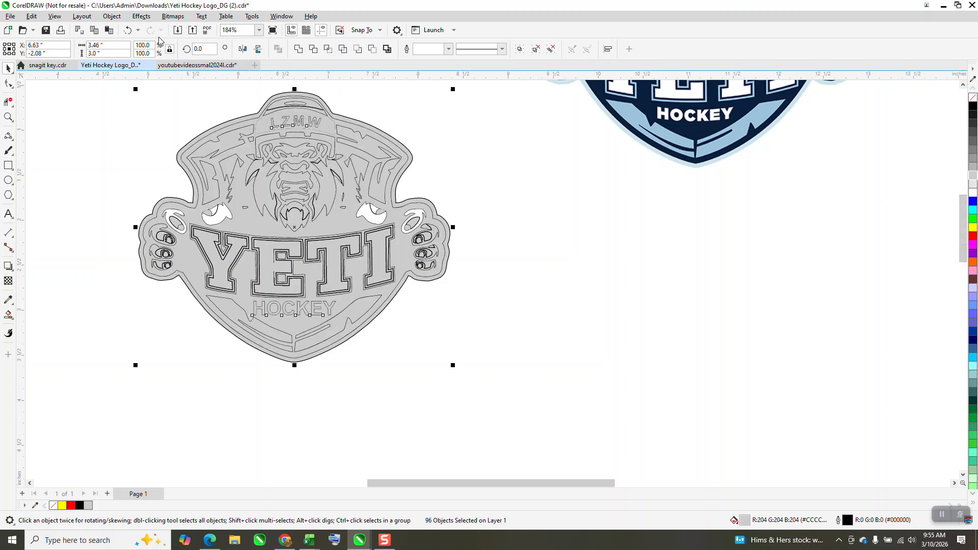
pyautogui.click(128, 30)
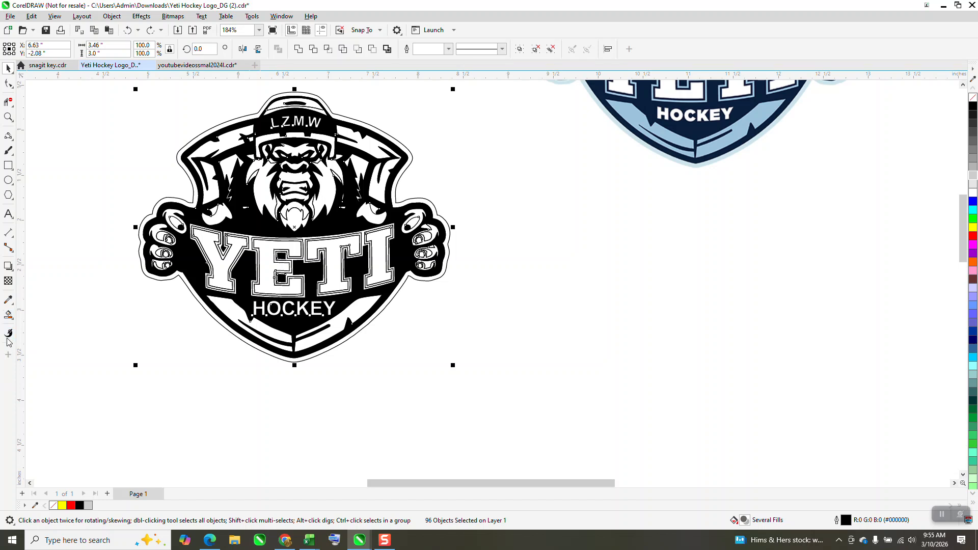
# - Set the Smart Fill color to light gray and fill the logo's enclosed regions, including the cap band and a HOCKEY letter
pyautogui.click(8, 314)
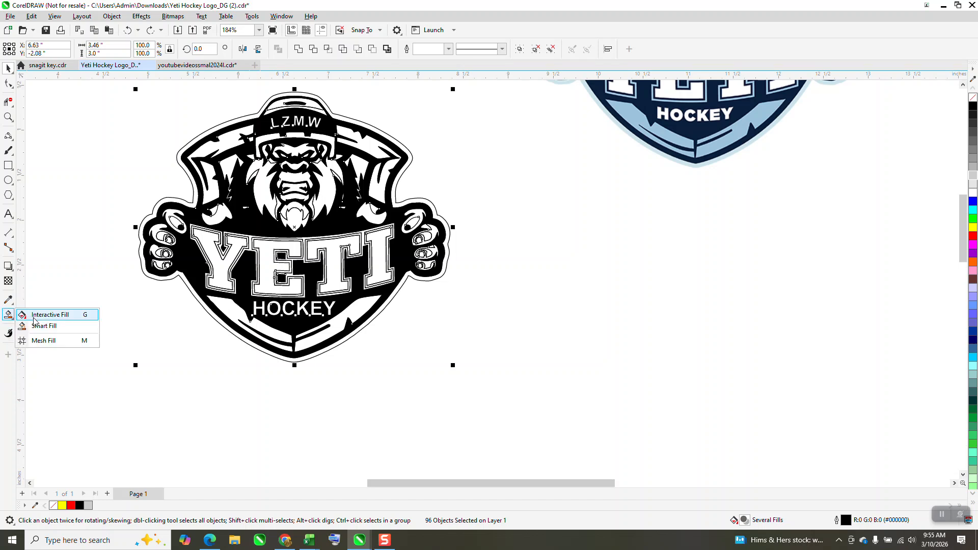
pyautogui.click(41, 328)
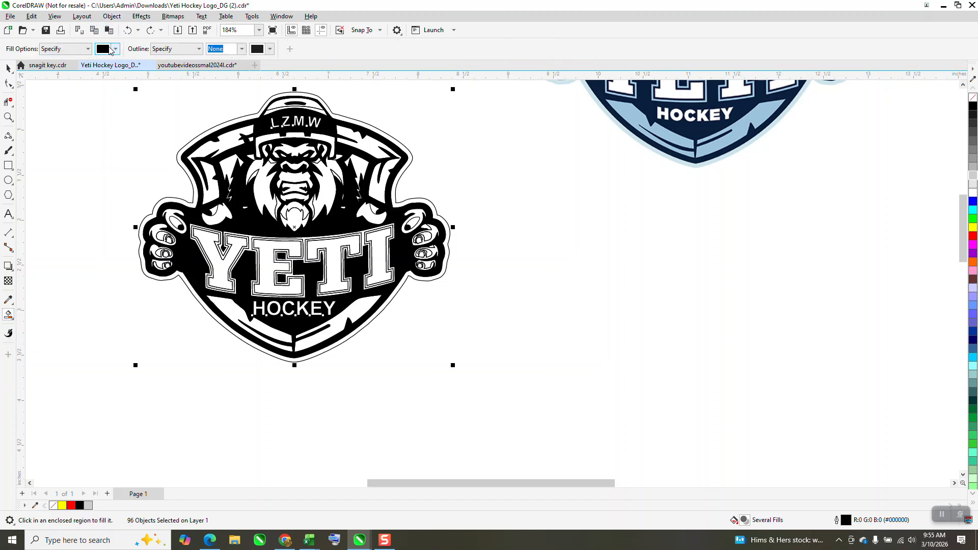
pyautogui.click(116, 49)
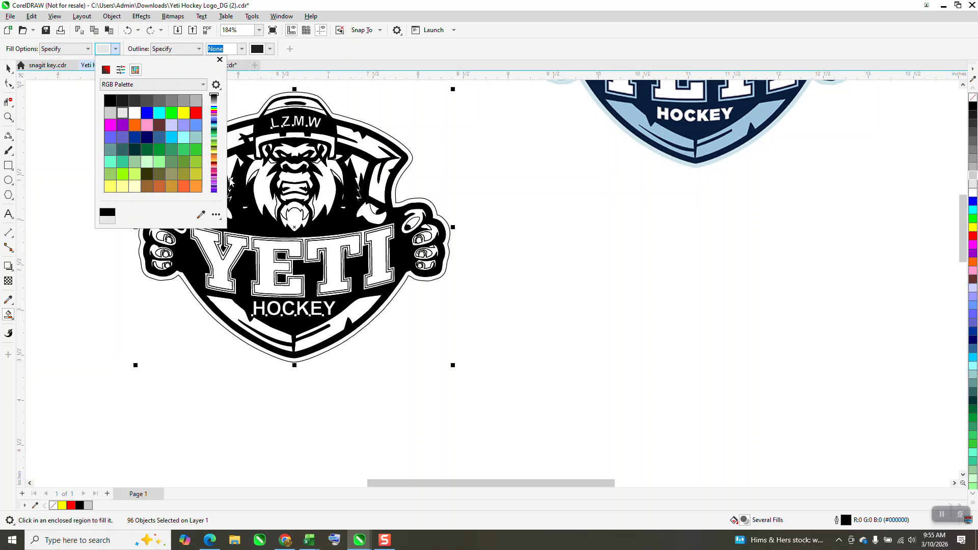
pyautogui.click(240, 193)
pyautogui.click(242, 192)
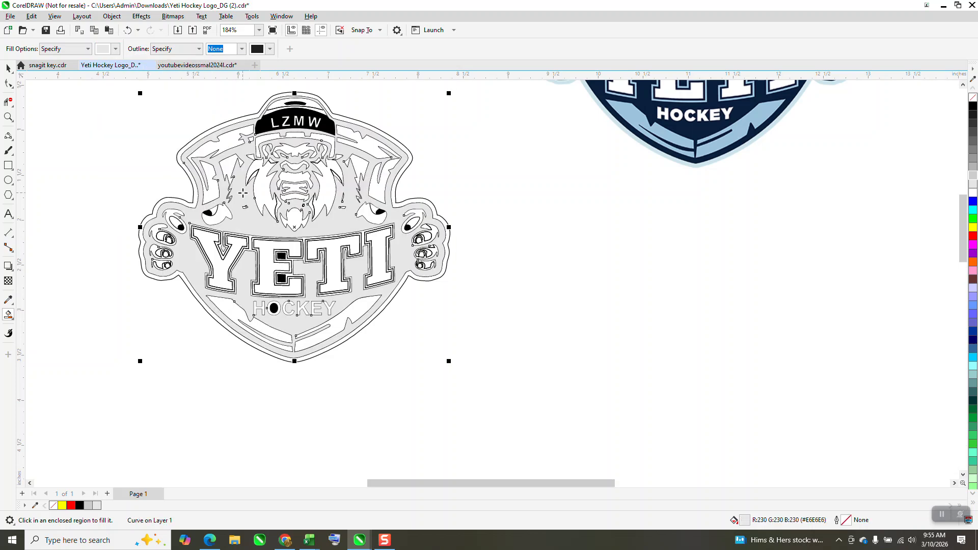
pyautogui.click(298, 112)
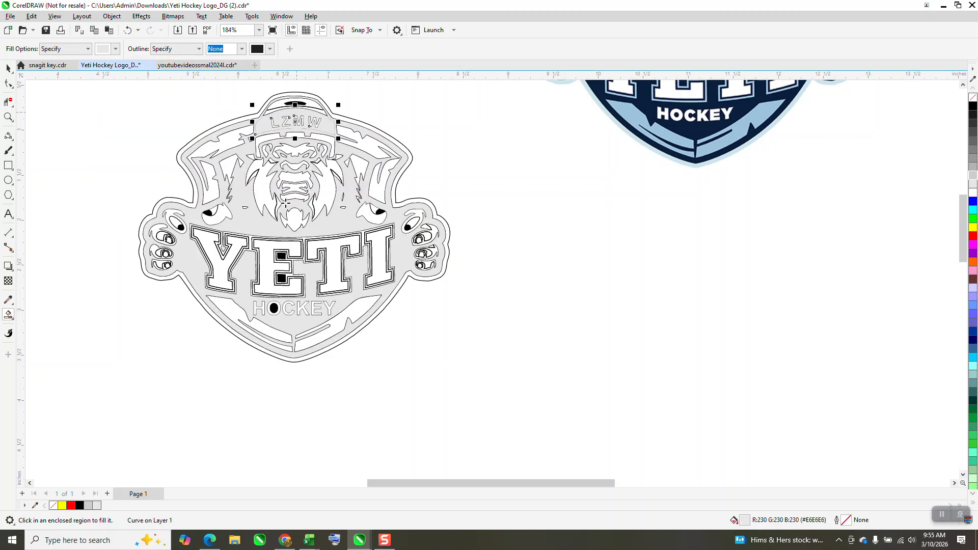
pyautogui.click(274, 308)
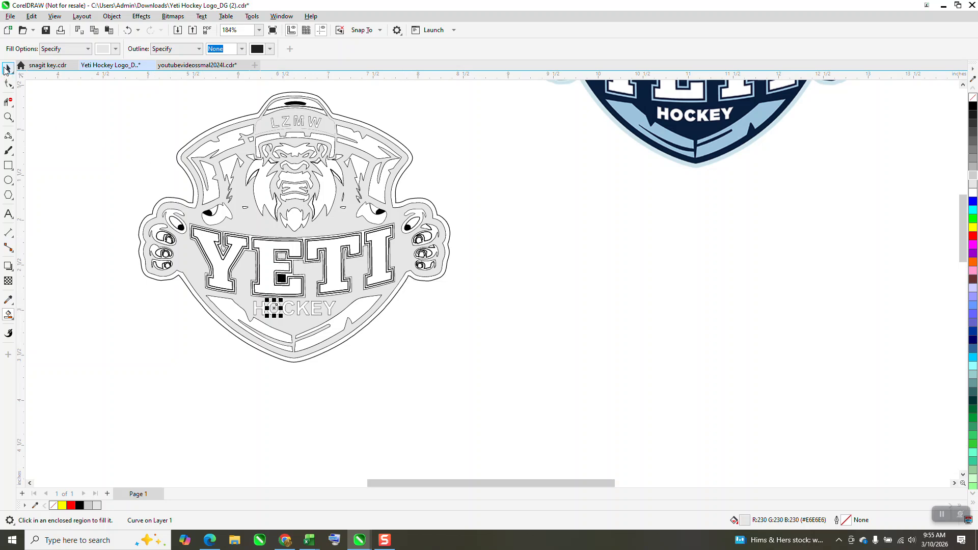
# - Select the small black shape at the top of the cap and fill it light gray
pyautogui.click(8, 68)
pyautogui.click(7, 167)
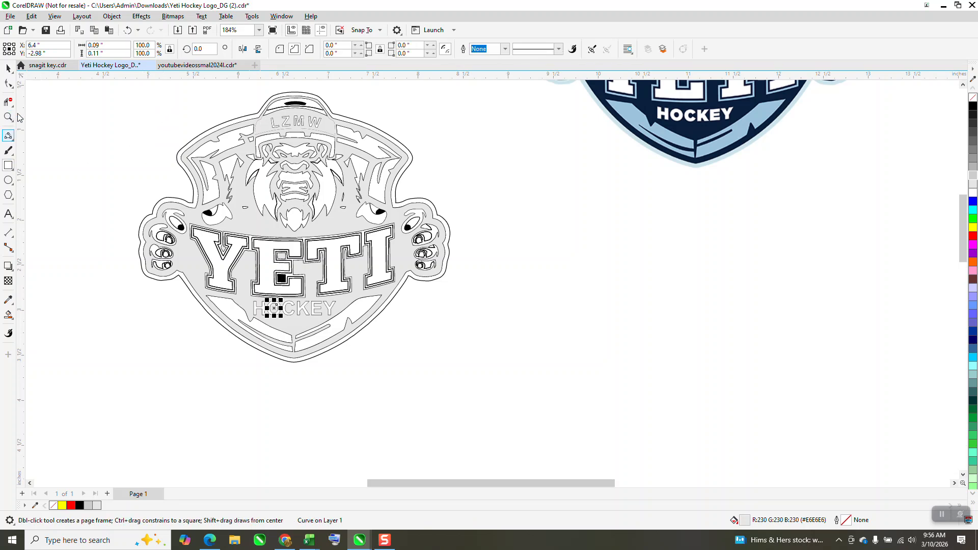
pyautogui.click(8, 68)
pyautogui.click(391, 98)
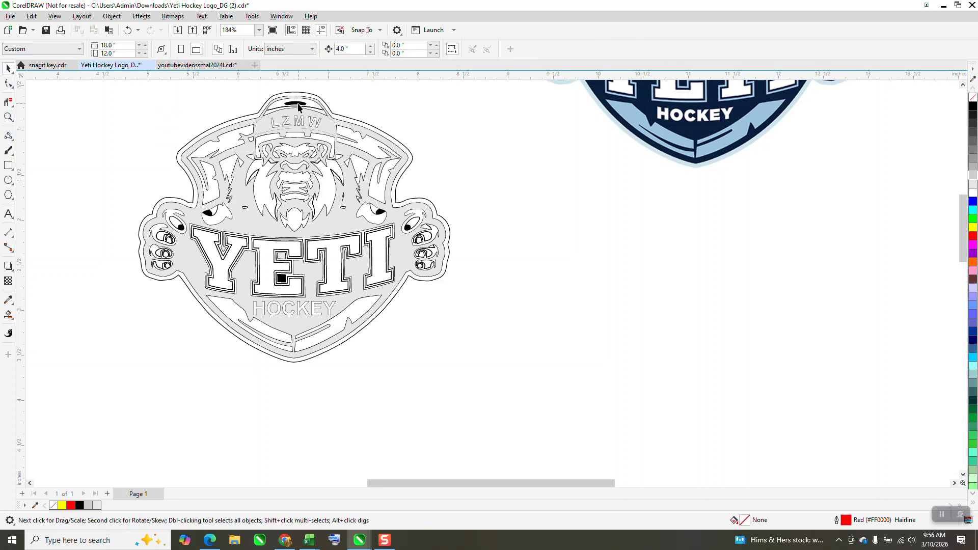
pyautogui.click(295, 103)
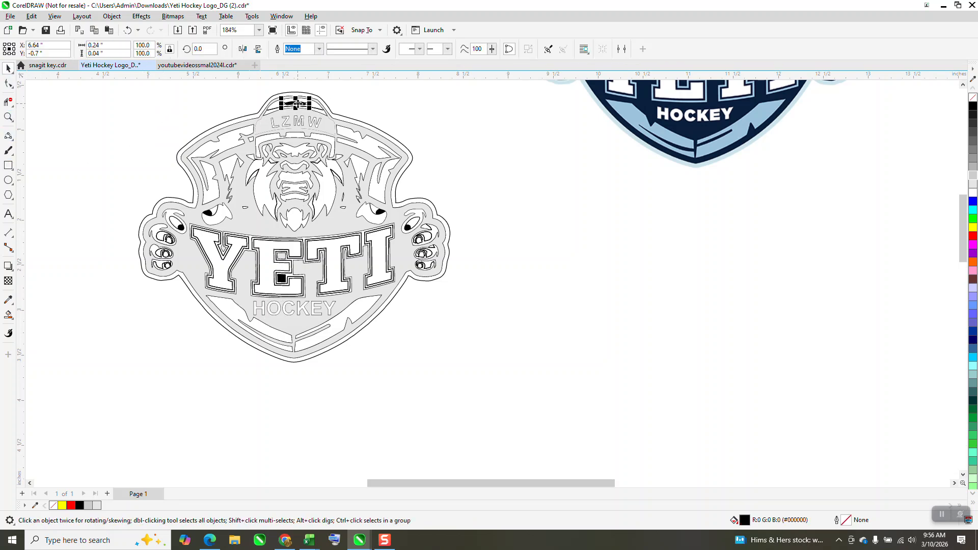
pyautogui.click(973, 184)
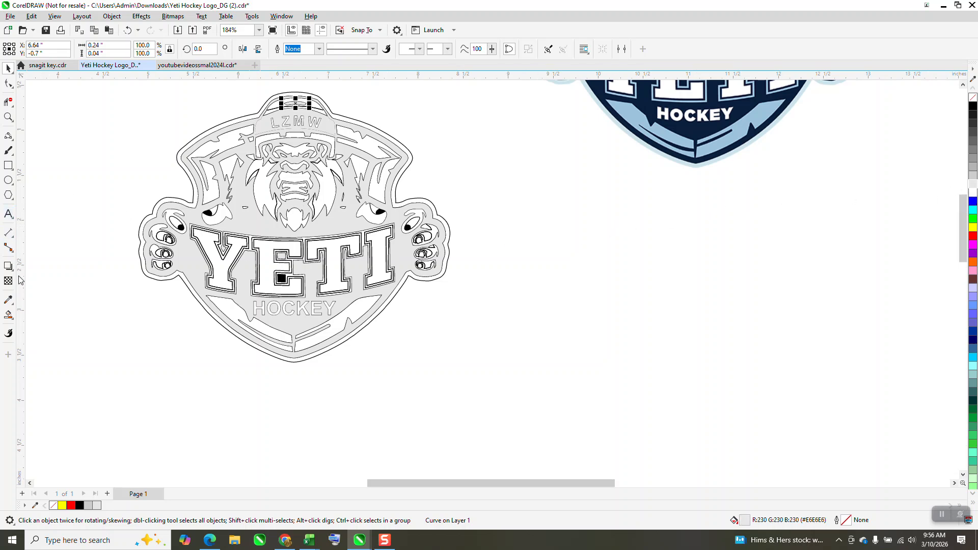
# - Draw a rectangle about 4.22 by 3.49 inches around the whole logo and fill it red
pyautogui.click(8, 165)
pyautogui.scroll(-1, 301, 240)
pyautogui.moveTo(163, 111); pyautogui.dragTo(455, 353)
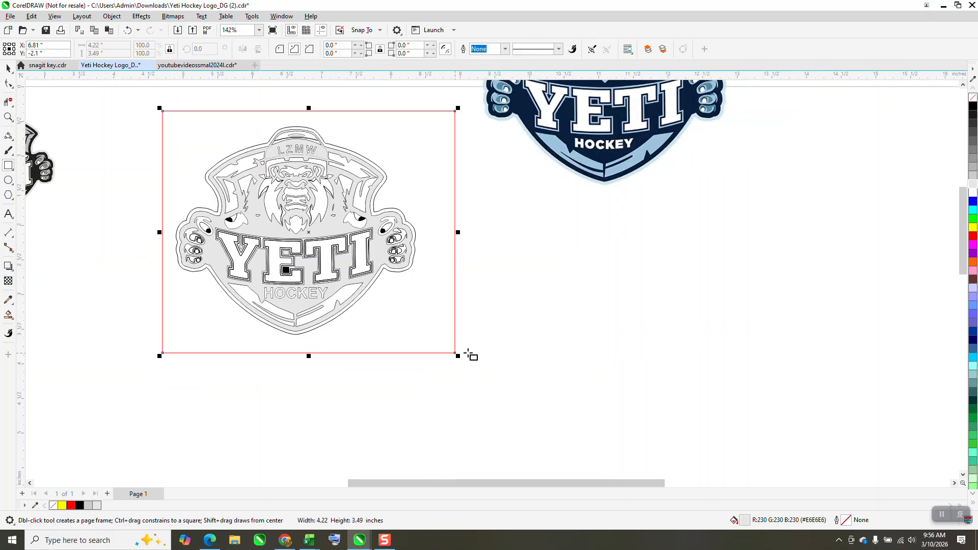
pyautogui.click(973, 236)
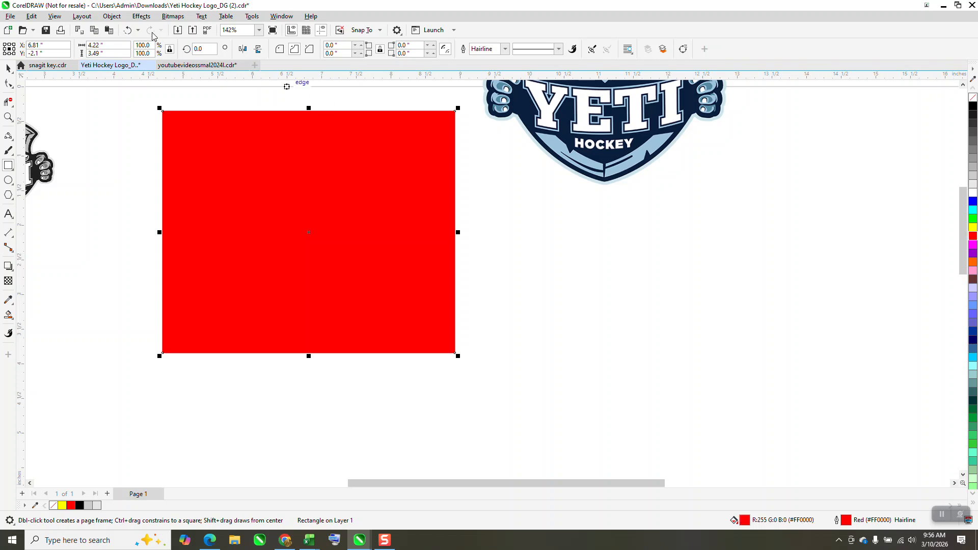
# - Send the red rectangle behind the logo
pyautogui.click(111, 17)
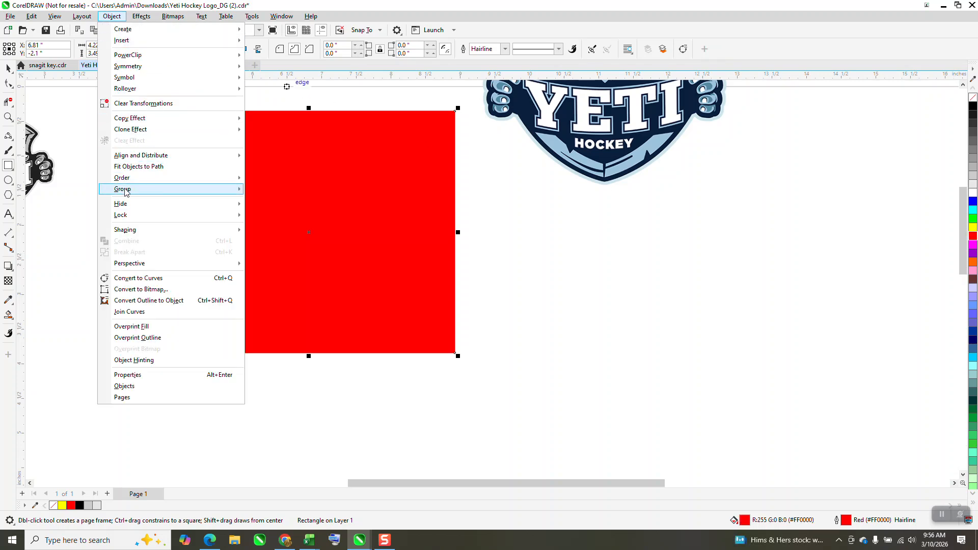
pyautogui.moveTo(128, 178)
pyautogui.click(282, 191)
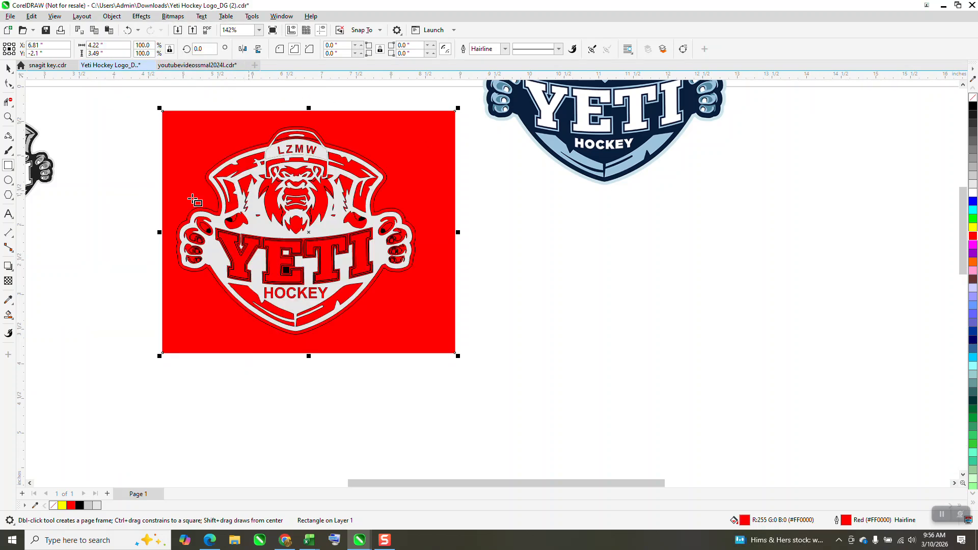
# - Zoom into the lettering and smart-fill the black square inside the E with light gray
pyautogui.click(8, 117)
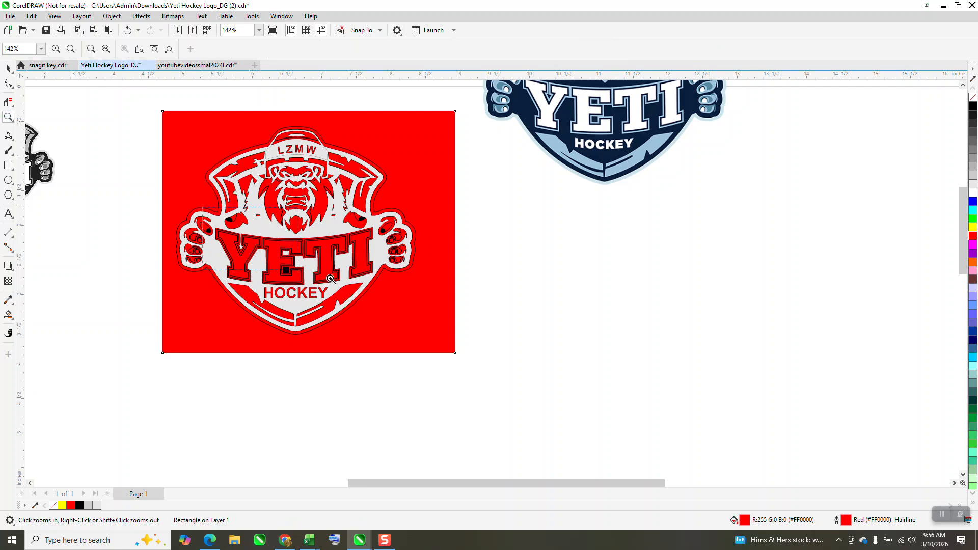
pyautogui.moveTo(206, 205); pyautogui.dragTo(456, 318)
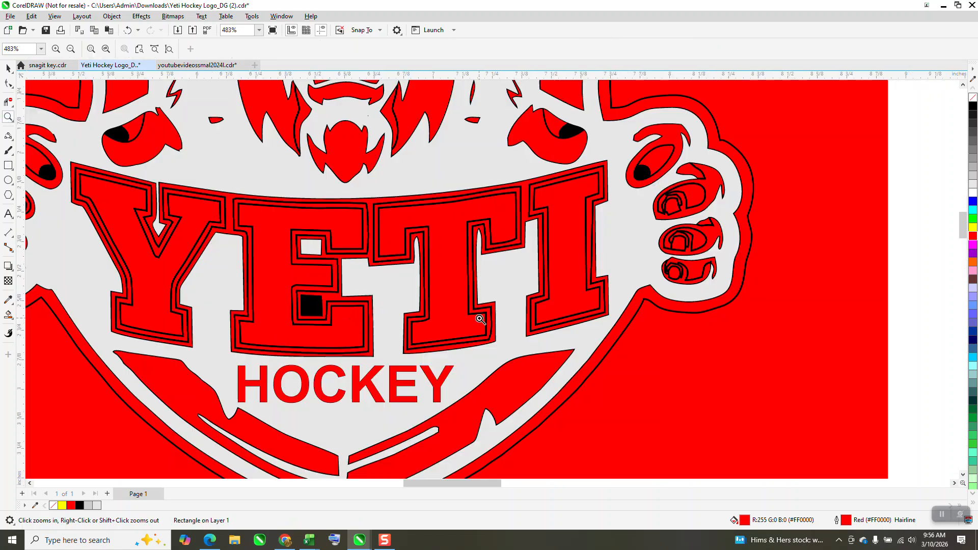
pyautogui.click(9, 315)
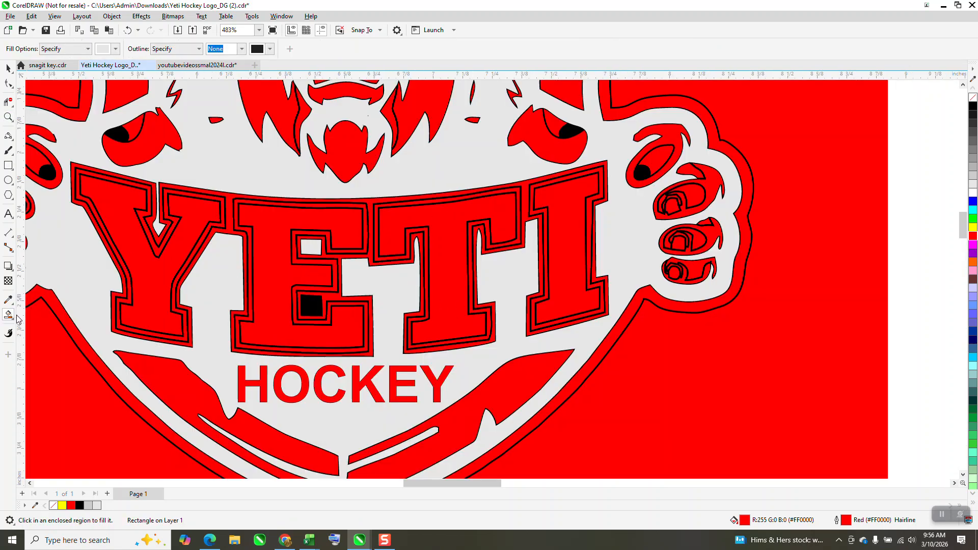
pyautogui.click(309, 300)
# - Inspect the logo's edges up close against the red background, then zoom out to the whole logo
pyautogui.scroll(-1, 388, 309)
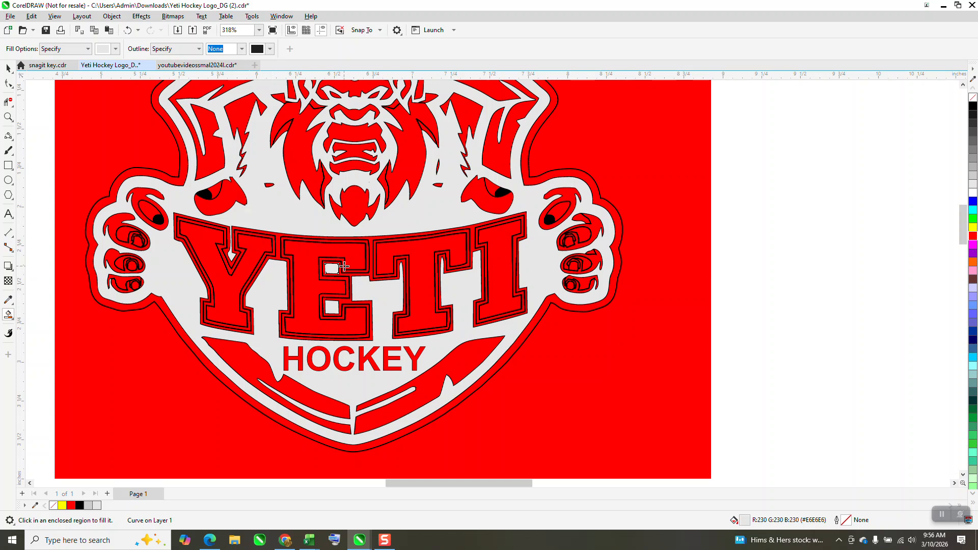
pyautogui.scroll(-1, 363, 274)
pyautogui.scroll(-1, 363, 273)
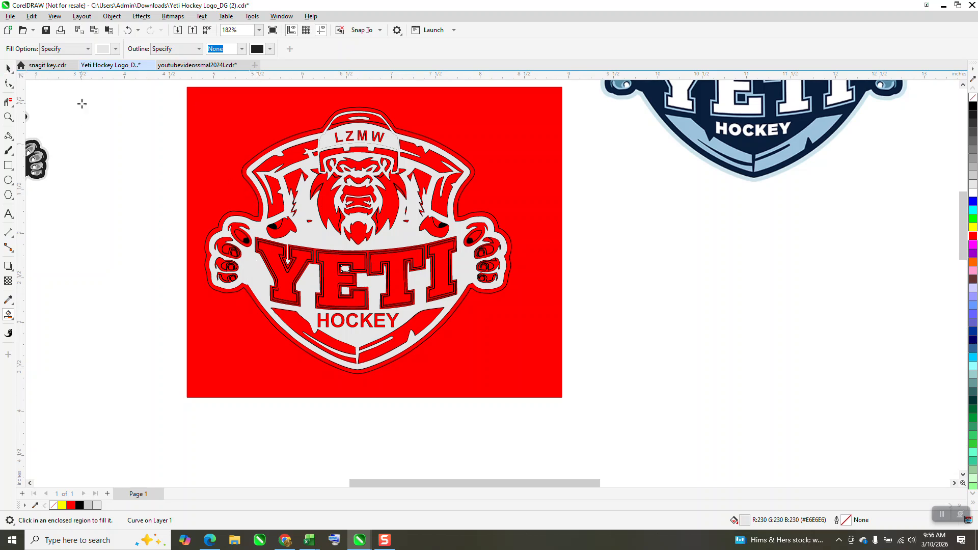
pyautogui.click(7, 116)
pyautogui.moveTo(231, 145); pyautogui.dragTo(288, 193)
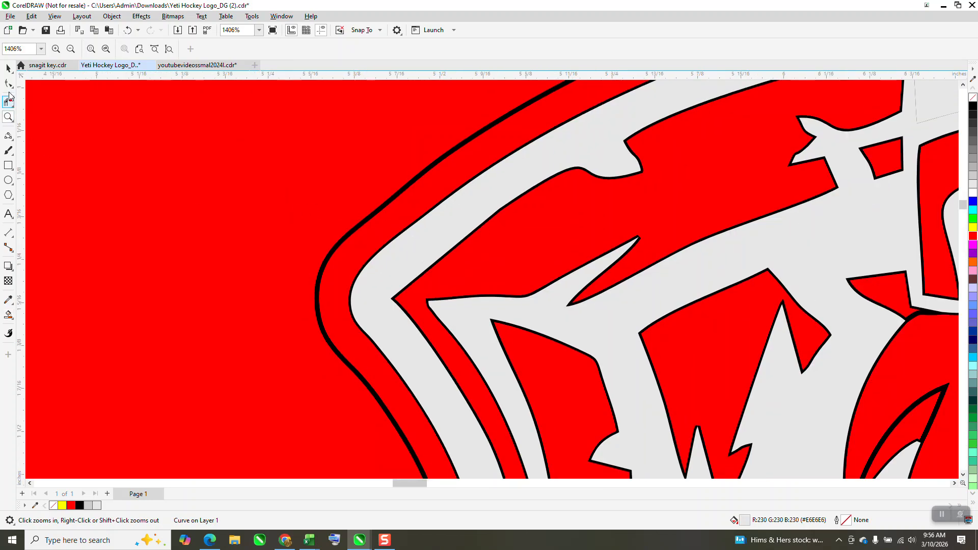
pyautogui.scroll(-5, 275, 208)
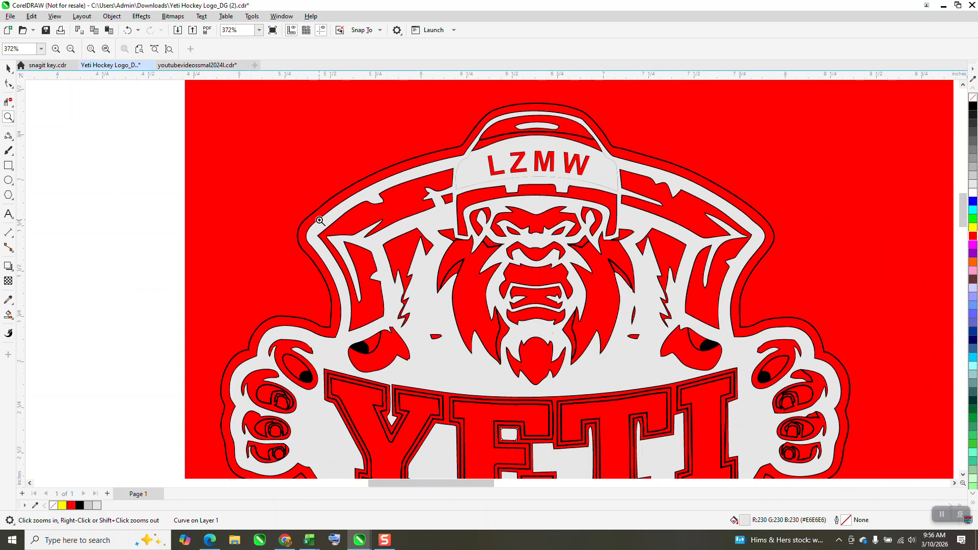
pyautogui.scroll(-1, 319, 220)
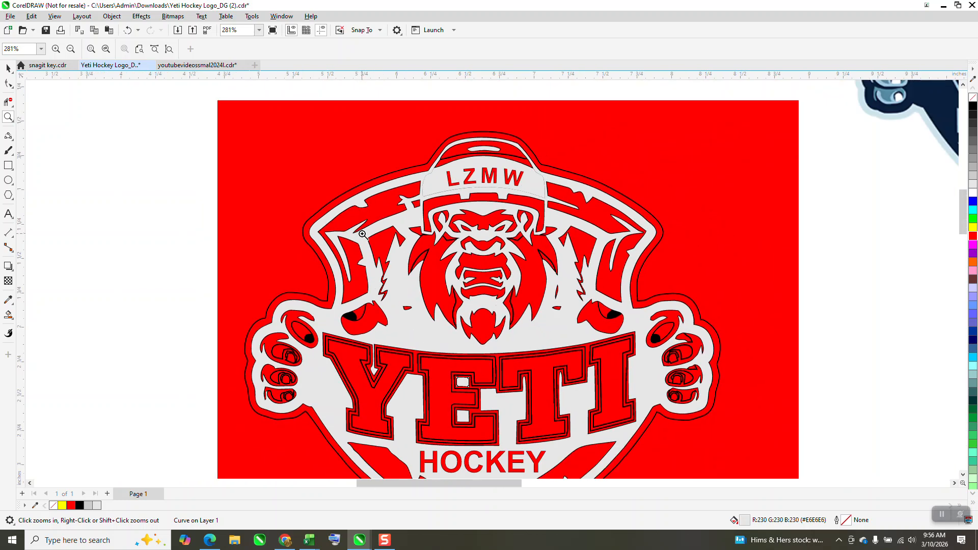
pyautogui.scroll(-2, 363, 235)
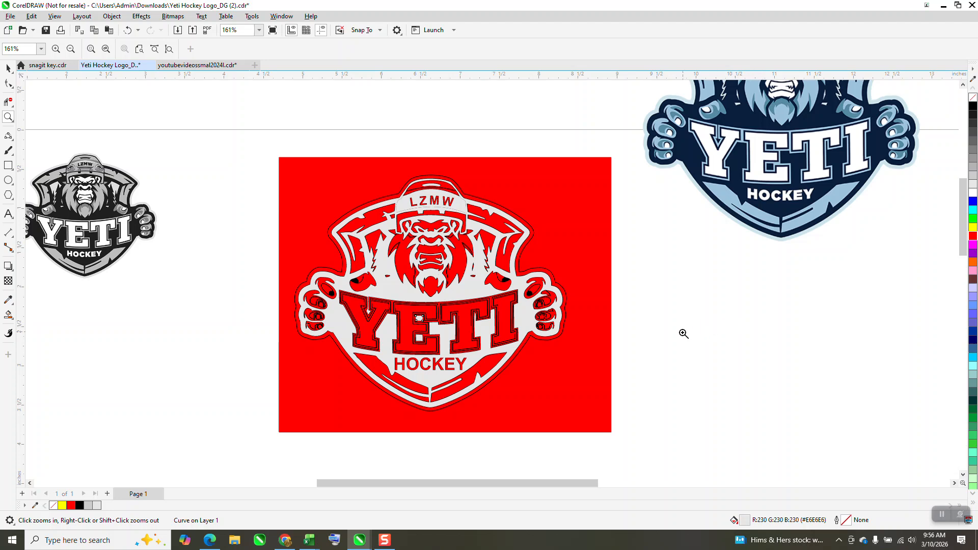
pyautogui.scroll(-1, 595, 330)
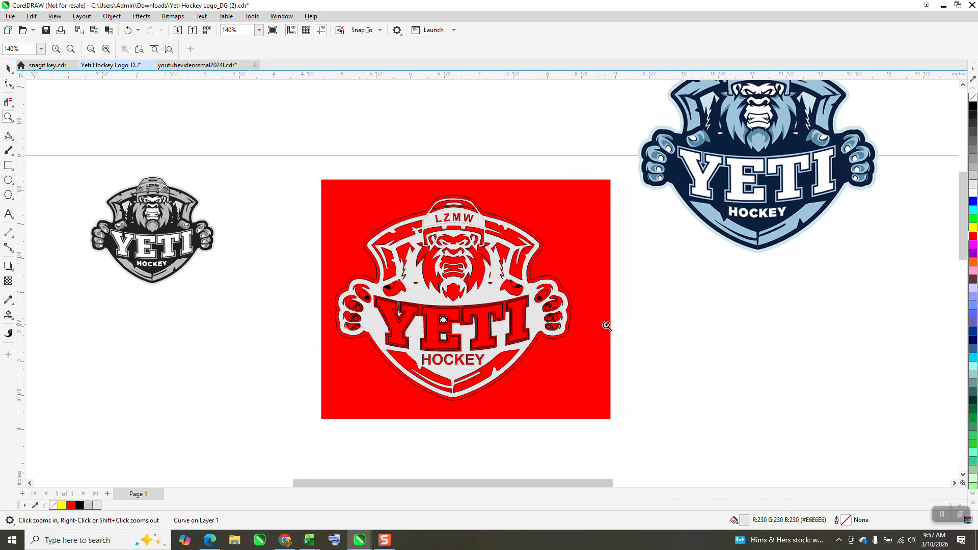